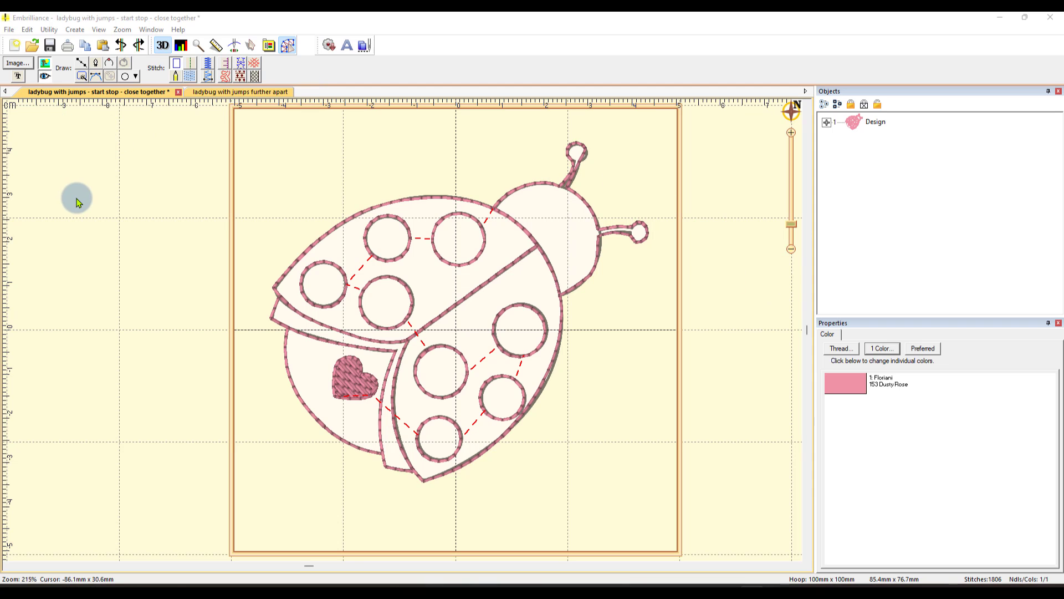
Step: Start a new blank design and switch it to the Create Designs mode
{"action": "left_click", "coordinate": [14, 49]}
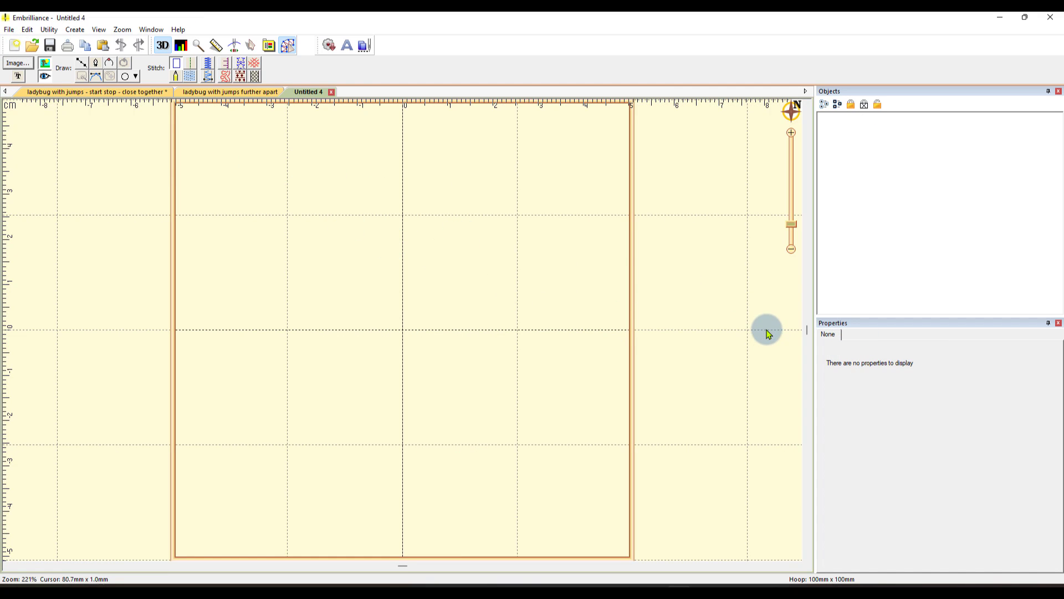
{"action": "left_click", "coordinate": [288, 48]}
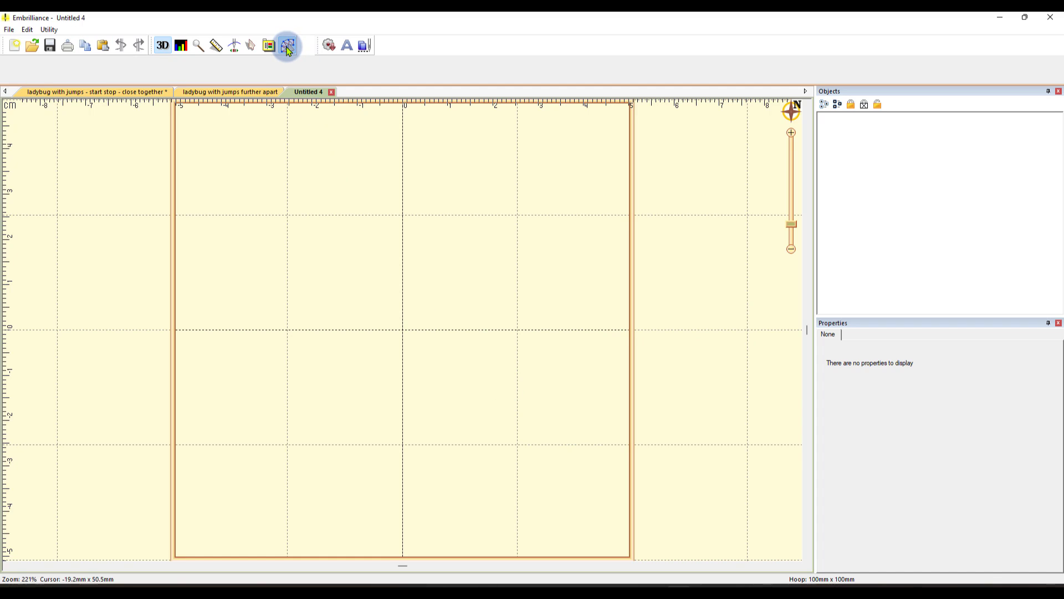
{"action": "left_click", "coordinate": [288, 48]}
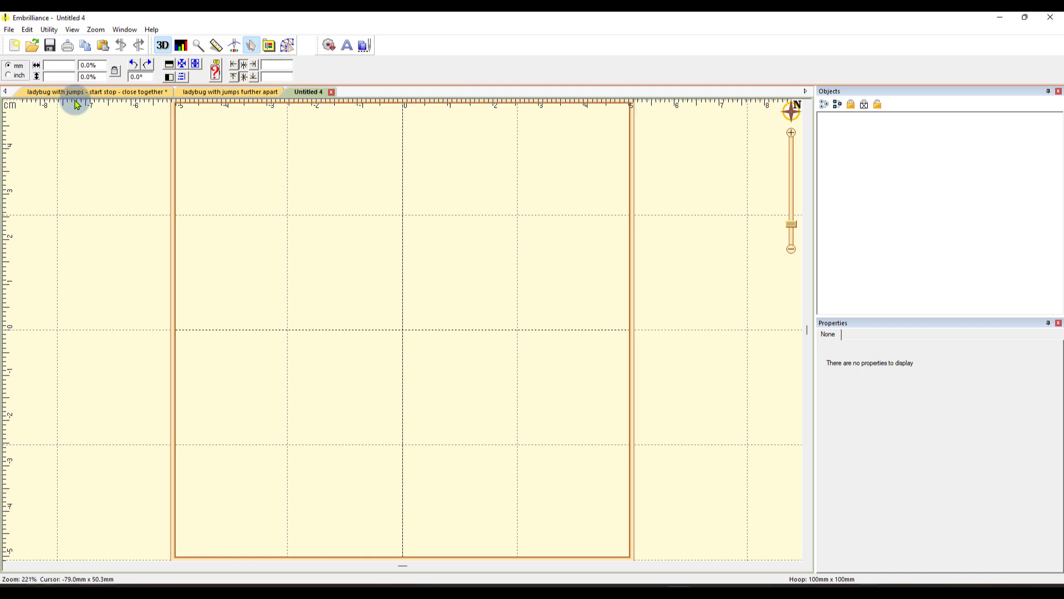
{"action": "left_click", "coordinate": [286, 46]}
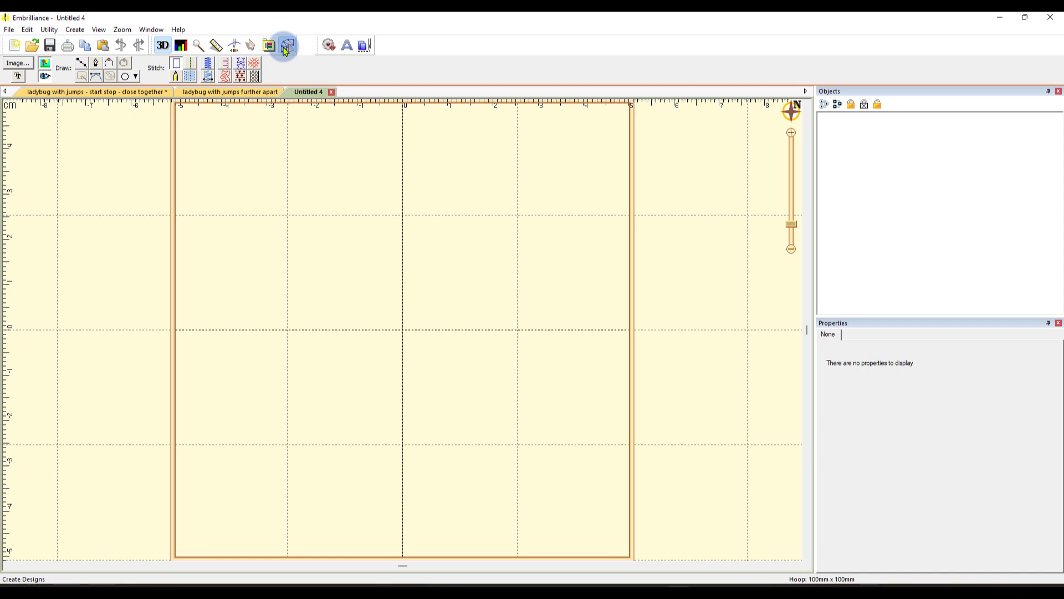
Step: Import the ladybug image LADY-BUG-STAMPS_0012_Vector-Smart-Object as the background artwork
{"action": "left_click", "coordinate": [18, 64]}
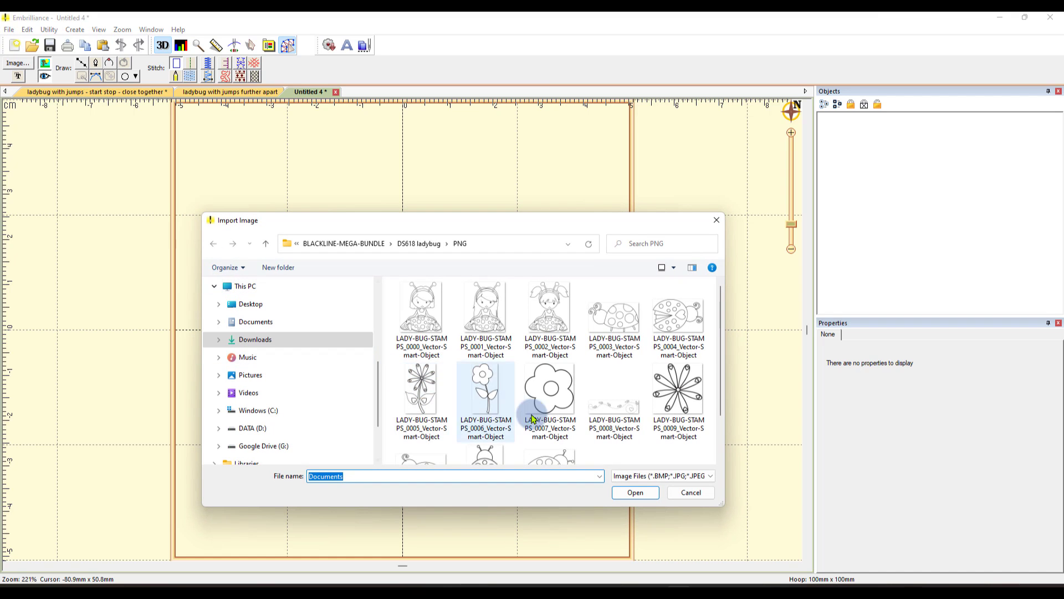
{"action": "left_click_drag", "start_coordinate": [456, 215], "coordinate": [456, 97]}
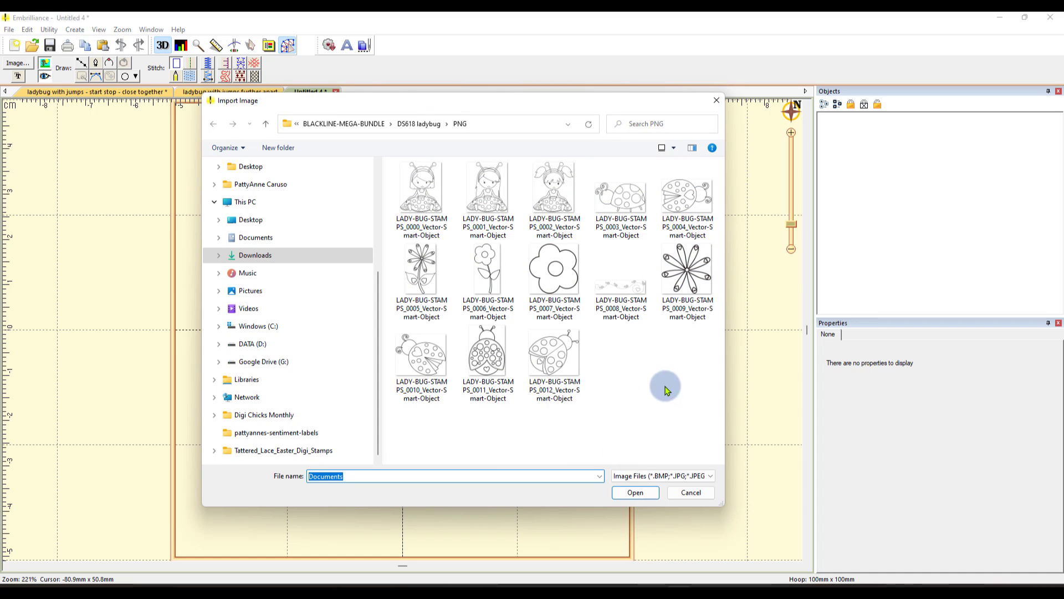
{"action": "left_click", "coordinate": [576, 366]}
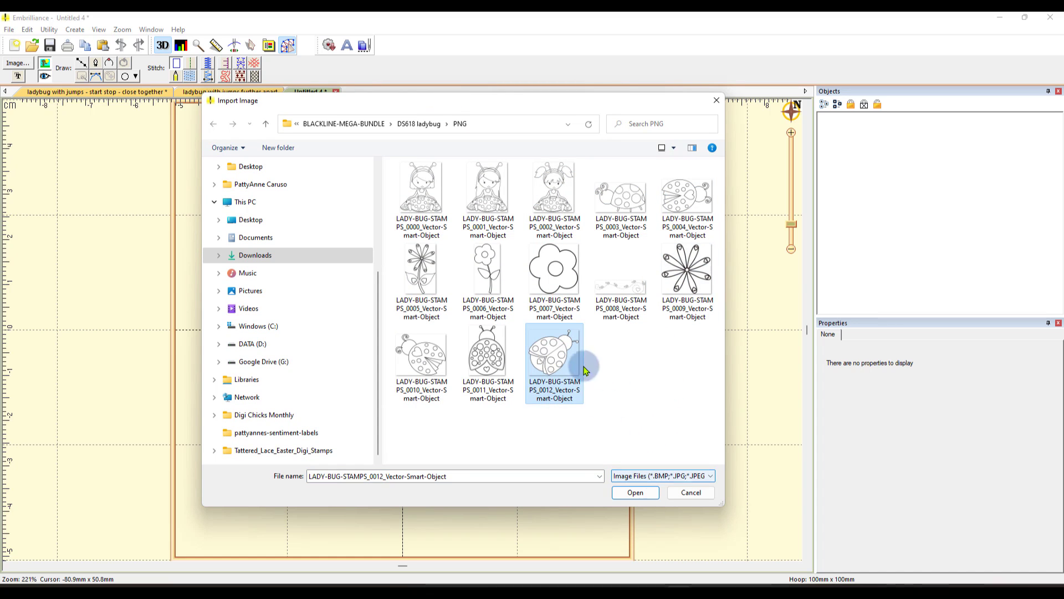
{"action": "left_click", "coordinate": [637, 492]}
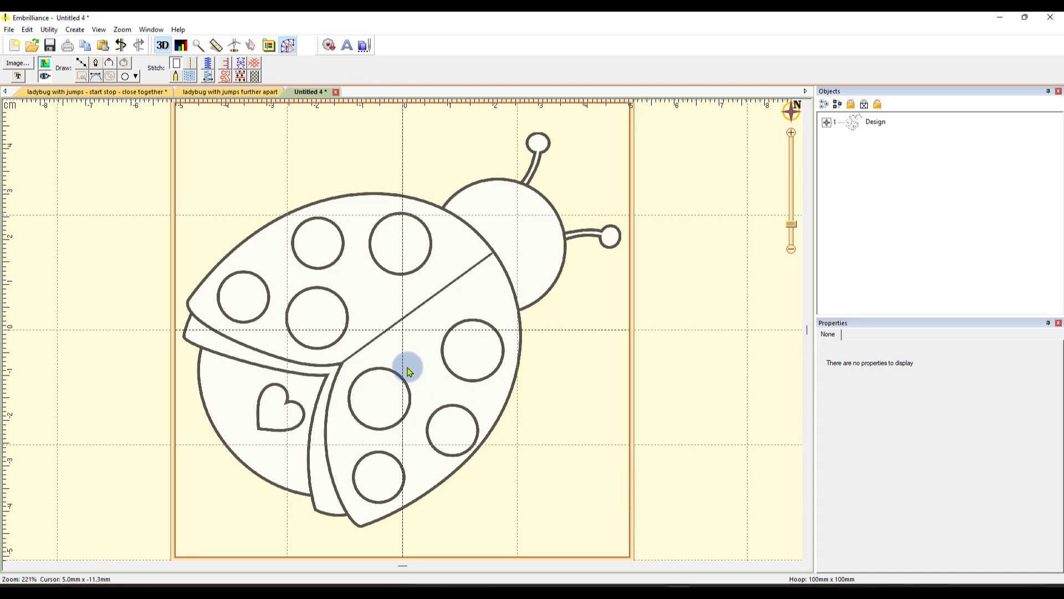
Step: Scale the ladybug image down to about 68 mm wide and move it near the hoop's centre
{"action": "left_click", "coordinate": [410, 370]}
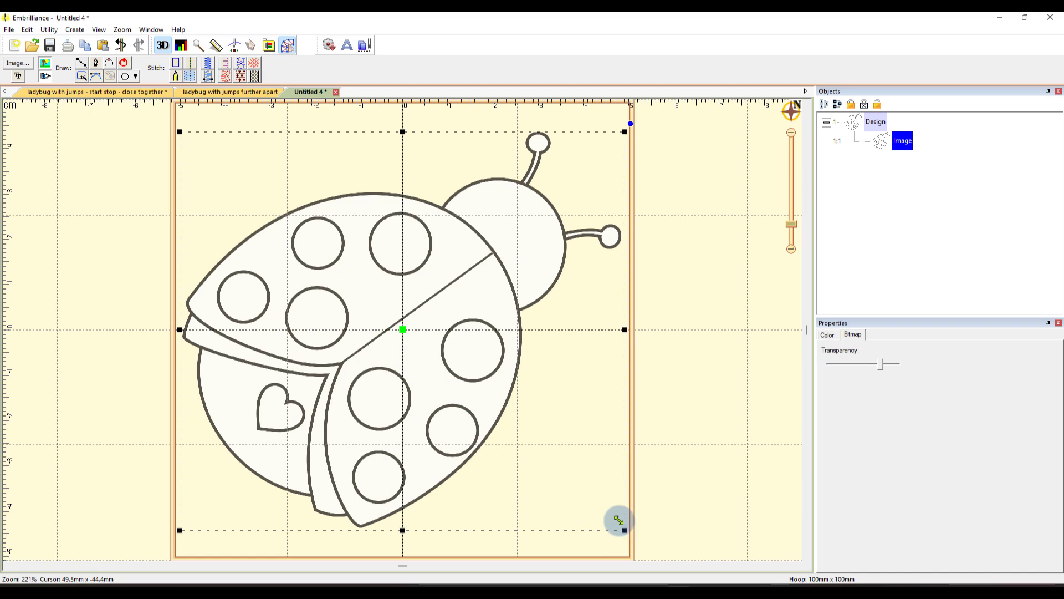
{"action": "left_click_drag", "start_coordinate": [618, 518], "coordinate": [486, 406]}
{"action": "left_click_drag", "start_coordinate": [334, 270], "coordinate": [409, 313]}
{"action": "left_click", "coordinate": [723, 333]}
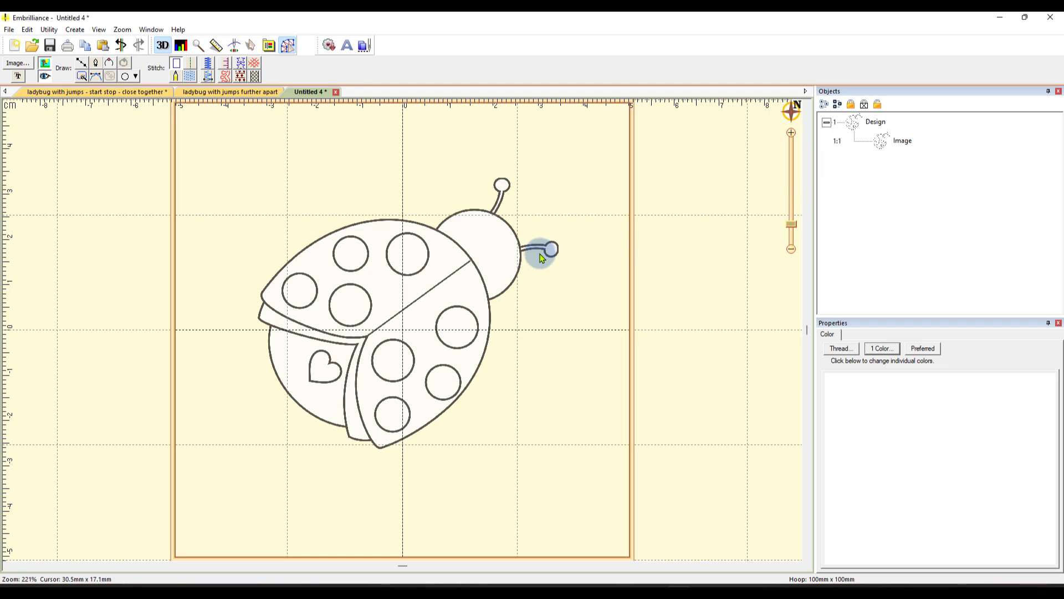
Step: Set the ladybug image's transparency to 44% so that it serves as a faded tracing template
{"action": "left_click", "coordinate": [901, 145]}
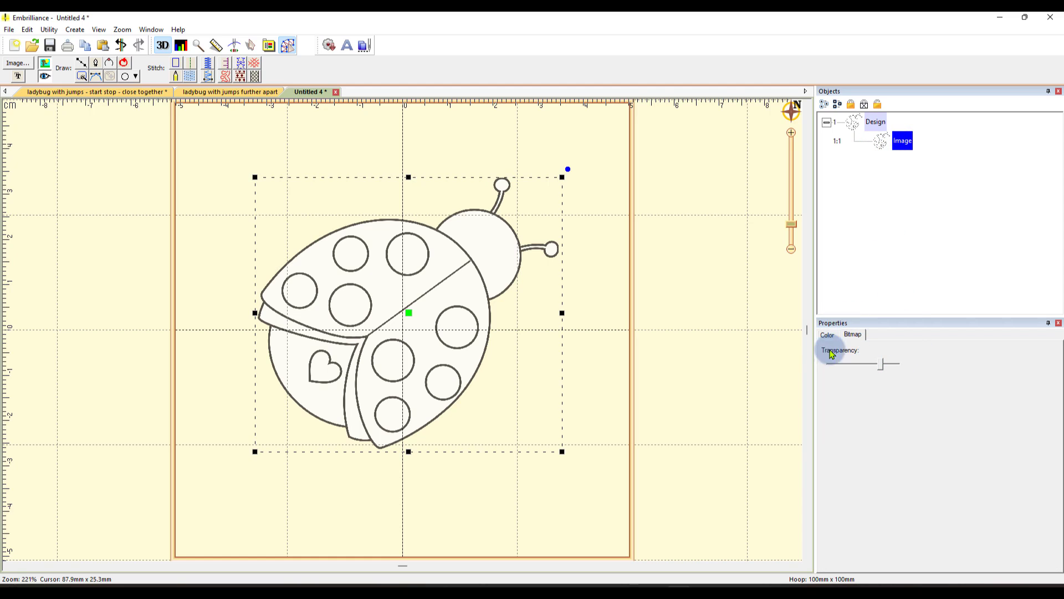
{"action": "left_click_drag", "start_coordinate": [884, 370], "coordinate": [811, 370]}
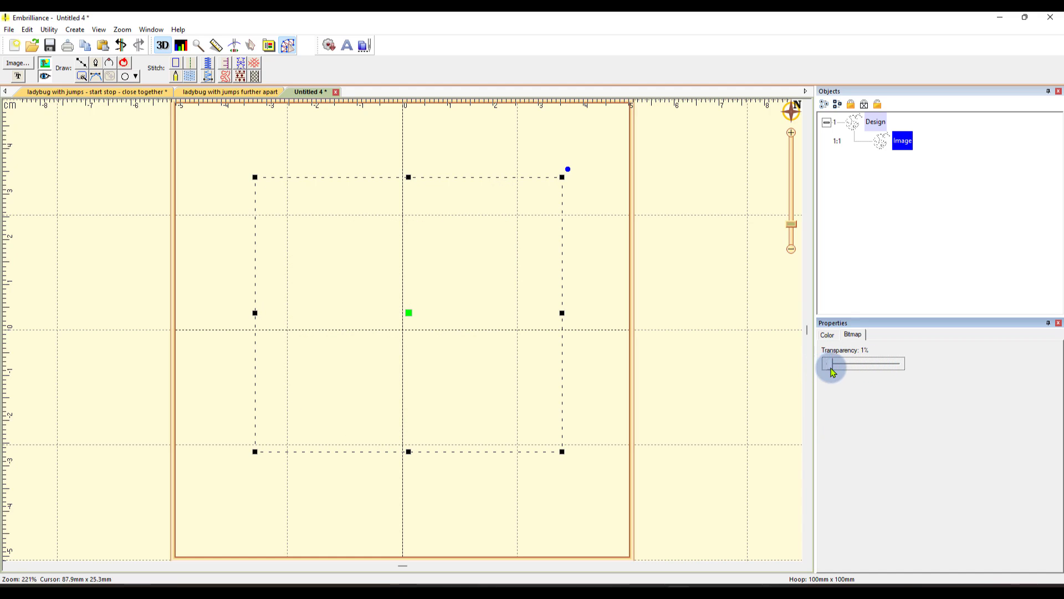
{"action": "left_click_drag", "start_coordinate": [833, 372], "coordinate": [849, 370]}
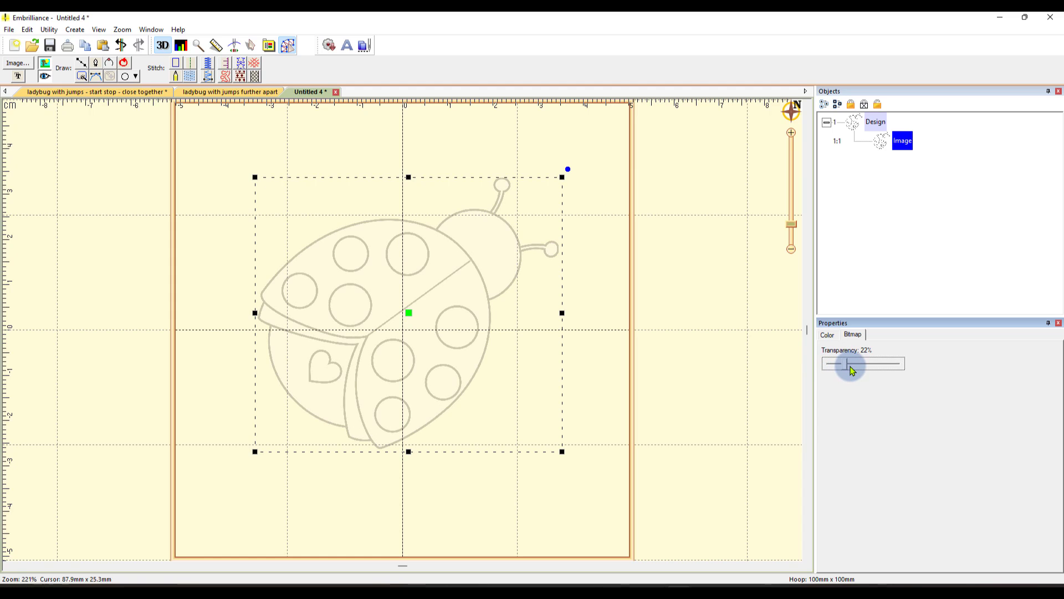
{"action": "left_click", "coordinate": [859, 370]}
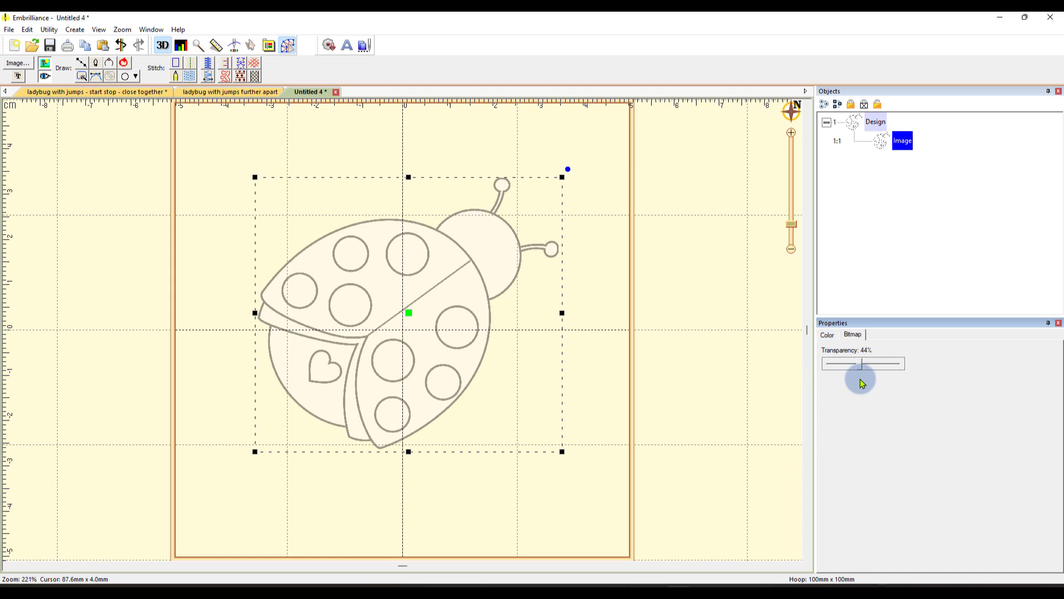
{"action": "left_click", "coordinate": [739, 237]}
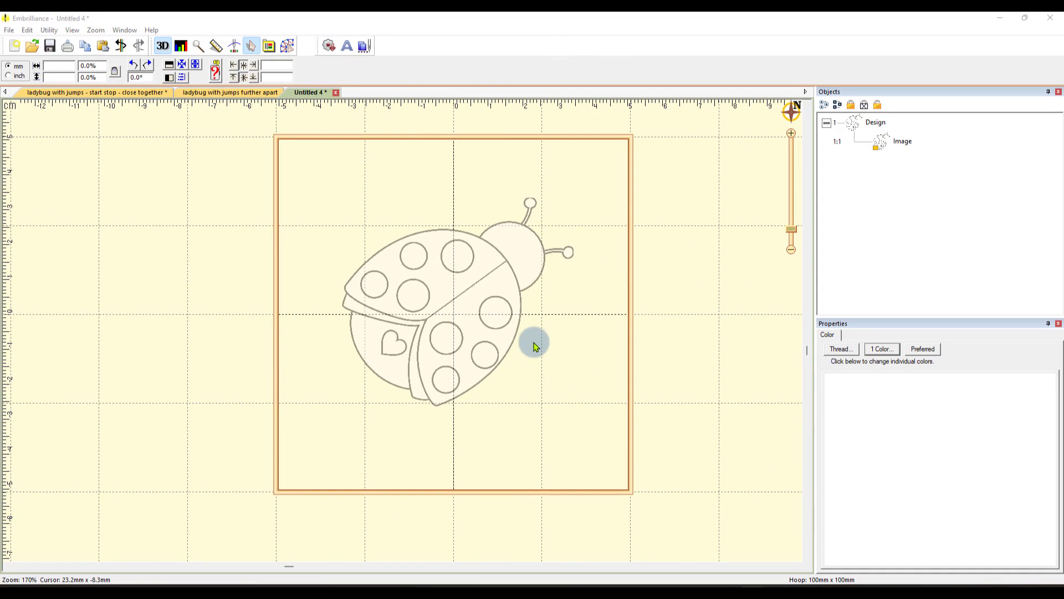
Step: Trace the round lower body edge between the two wings with a curved point line, about 17 by 23 mm
{"action": "scroll", "coordinate": [534, 341], "scroll_direction": "up", "scroll_amount": 1}
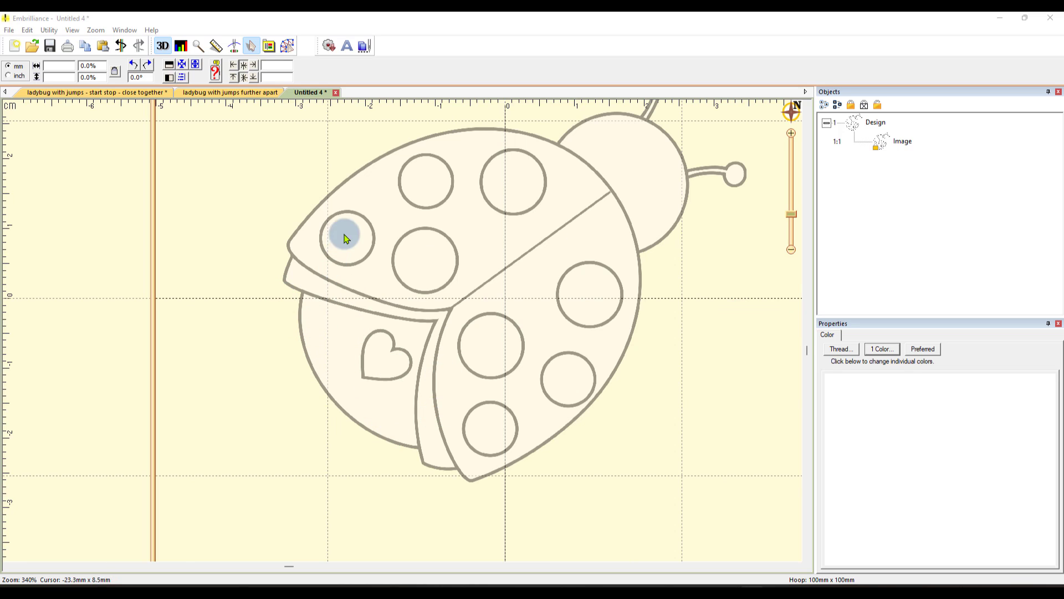
{"action": "left_click", "coordinate": [288, 48]}
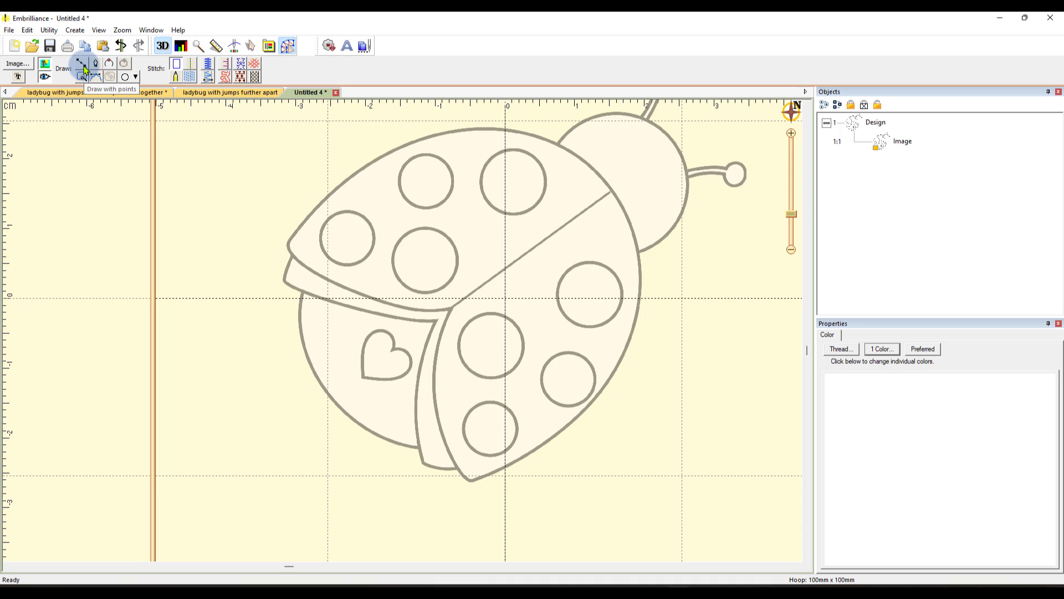
{"action": "left_click", "coordinate": [83, 67]}
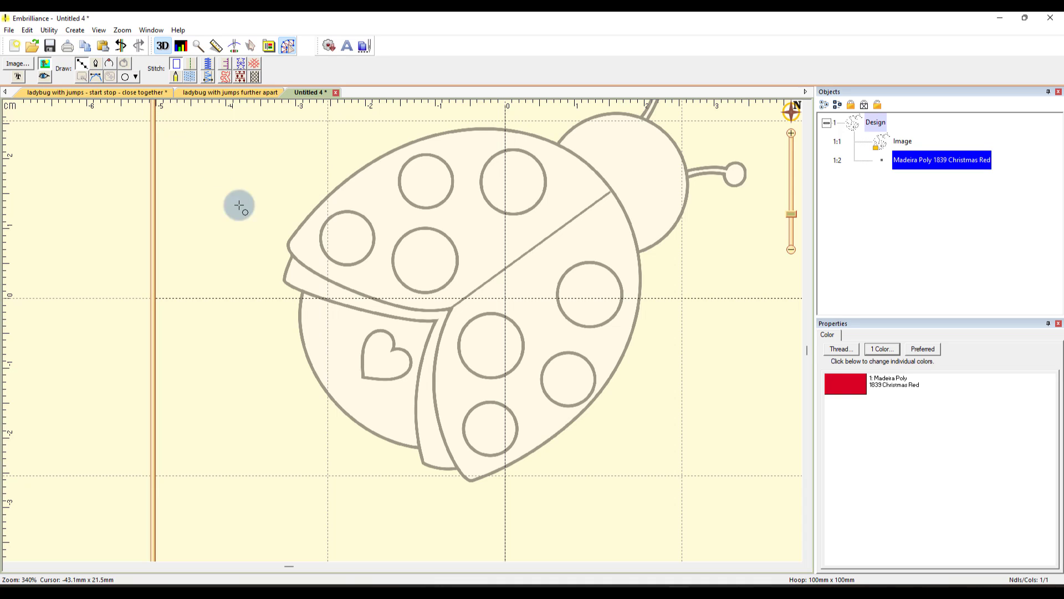
{"action": "left_click", "coordinate": [303, 290]}
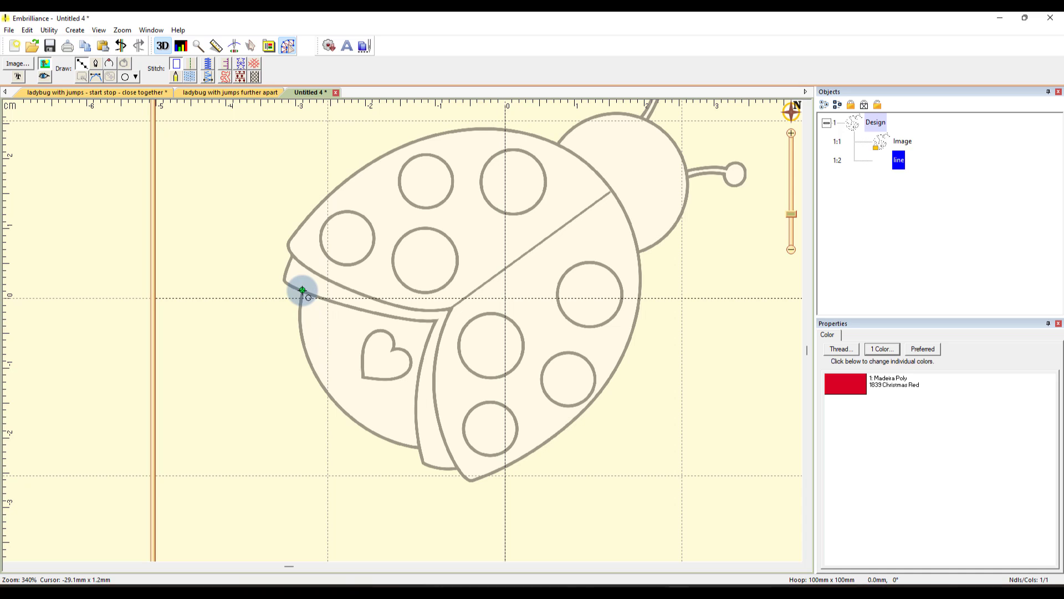
{"action": "left_click", "coordinate": [304, 347]}
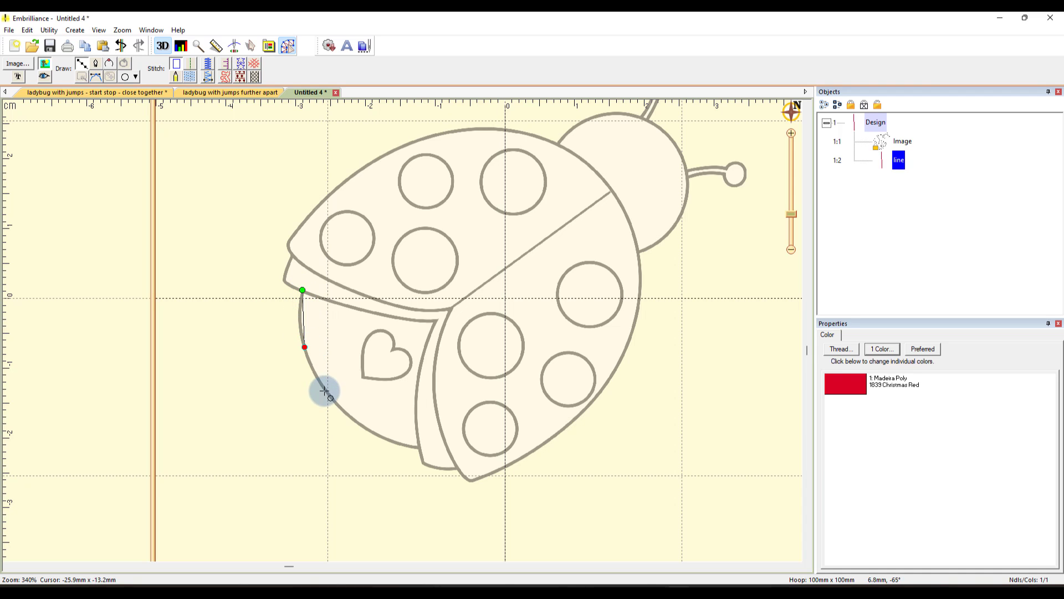
{"action": "left_click", "coordinate": [324, 388]}
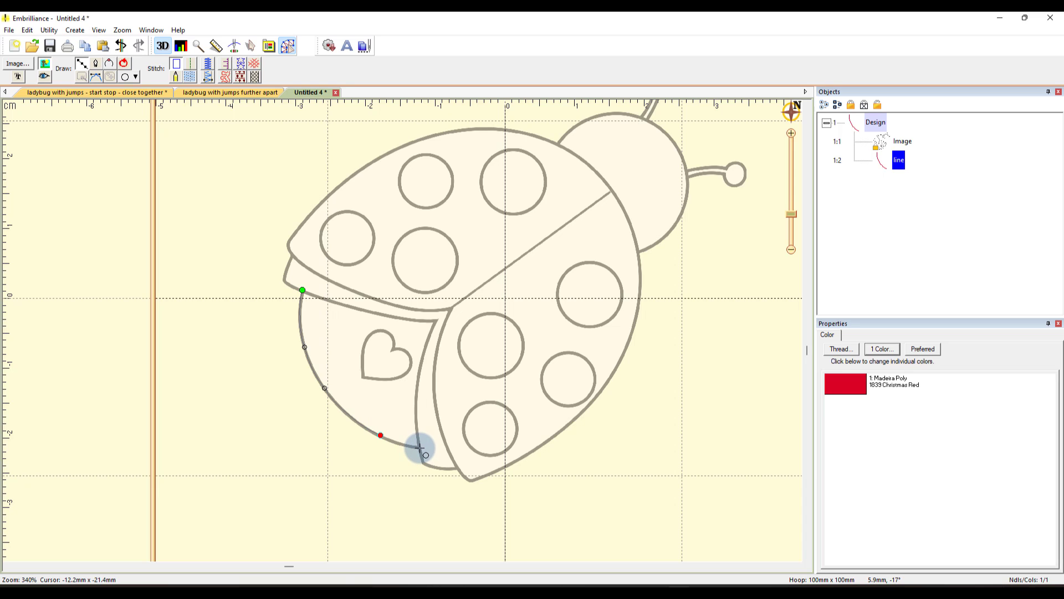
{"action": "key", "text": "Return"}
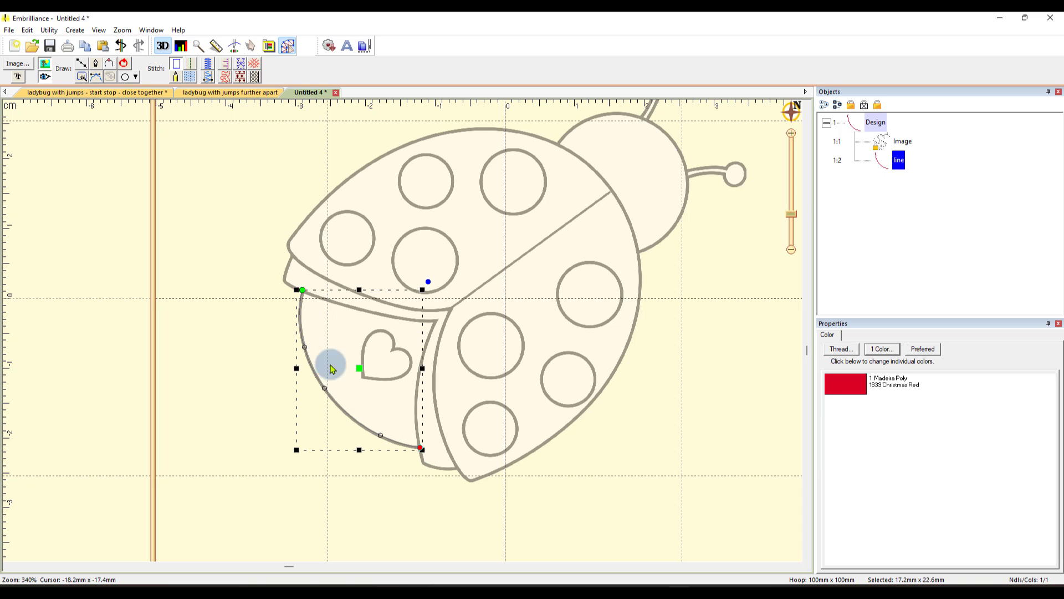
Step: Convert the body curve to a Run stitch of type Bean with a 3-pass count
{"action": "left_click", "coordinate": [191, 66]}
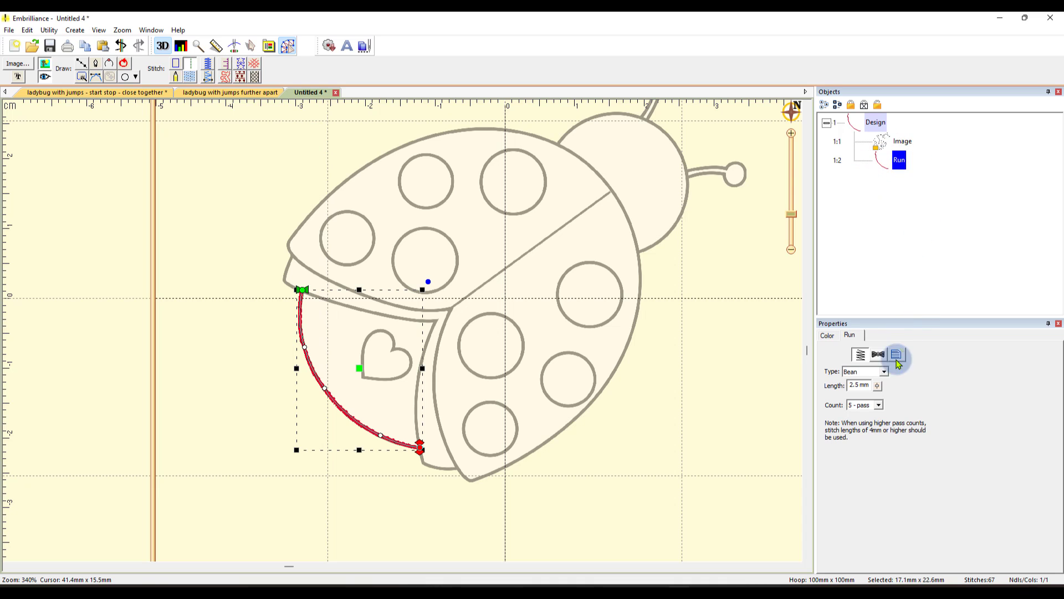
{"action": "left_click", "coordinate": [885, 372]}
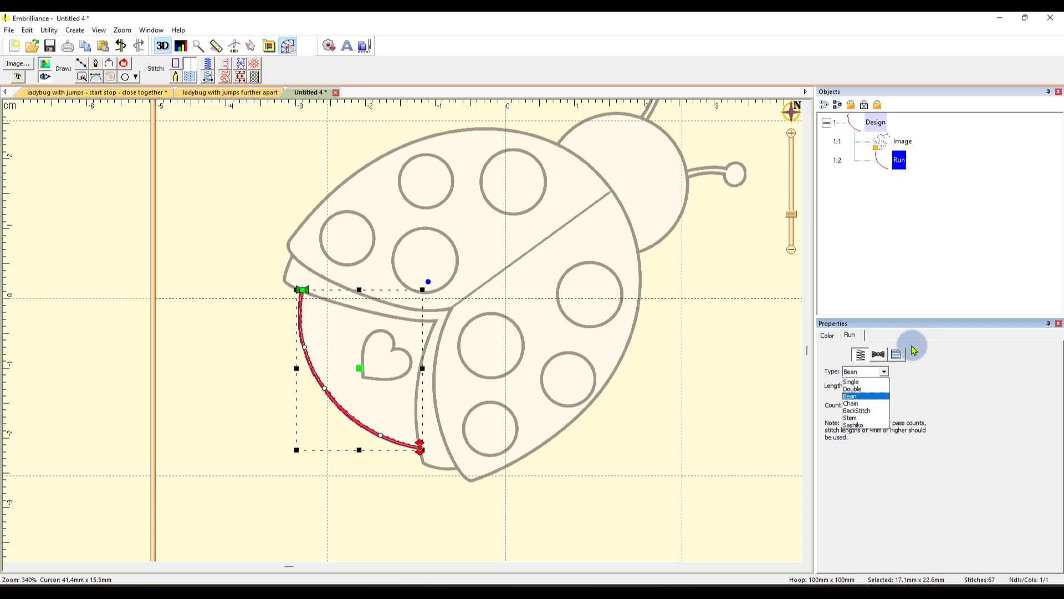
{"action": "left_click", "coordinate": [857, 397]}
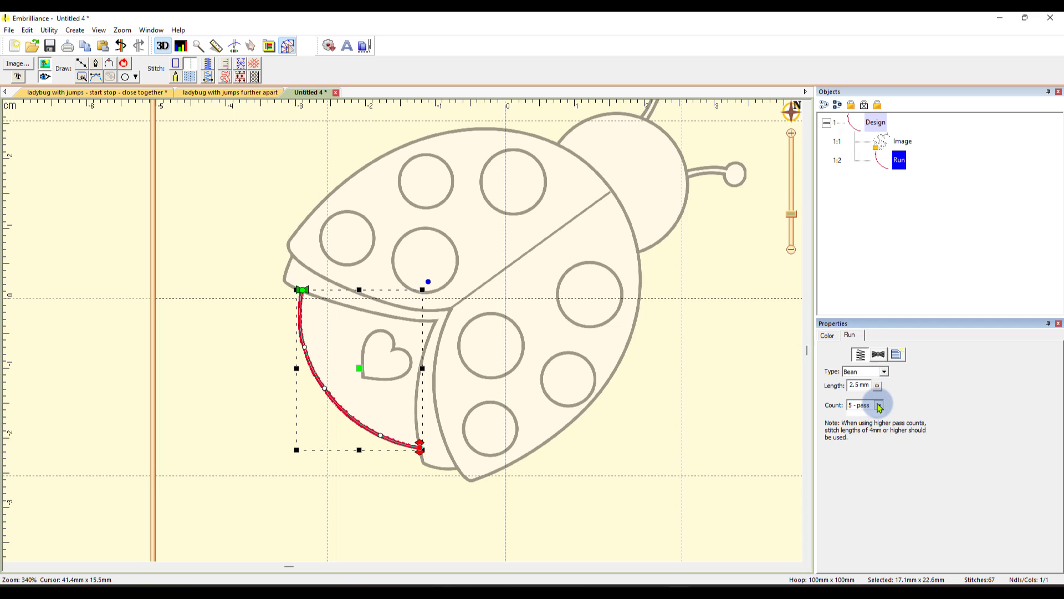
{"action": "left_click", "coordinate": [879, 405]}
{"action": "left_click", "coordinate": [860, 420]}
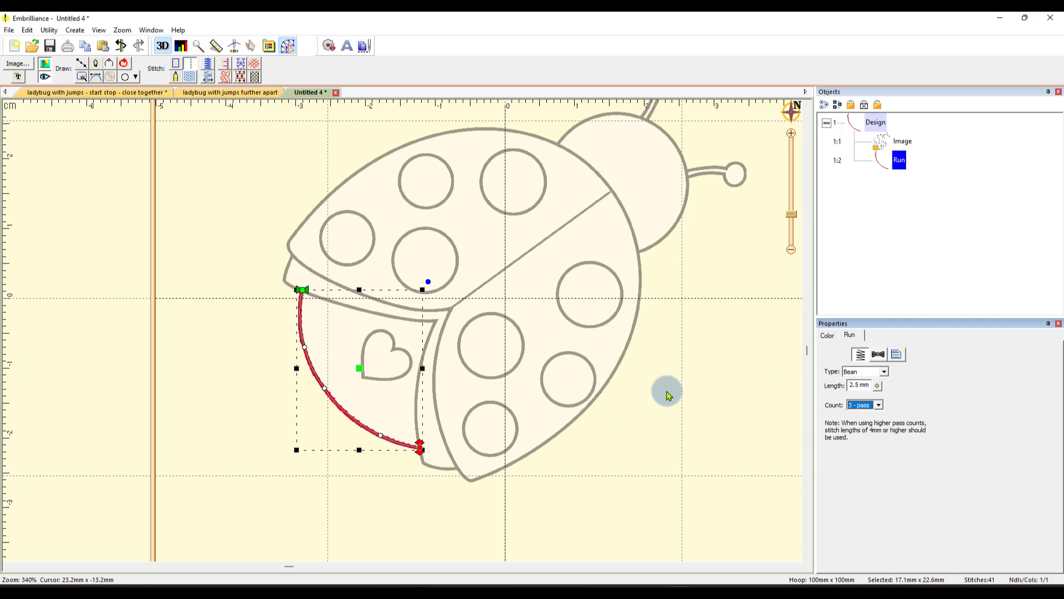
{"action": "left_click", "coordinate": [687, 363]}
{"action": "left_click", "coordinate": [380, 435]}
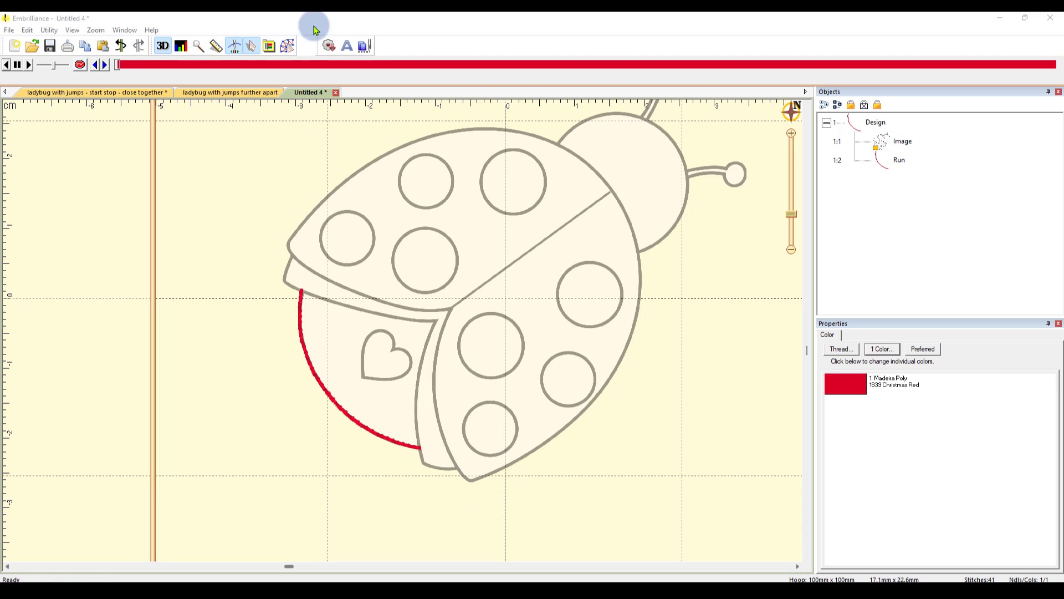
Step: Draw an angular point line around the inner wing edges, from the lower wing tip to the upper one, about 25 by 30 mm
{"action": "left_click", "coordinate": [287, 47]}
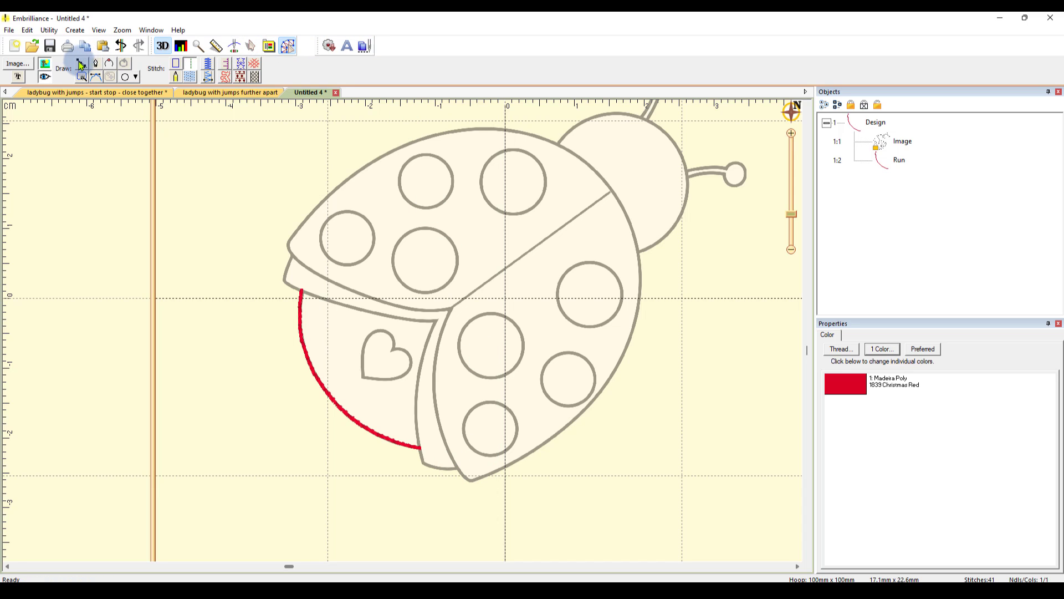
{"action": "left_click", "coordinate": [81, 67]}
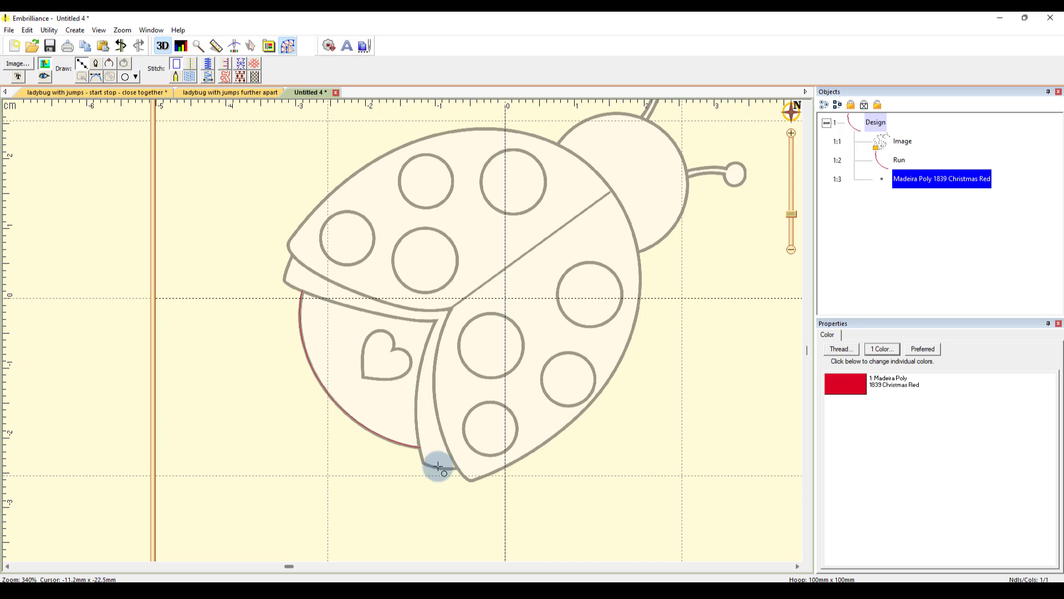
{"action": "left_click", "coordinate": [459, 468]}
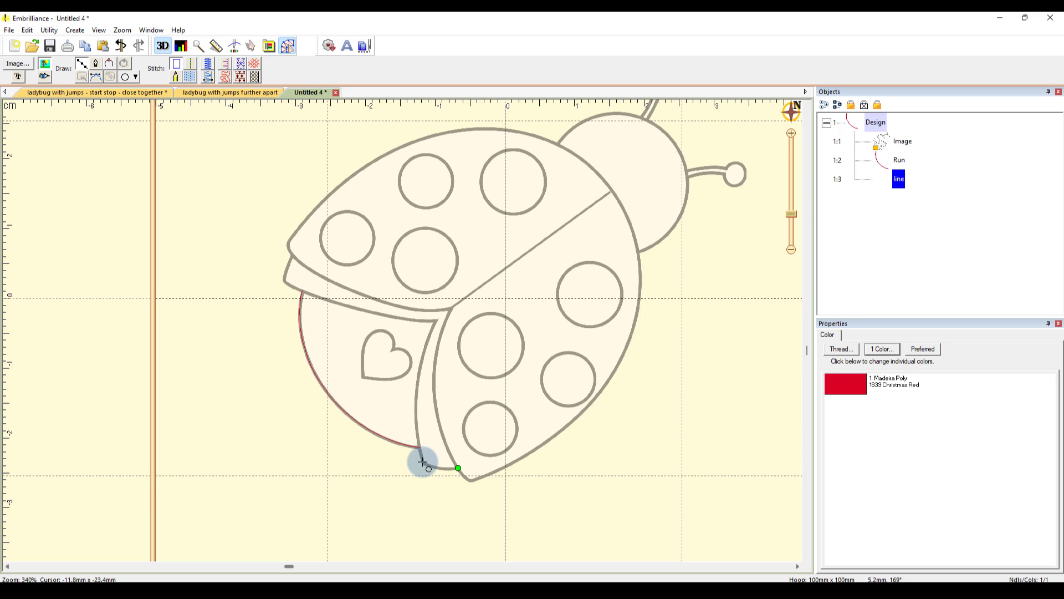
{"action": "left_click", "coordinate": [436, 320]}
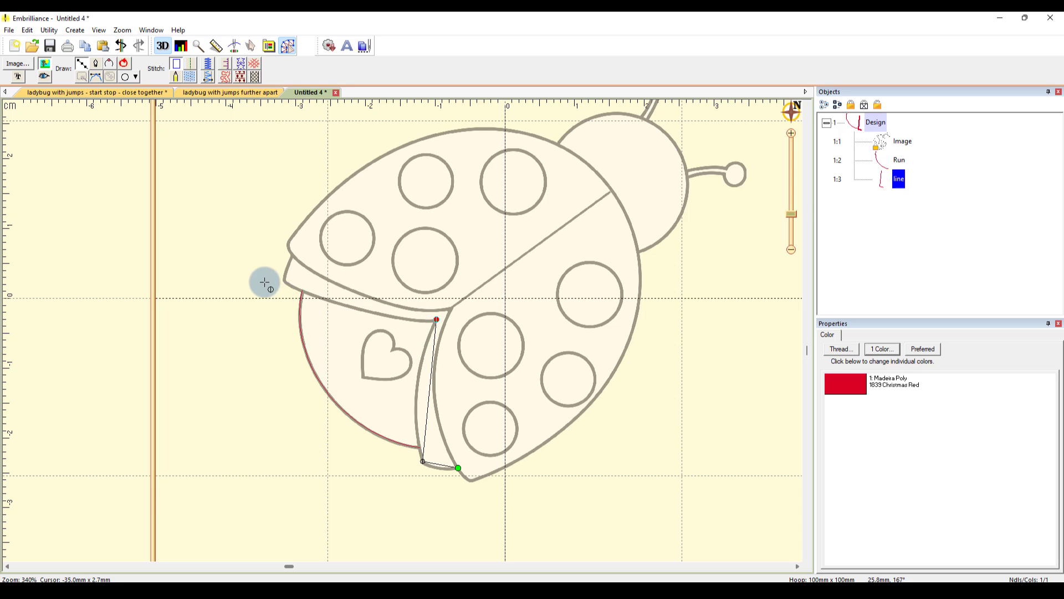
{"action": "left_click", "coordinate": [284, 279]}
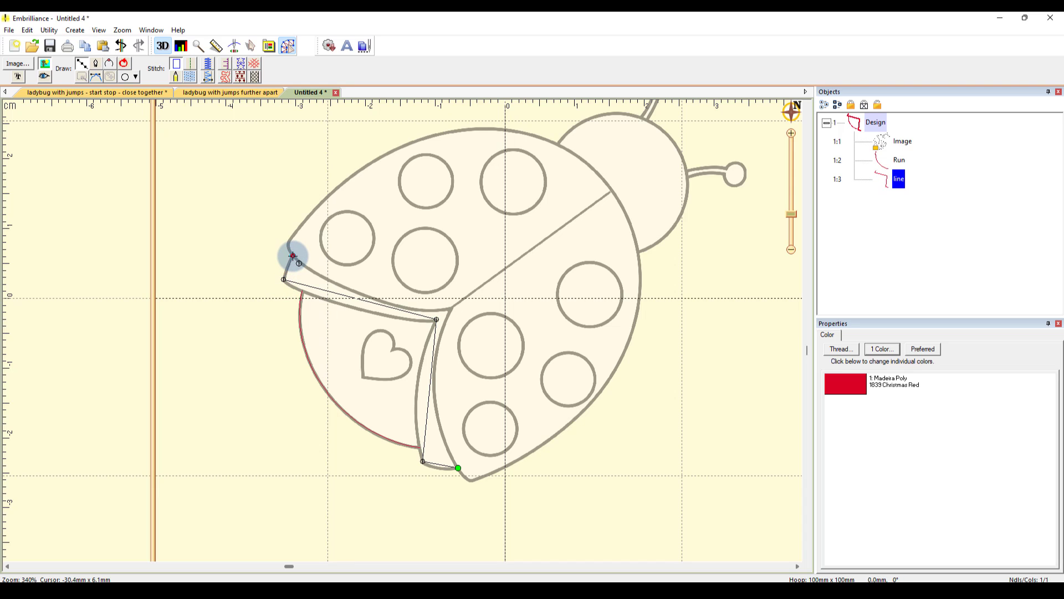
{"action": "double_click", "coordinate": [294, 256]}
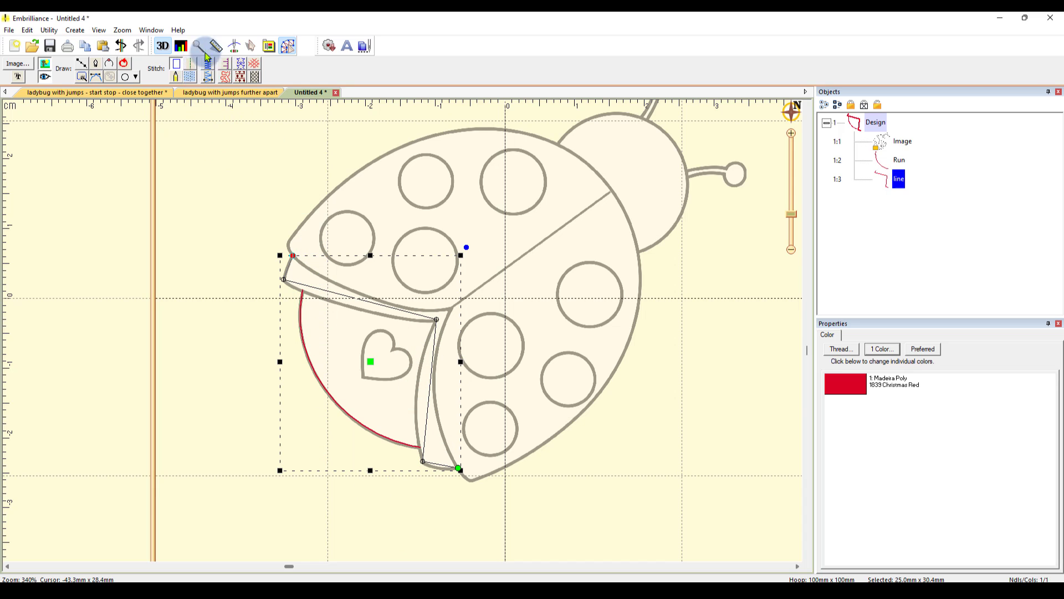
Step: Convert the inner wing line to a Run stitch and bend its straight segments to follow the template's curved inner wing edges
{"action": "left_click", "coordinate": [190, 68]}
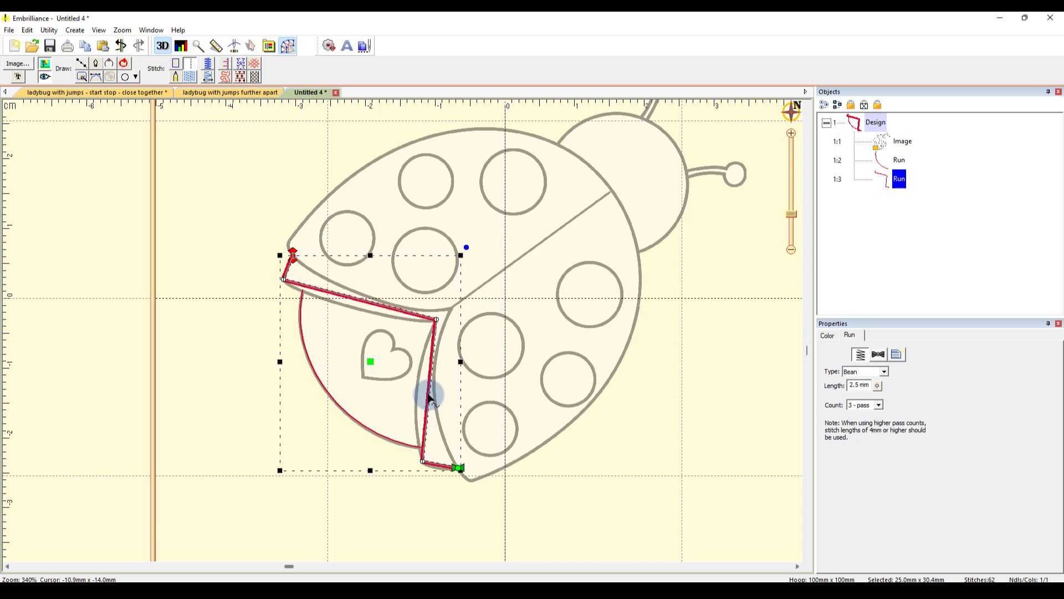
{"action": "left_click_drag", "start_coordinate": [432, 398], "coordinate": [417, 389]}
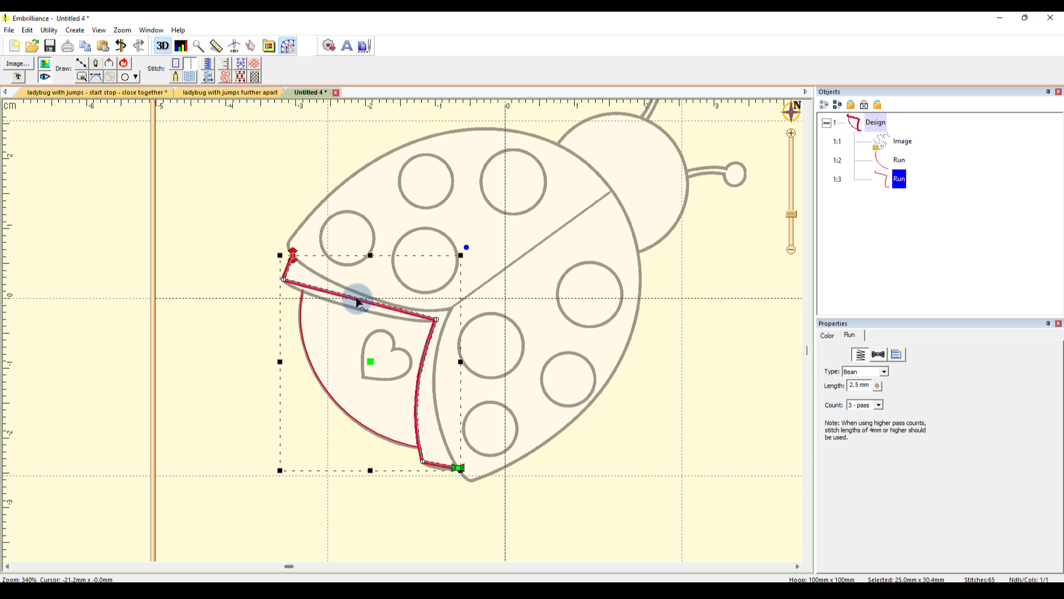
{"action": "left_click_drag", "start_coordinate": [357, 299], "coordinate": [356, 307]}
{"action": "left_click_drag", "start_coordinate": [438, 465], "coordinate": [437, 468]}
{"action": "left_click", "coordinate": [638, 540]}
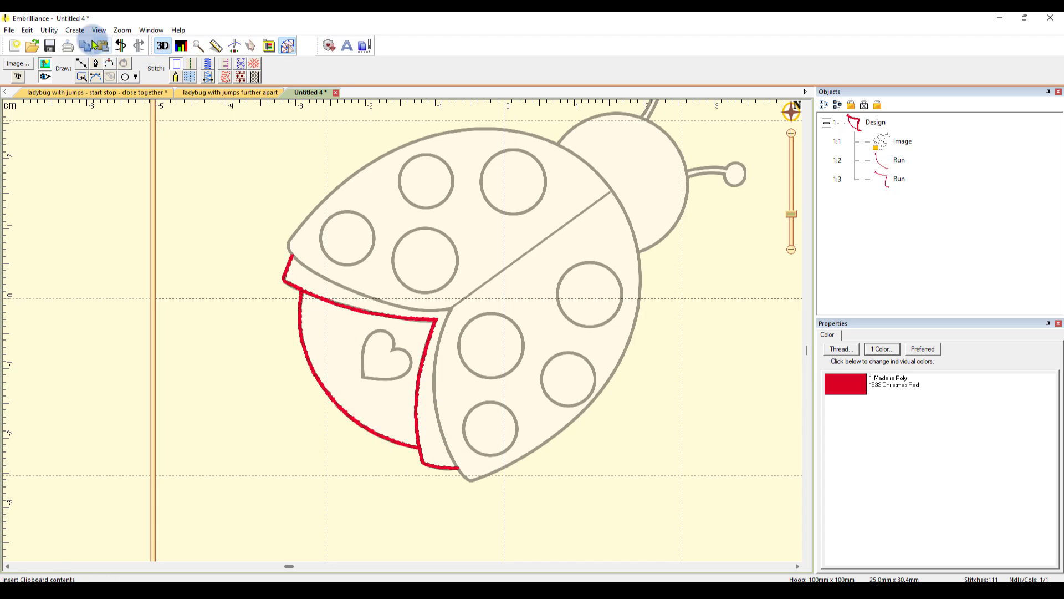
Step: Turn on the display of jump stitches in the design view
{"action": "left_click", "coordinate": [49, 31]}
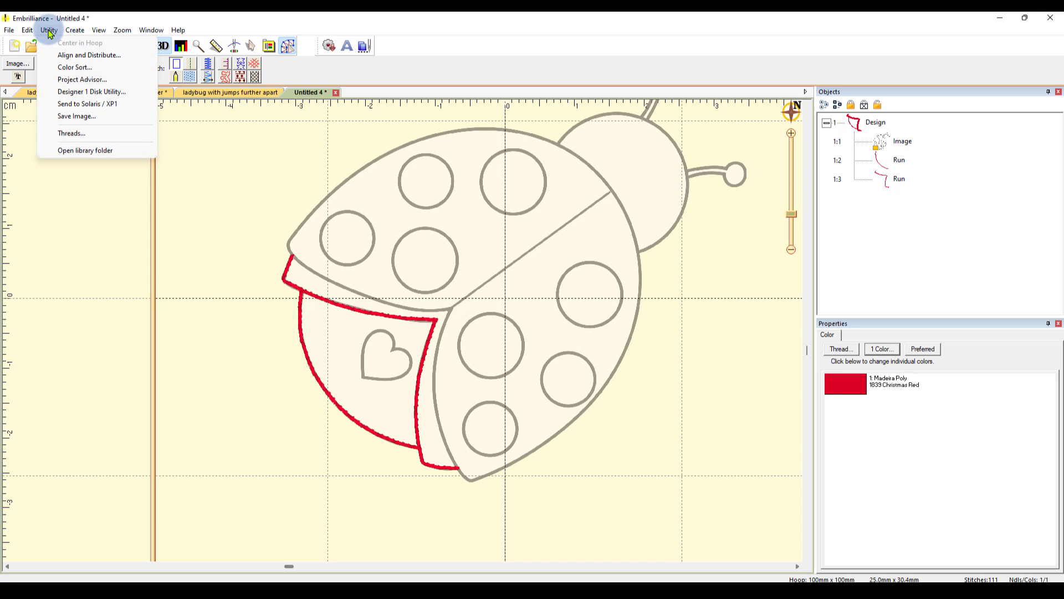
{"action": "left_click", "coordinate": [50, 32]}
{"action": "left_click", "coordinate": [98, 29]}
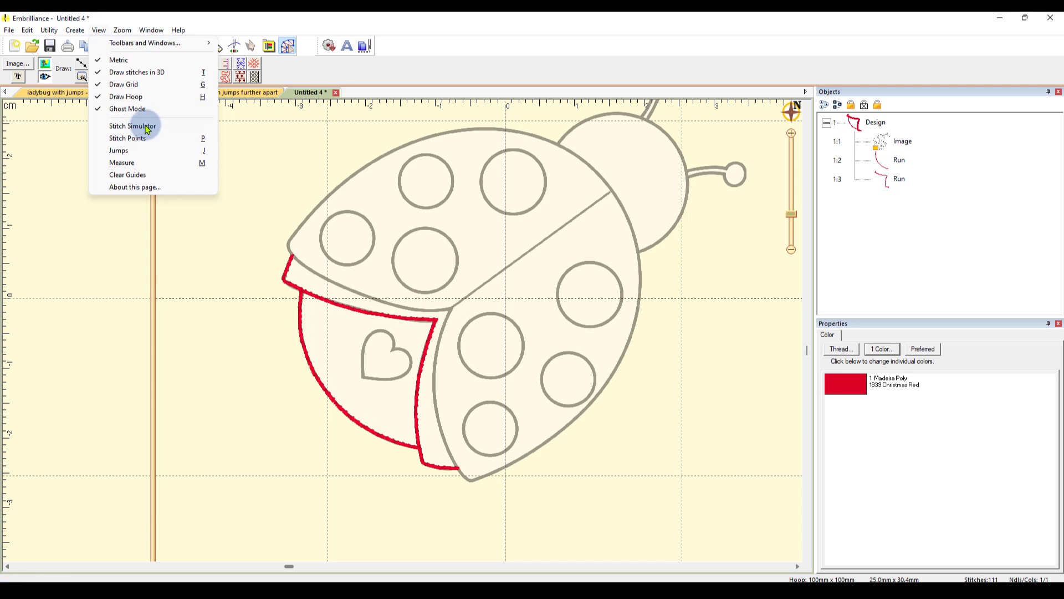
{"action": "left_click", "coordinate": [145, 151]}
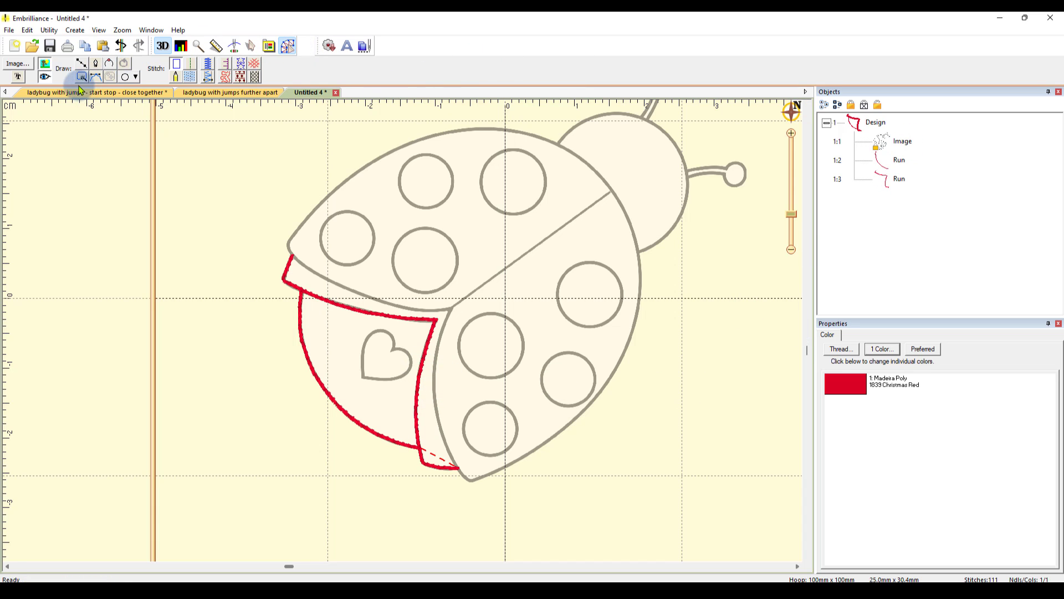
Step: Move the inner wing run's start point from the lower wing tip to the body curve's end point
{"action": "left_click", "coordinate": [899, 178]}
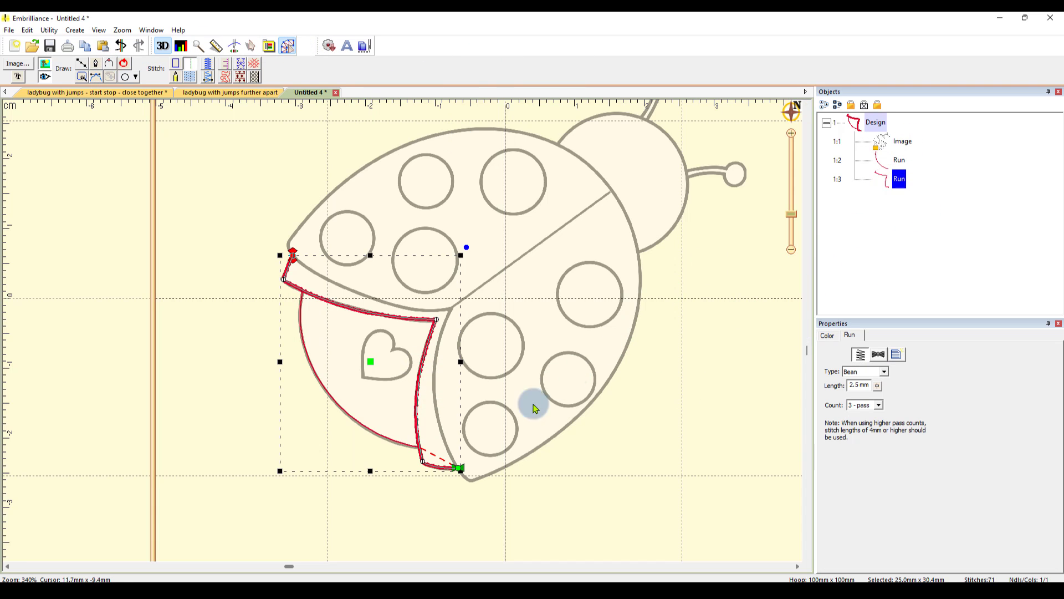
{"action": "left_click", "coordinate": [899, 161]}
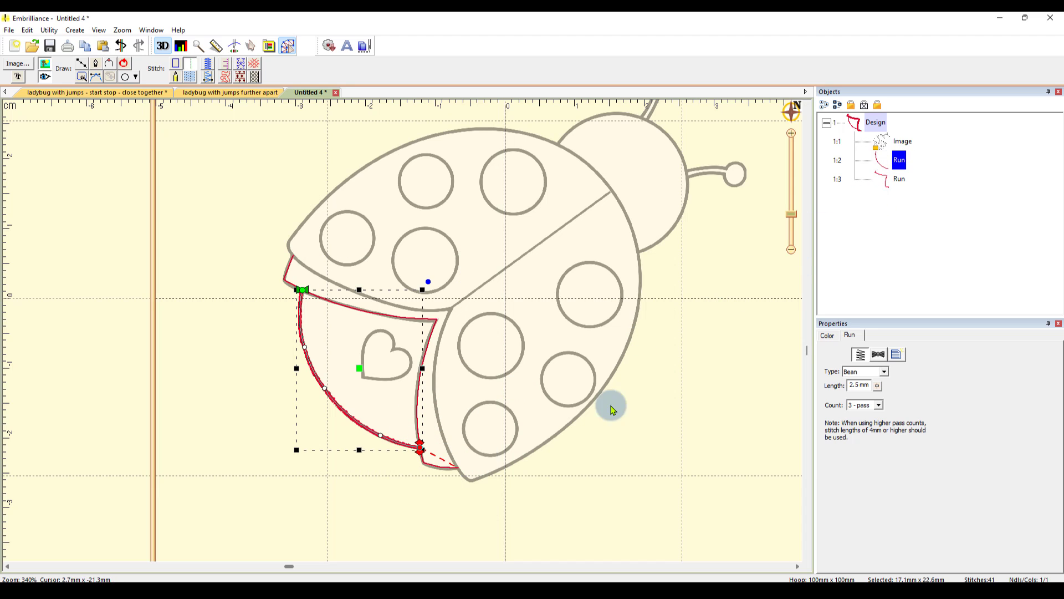
{"action": "left_click", "coordinate": [899, 179]}
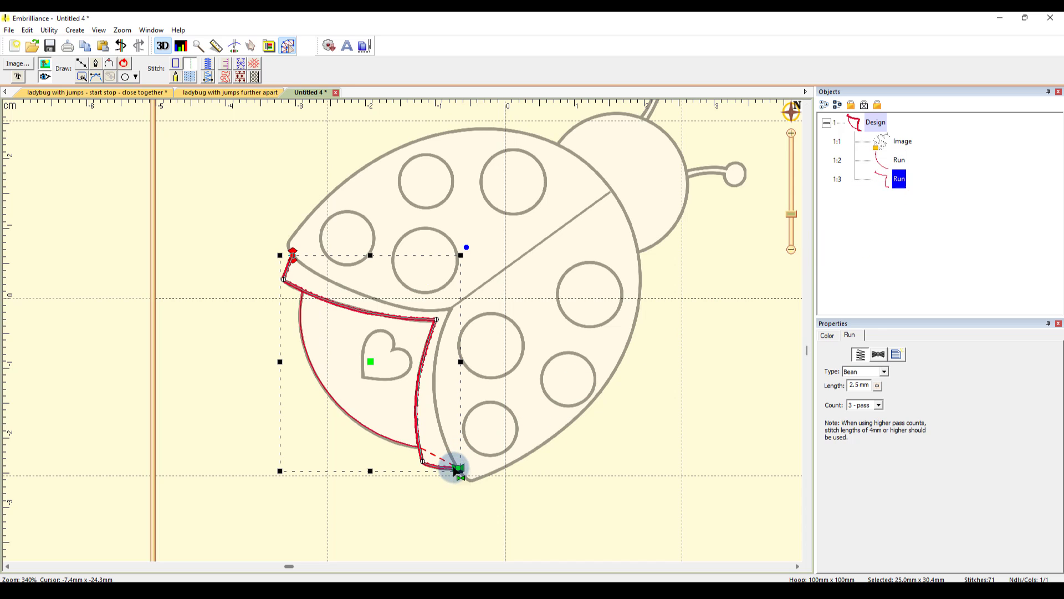
{"action": "left_click_drag", "start_coordinate": [458, 470], "coordinate": [420, 451]}
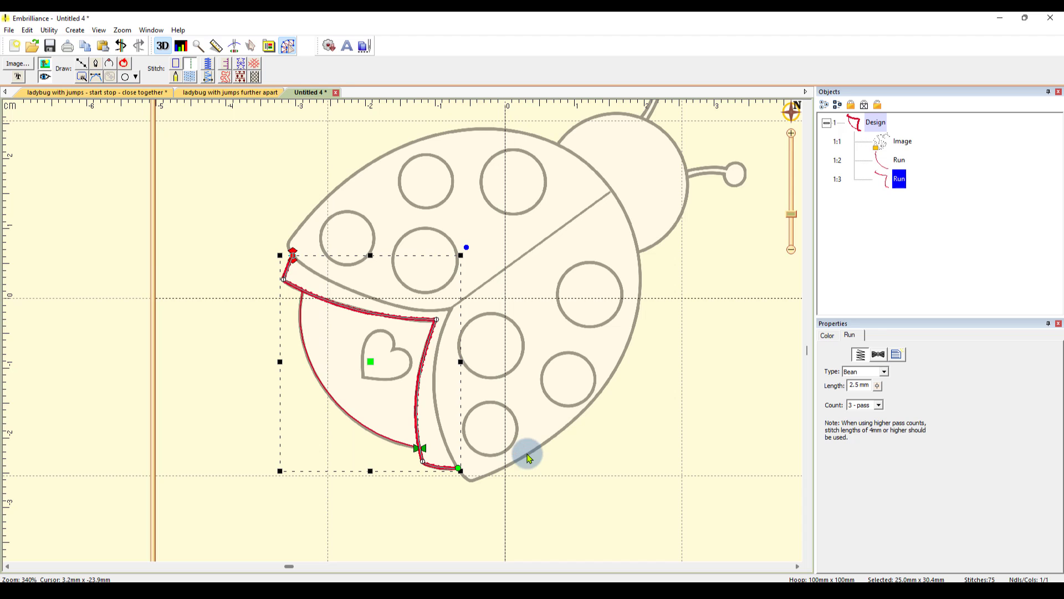
Step: Play the body and inner wing runs through in the Stitch Simulator to check their sewing order, and return to create mode
{"action": "left_click", "coordinate": [235, 46]}
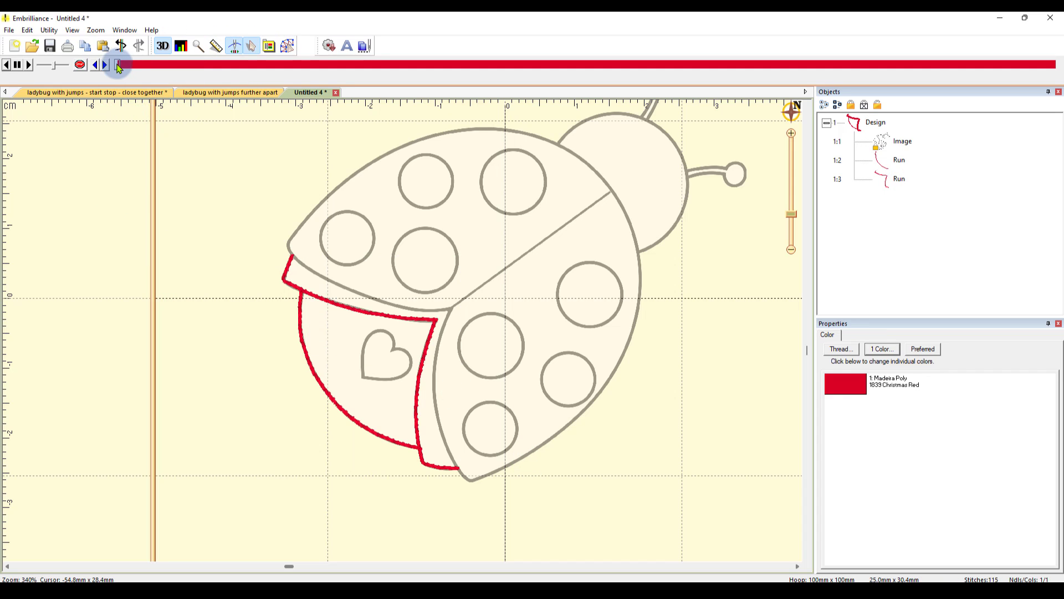
{"action": "left_click_drag", "start_coordinate": [117, 65], "coordinate": [500, 115]}
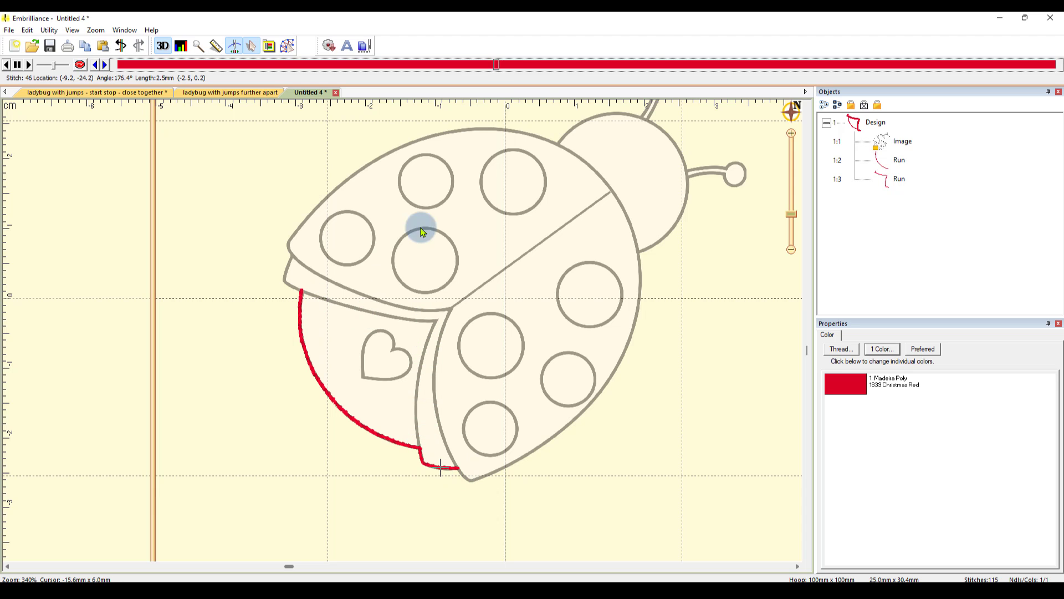
{"action": "mouse_move", "coordinate": [496, 66]}
{"action": "left_mouse_down"}
{"action": "mouse_move", "coordinate": [775, 57]}
{"action": "mouse_move", "coordinate": [1044, 23]}
{"action": "left_mouse_up"}
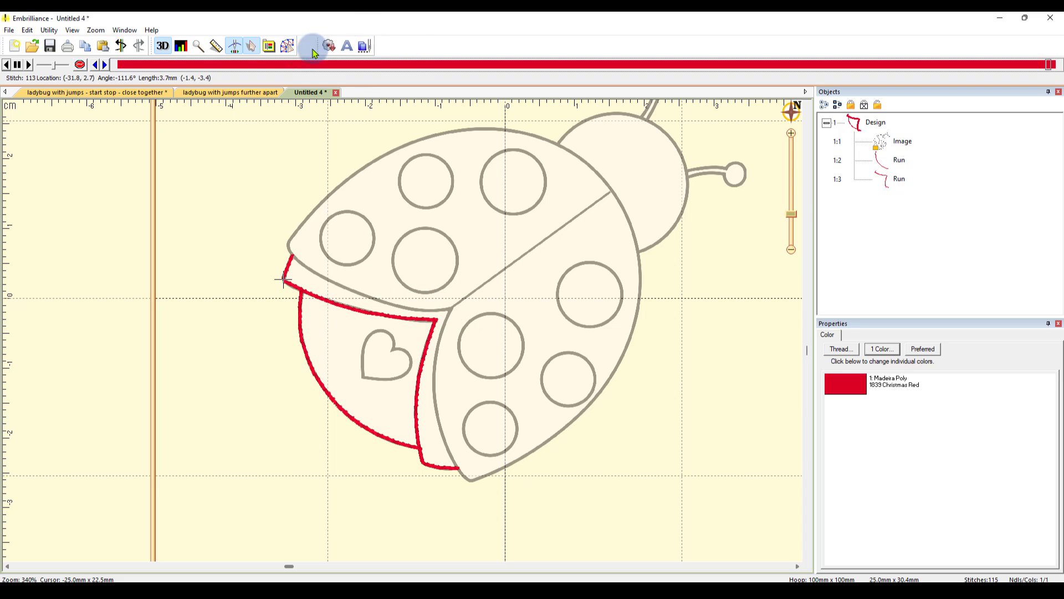
{"action": "left_click", "coordinate": [288, 50]}
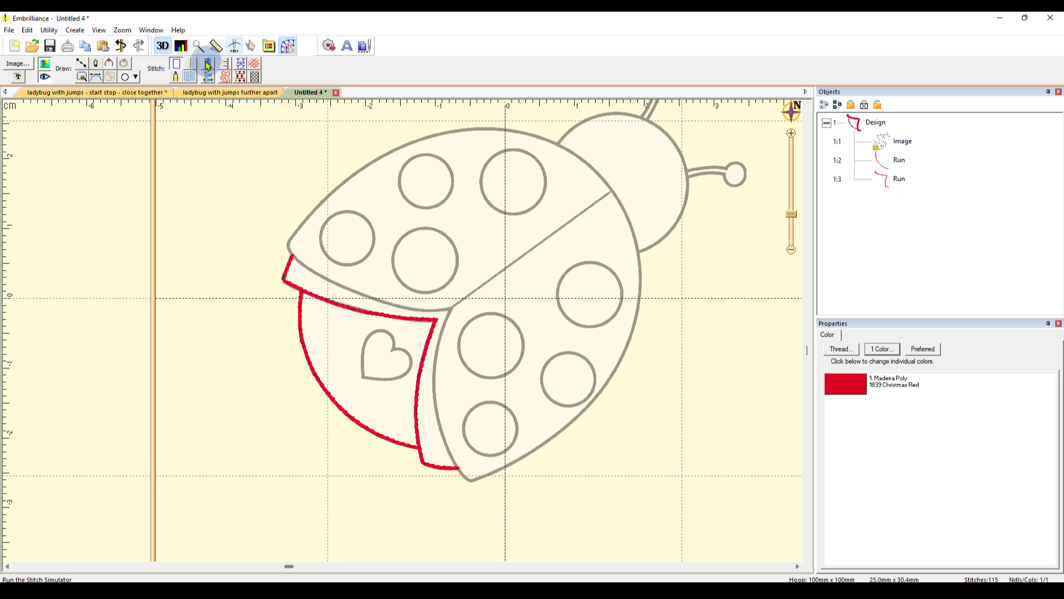
Step: Draw a closed point line around the outer wings, starting at the centre notch where the wings meet, about 51 by 51 mm
{"action": "left_click", "coordinate": [82, 65]}
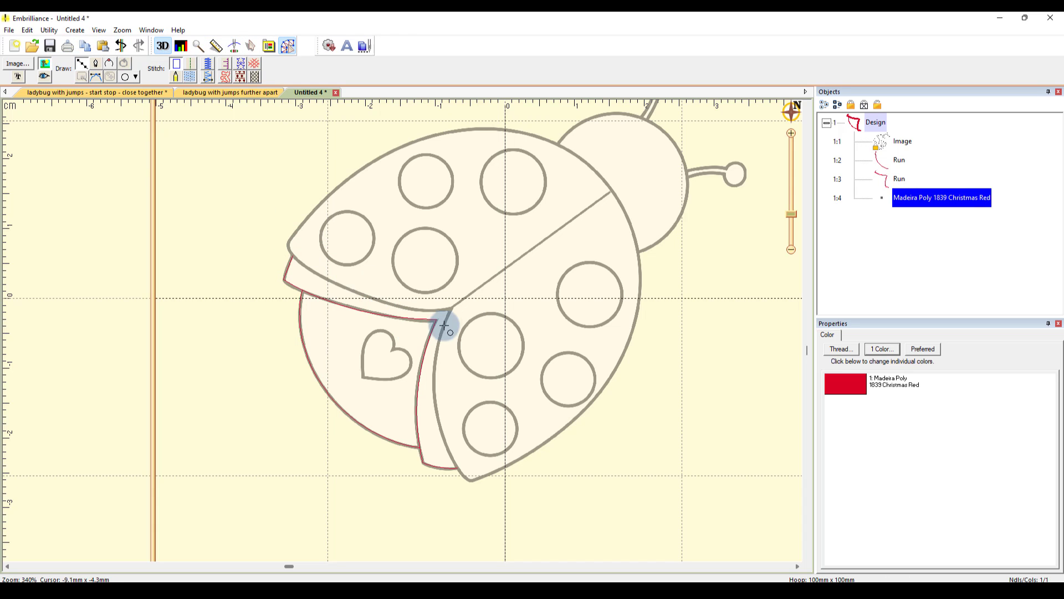
{"action": "left_click", "coordinate": [450, 307]}
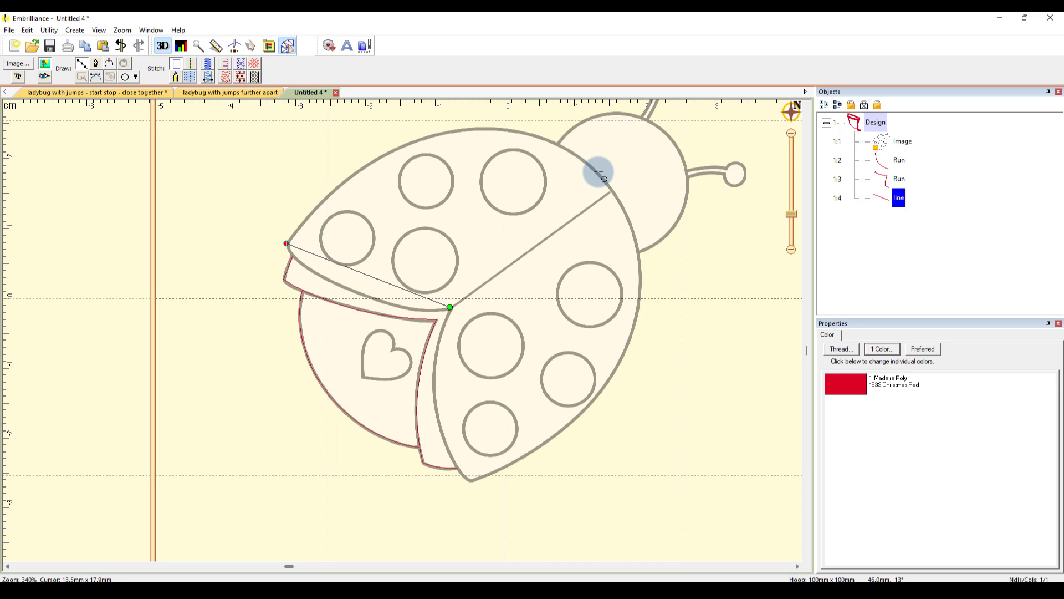
{"action": "left_click", "coordinate": [485, 129]}
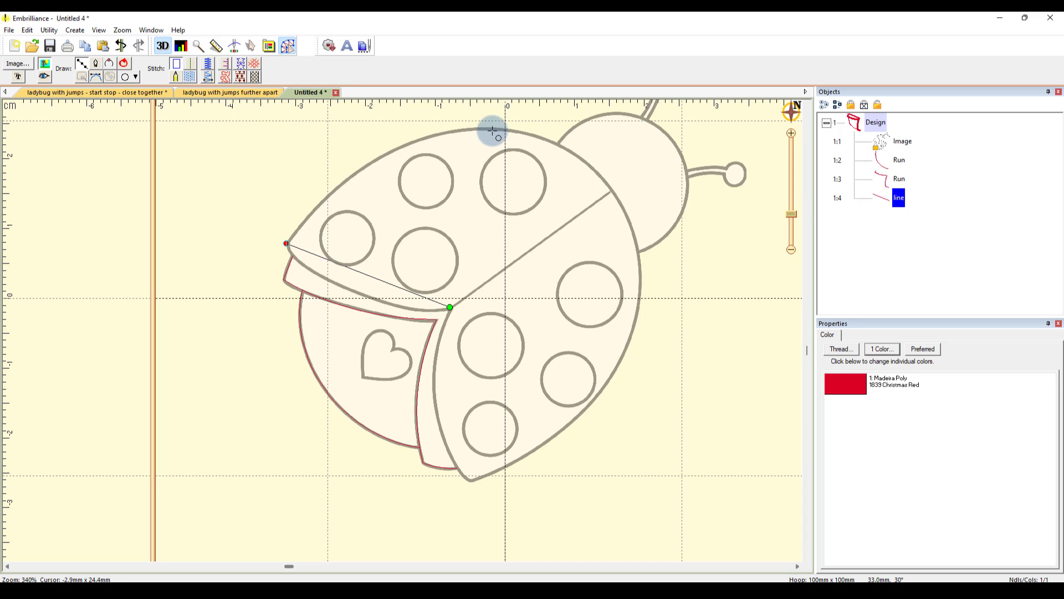
{"action": "left_click", "coordinate": [641, 293]}
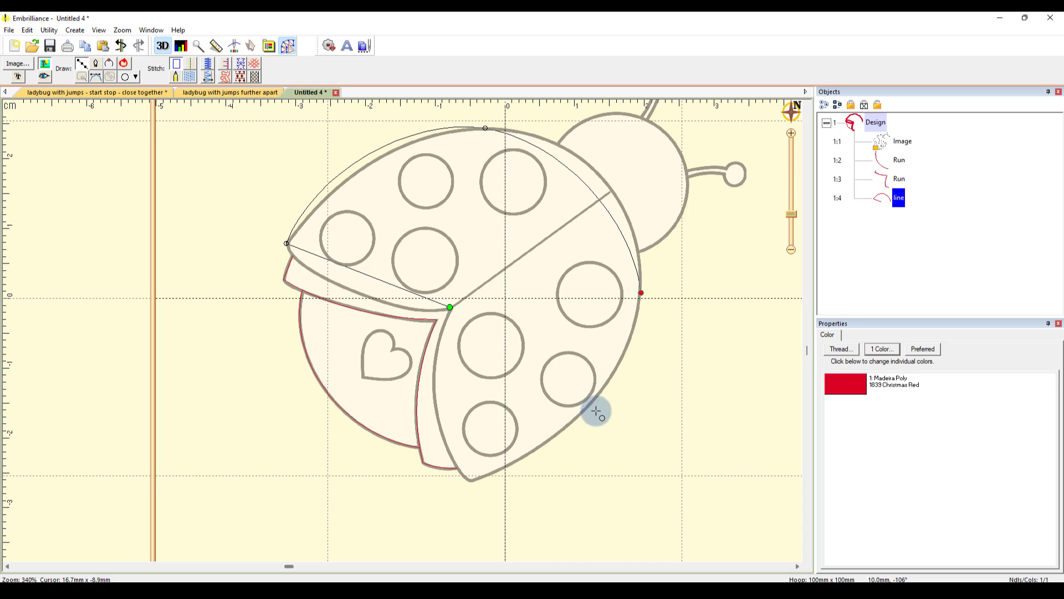
{"action": "left_click", "coordinate": [522, 456]}
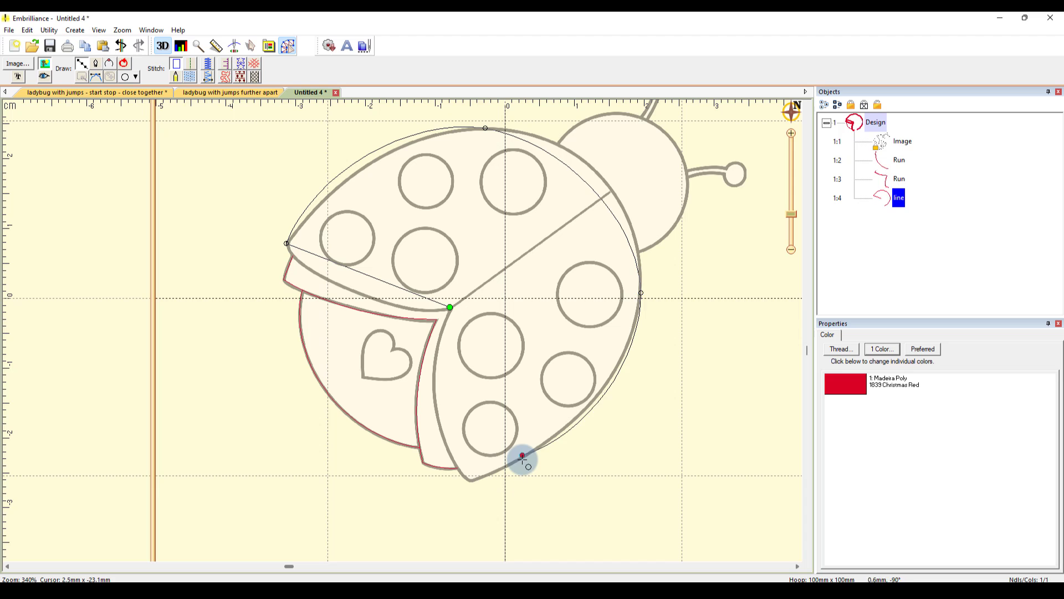
{"action": "left_click", "coordinate": [470, 480]}
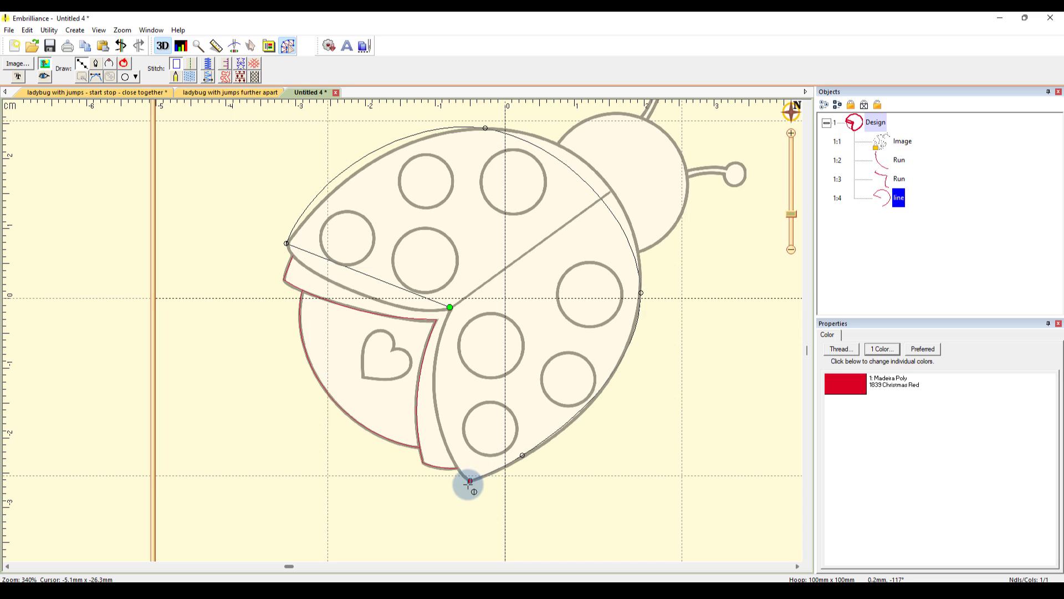
{"action": "left_click", "coordinate": [444, 326]}
{"action": "key", "text": "Return"}
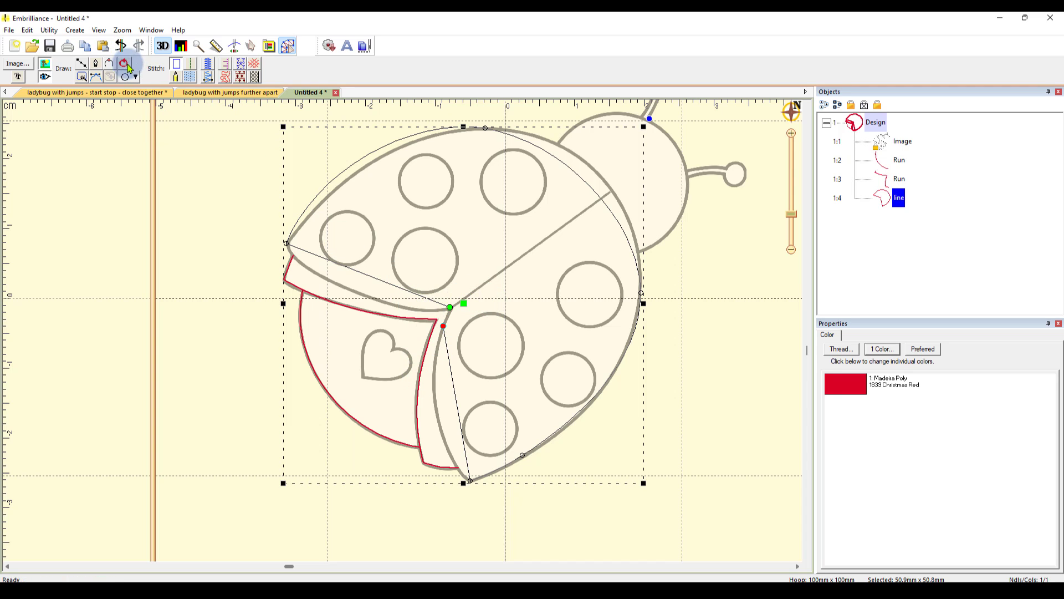
{"action": "left_click", "coordinate": [685, 299]}
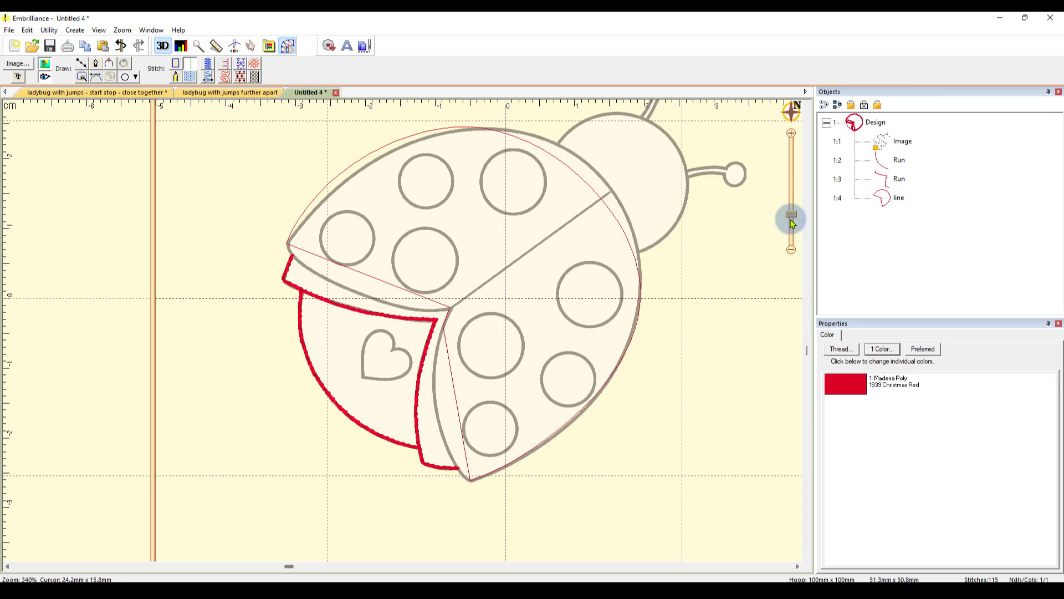
Step: Convert the closed outer wing outline to a Run stitch
{"action": "left_click", "coordinate": [899, 198]}
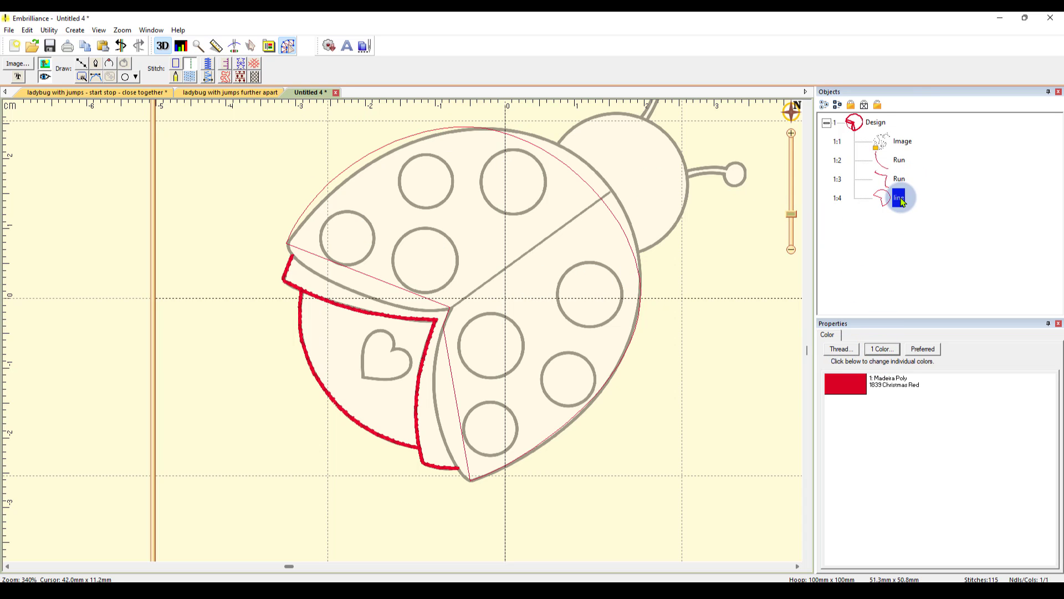
{"action": "left_click", "coordinate": [193, 65]}
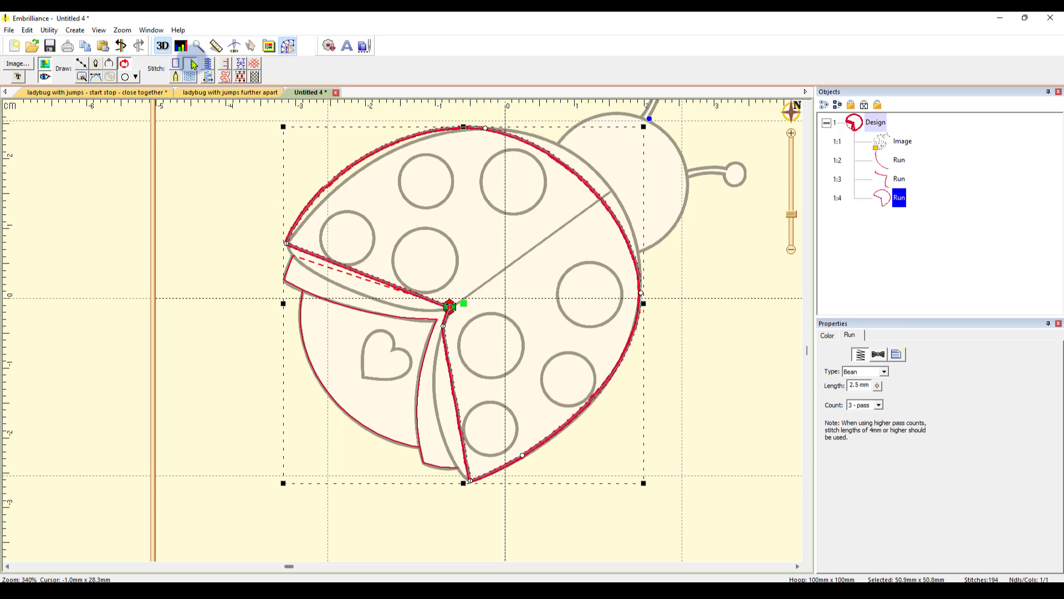
{"action": "left_click", "coordinate": [747, 423]}
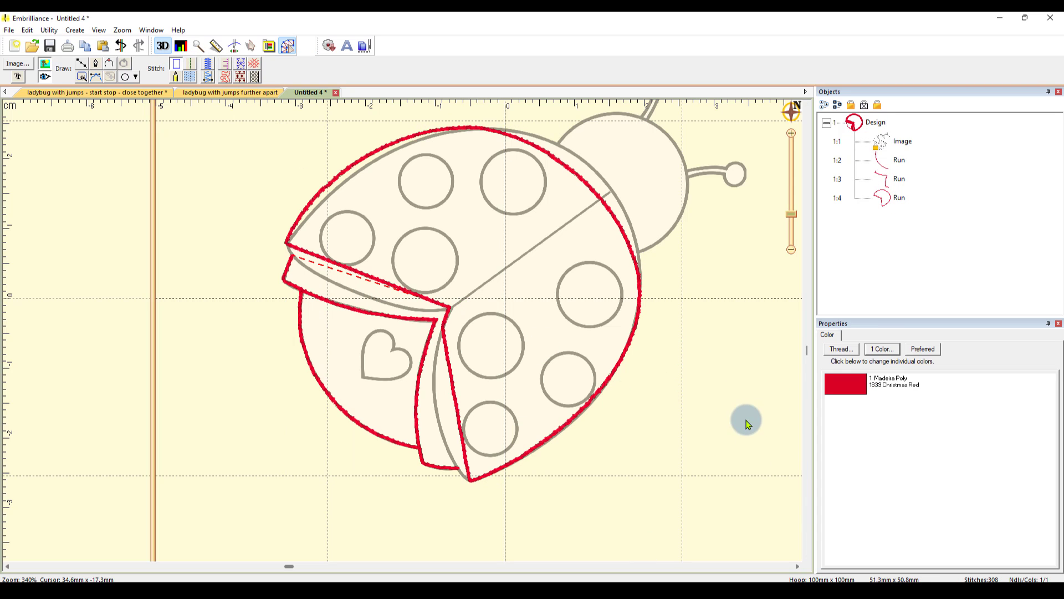
Step: Bend the outer wing run's segments to follow the template's outer curve and both lower wing edges
{"action": "left_click", "coordinate": [593, 193]}
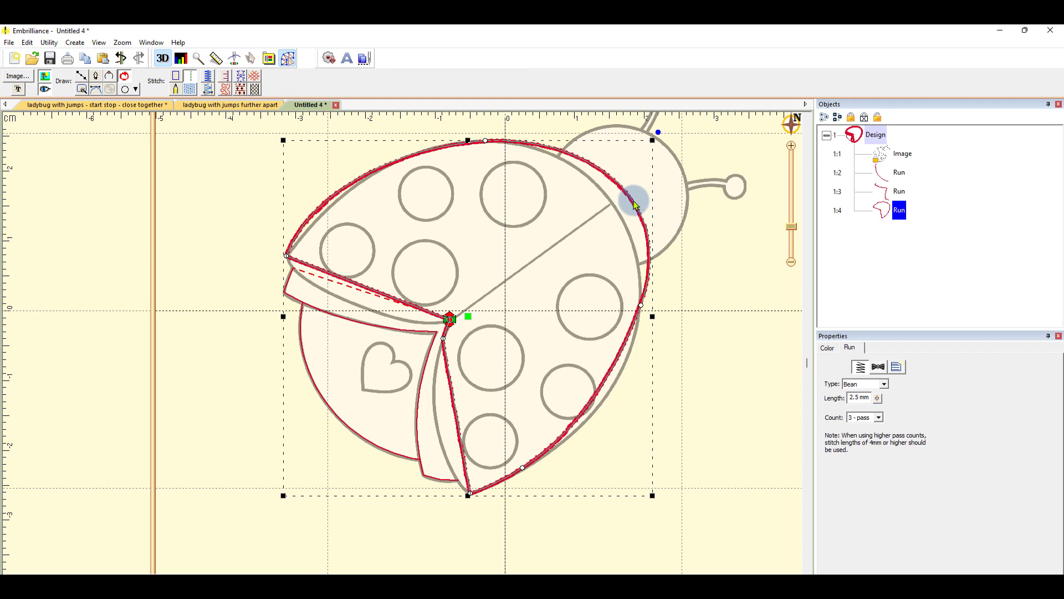
{"action": "left_click_drag", "start_coordinate": [632, 203], "coordinate": [620, 212]}
{"action": "left_click_drag", "start_coordinate": [589, 407], "coordinate": [592, 411]}
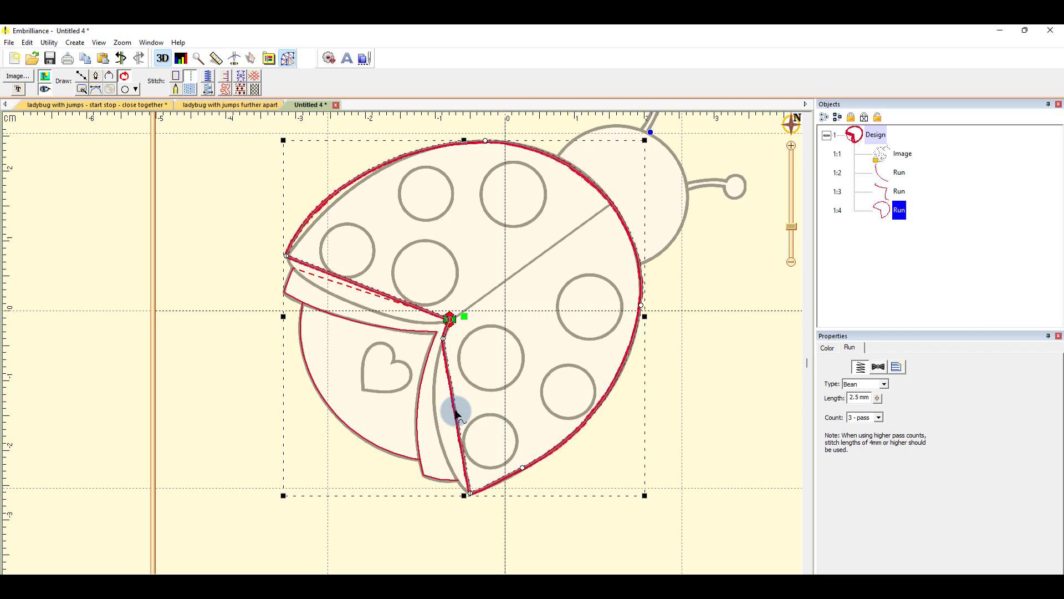
{"action": "left_click_drag", "start_coordinate": [456, 413], "coordinate": [437, 423]}
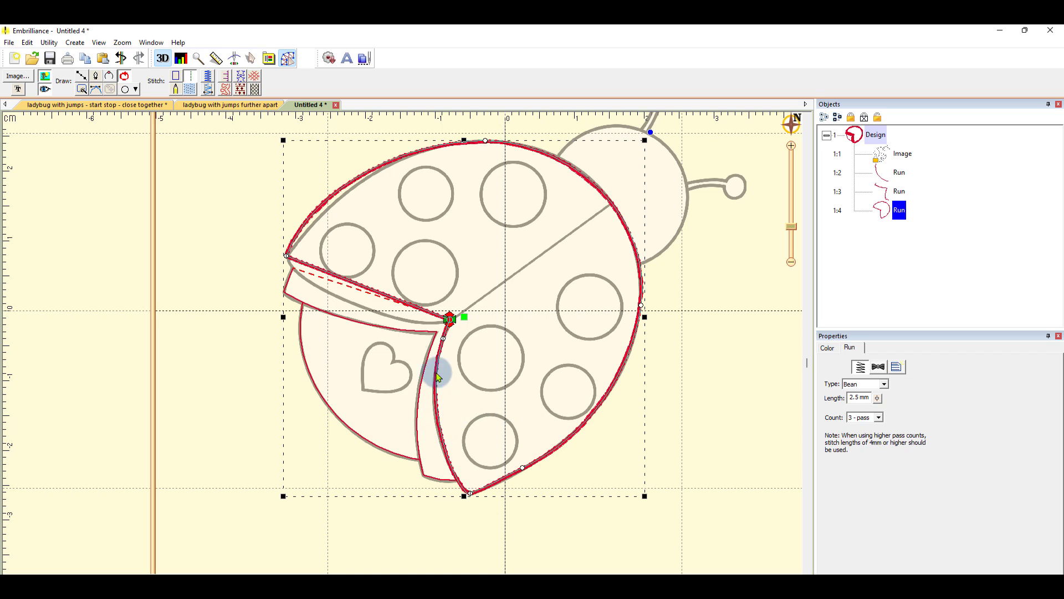
{"action": "left_click_drag", "start_coordinate": [371, 294], "coordinate": [359, 304]}
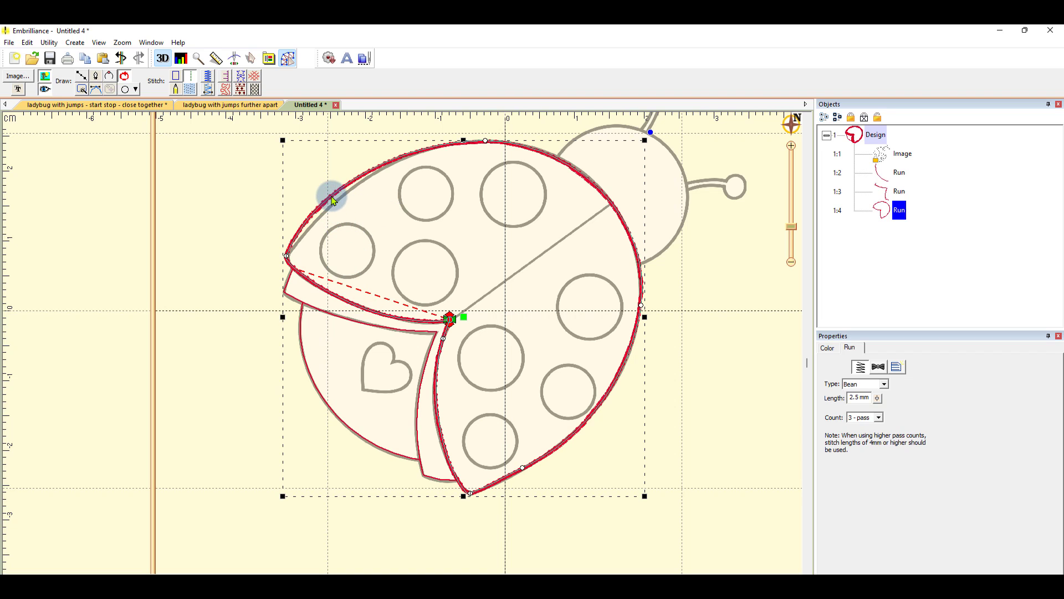
{"action": "left_click_drag", "start_coordinate": [331, 198], "coordinate": [331, 195]}
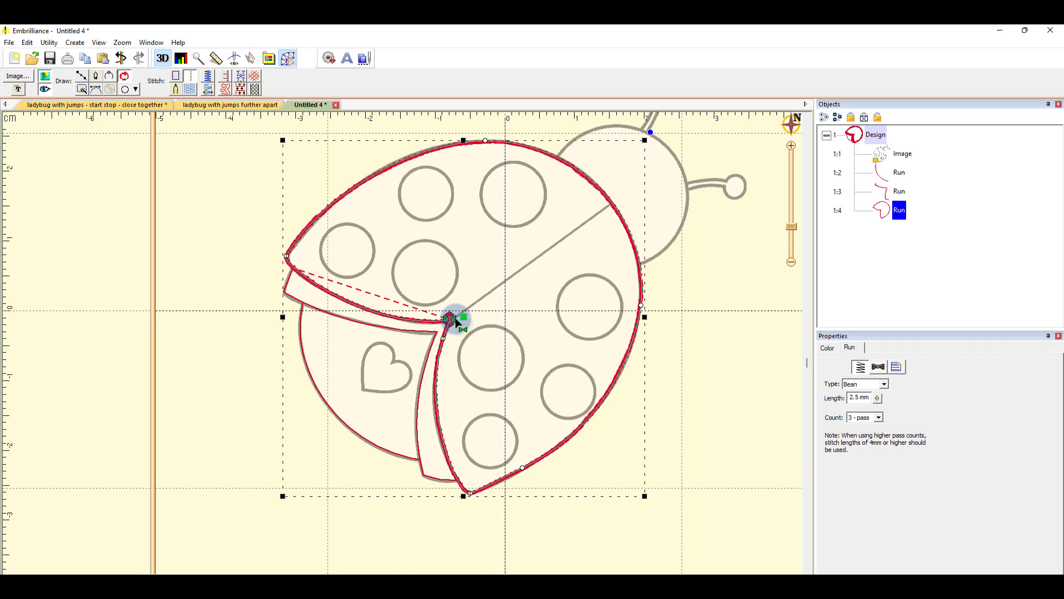
Step: Move the outer wing run's start point from the centre notch to the upper wing tip, near the inner wing run's end
{"action": "left_click_drag", "start_coordinate": [454, 318], "coordinate": [425, 324]}
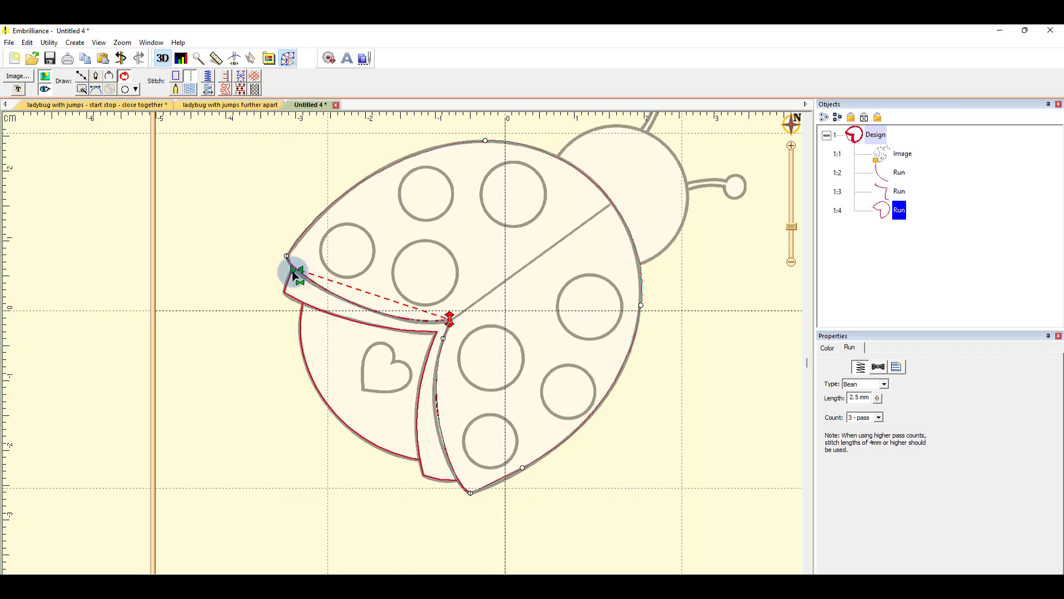
{"action": "left_click_drag", "start_coordinate": [287, 262], "coordinate": [288, 264]}
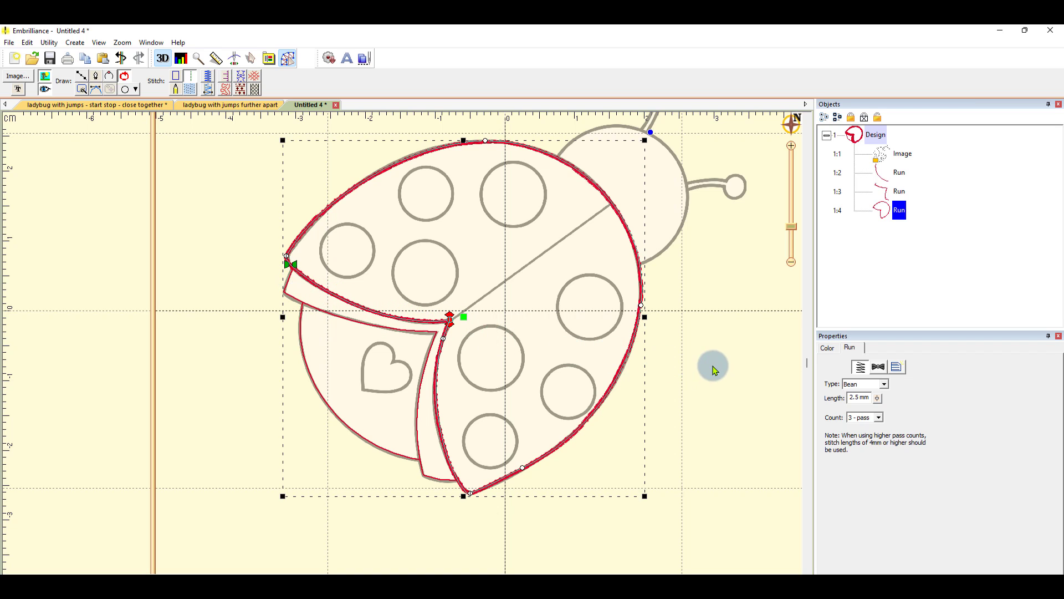
{"action": "left_click", "coordinate": [729, 366]}
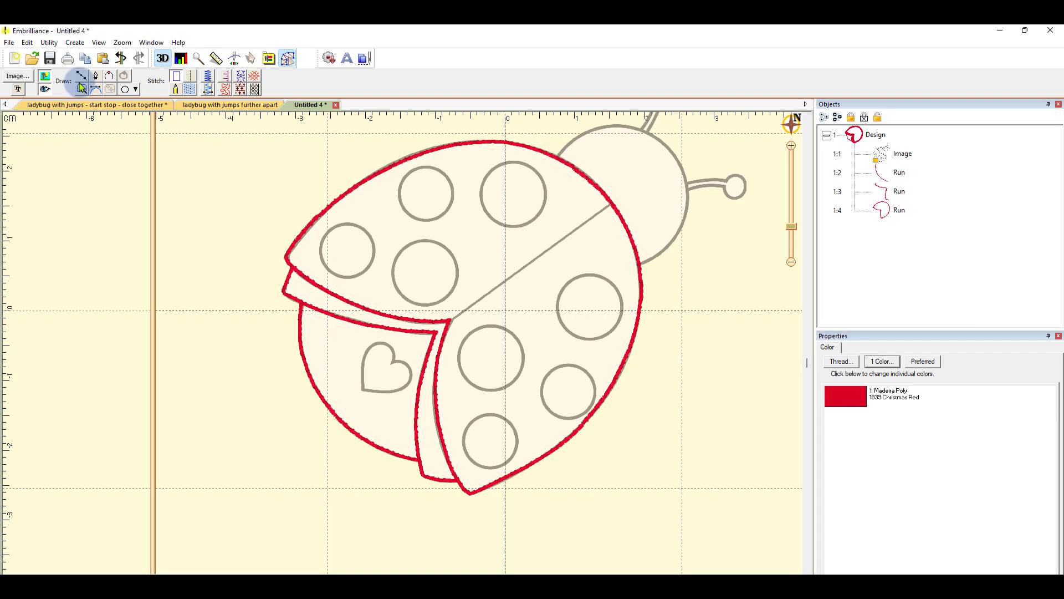
Step: Play the design with the outer wing run through in the Stitch Simulator to check the sewing path
{"action": "left_click", "coordinate": [234, 59]}
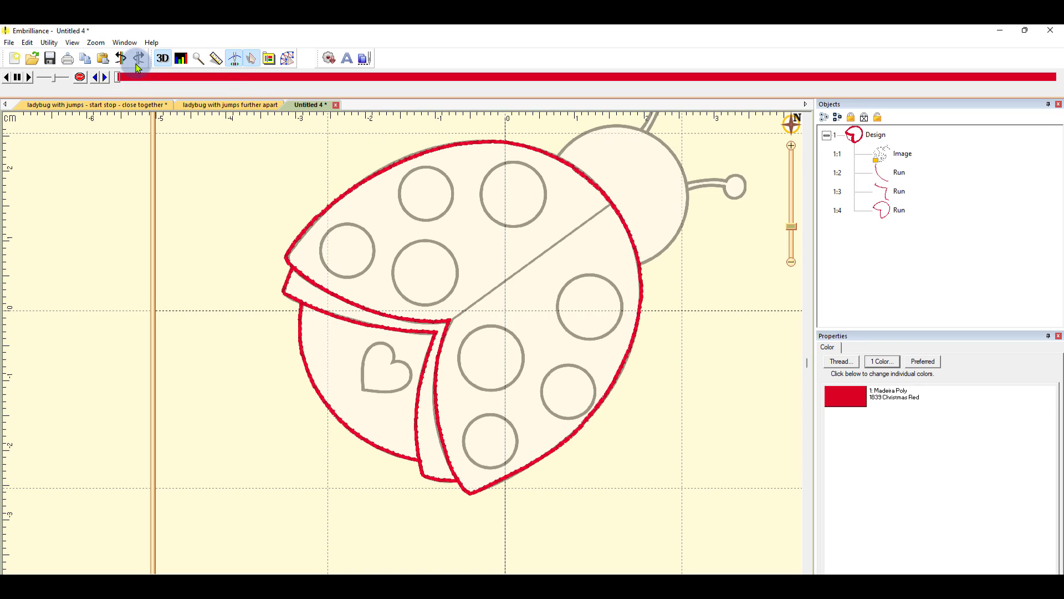
{"action": "mouse_move", "coordinate": [118, 79]}
{"action": "left_mouse_down"}
{"action": "mouse_move", "coordinate": [680, 78]}
{"action": "mouse_move", "coordinate": [978, 101]}
{"action": "mouse_move", "coordinate": [1060, 90]}
{"action": "mouse_move", "coordinate": [882, 107]}
{"action": "mouse_move", "coordinate": [931, 94]}
{"action": "mouse_move", "coordinate": [1052, 100]}
{"action": "left_mouse_up"}
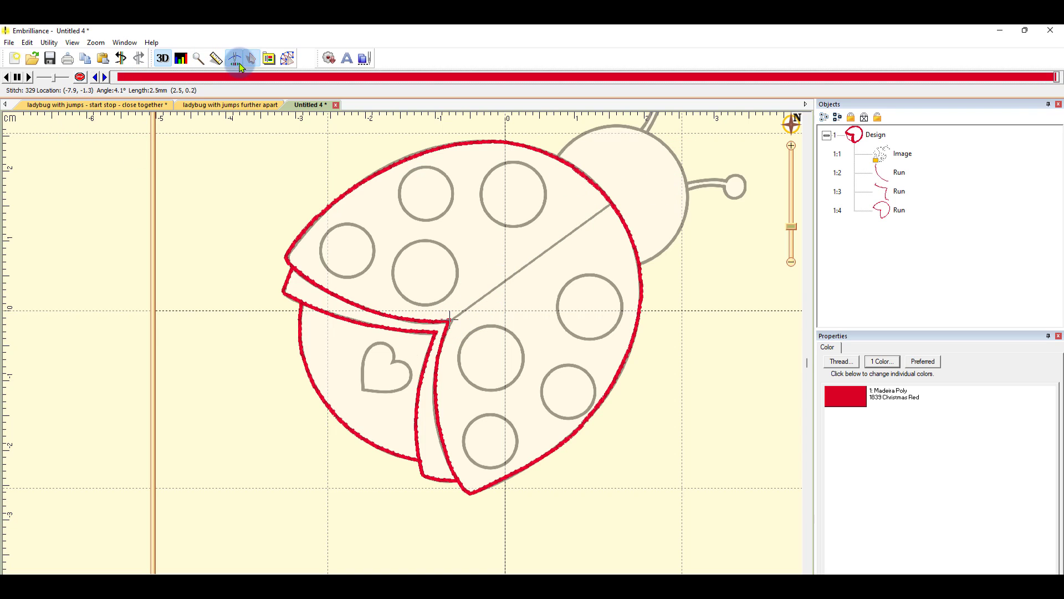
Step: Draw a straight centre line from the wing notch to the wing edge at the head and convert it to a Run stitch
{"action": "left_click", "coordinate": [287, 58]}
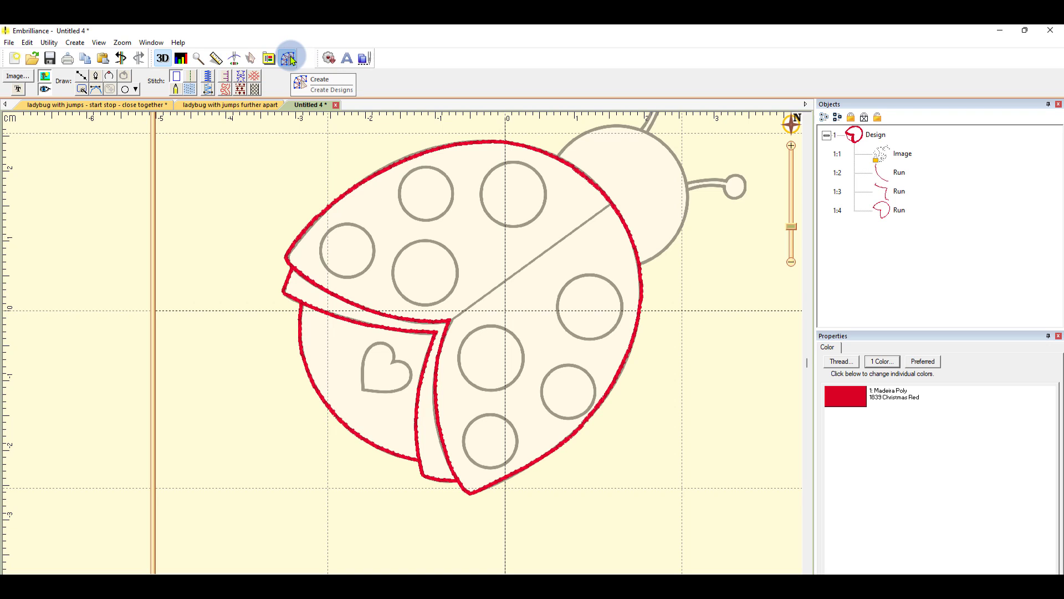
{"action": "left_click", "coordinate": [82, 78]}
{"action": "left_click", "coordinate": [455, 324]}
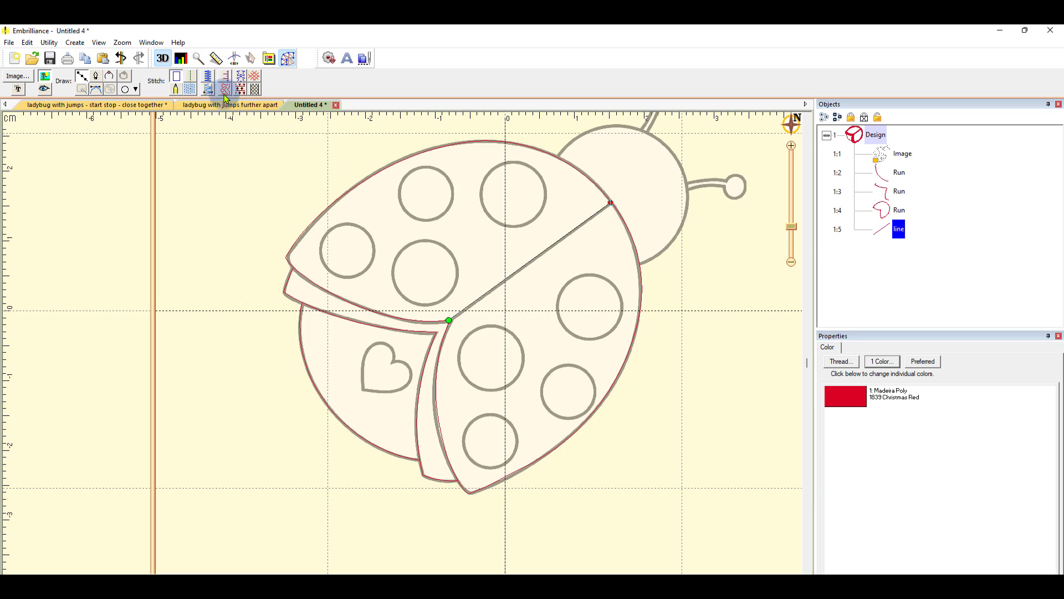
{"action": "double_click", "coordinate": [612, 203]}
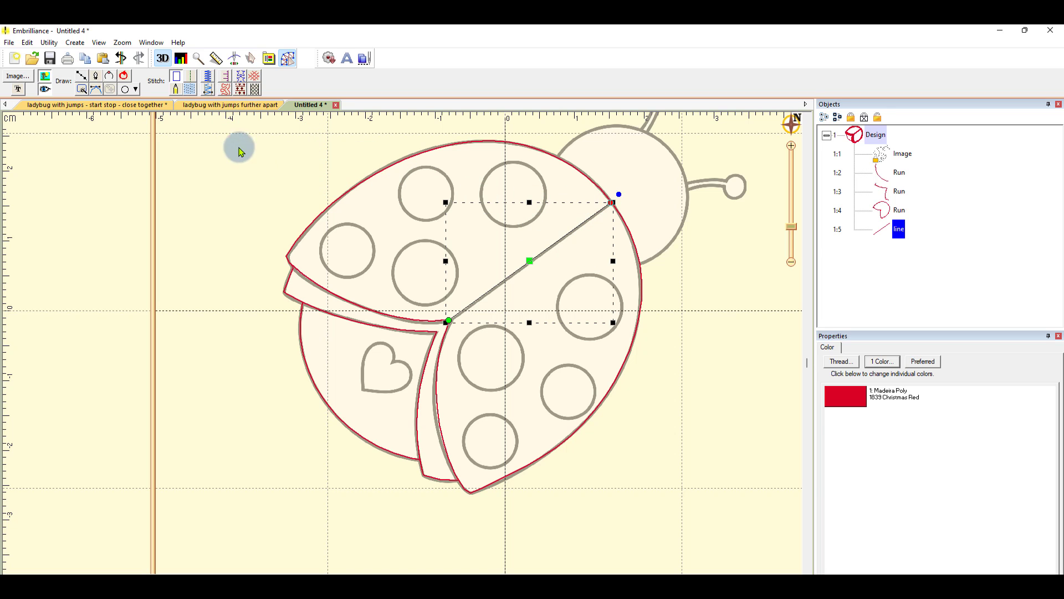
{"action": "left_click", "coordinate": [192, 82]}
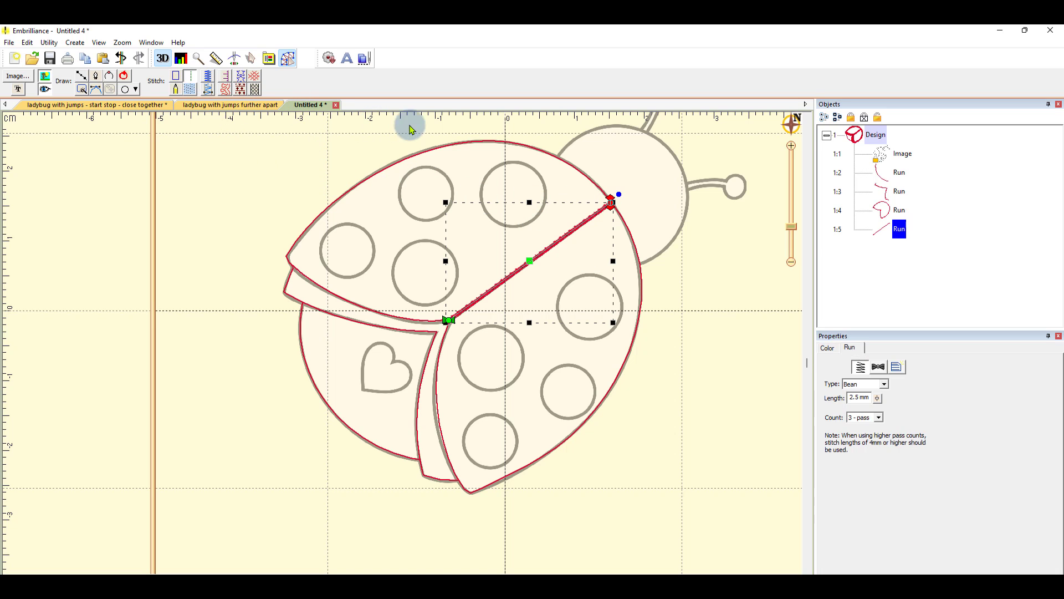
{"action": "left_click", "coordinate": [761, 302]}
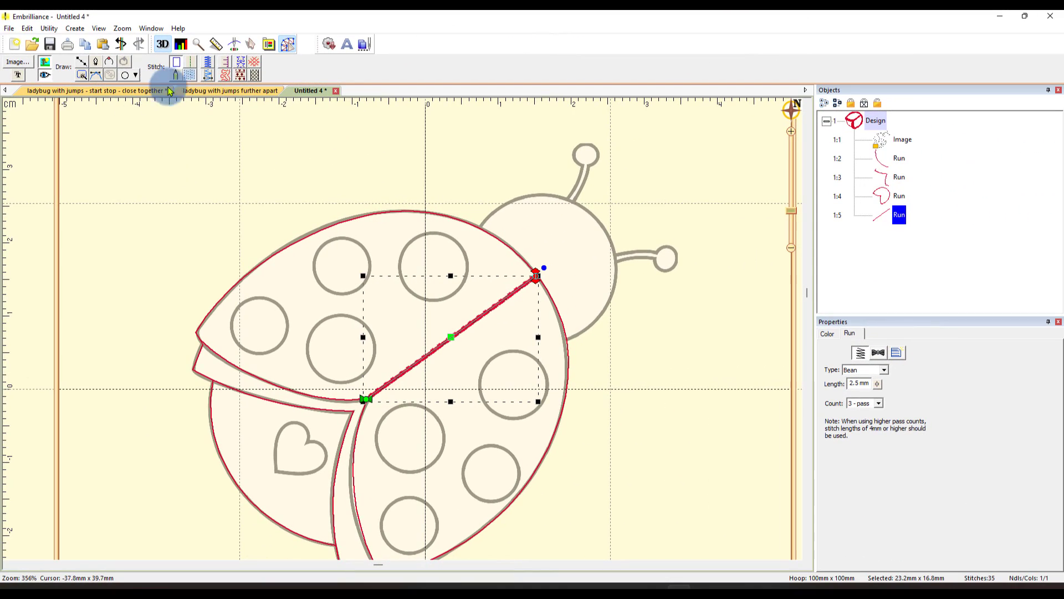
Step: Trace a three-point line along the wing edge from the centre line's head end to the upper corner where head meets wing
{"action": "left_click", "coordinate": [82, 63]}
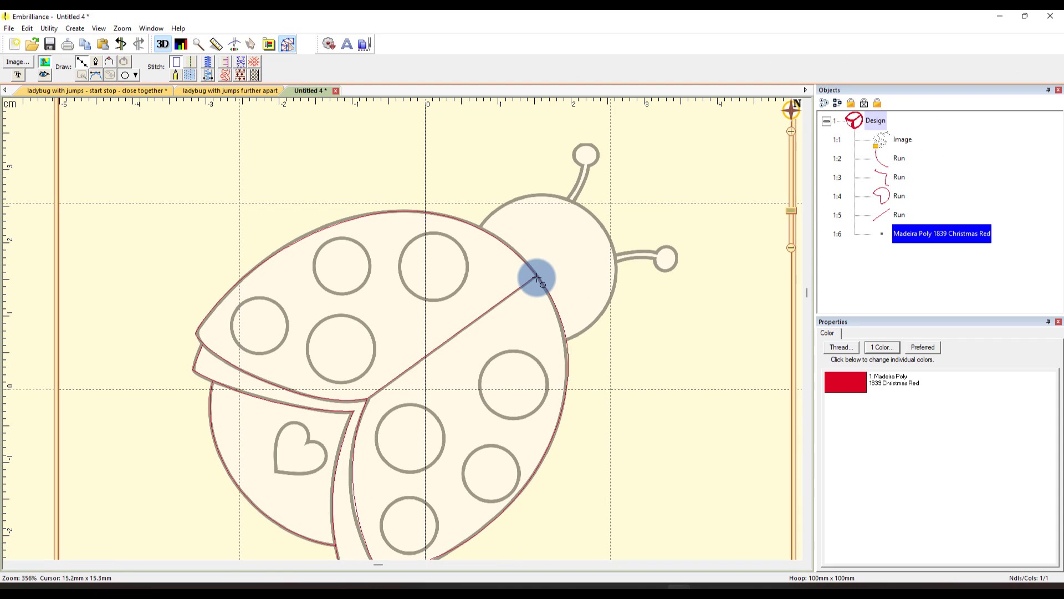
{"action": "left_click", "coordinate": [536, 277]}
{"action": "left_click", "coordinate": [511, 246]}
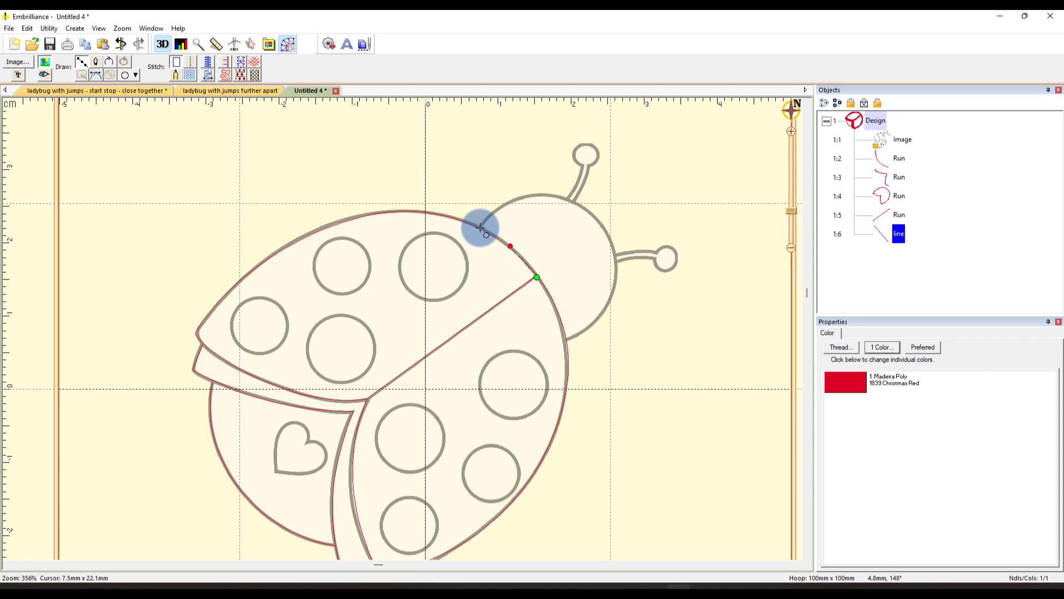
{"action": "double_click", "coordinate": [480, 227]}
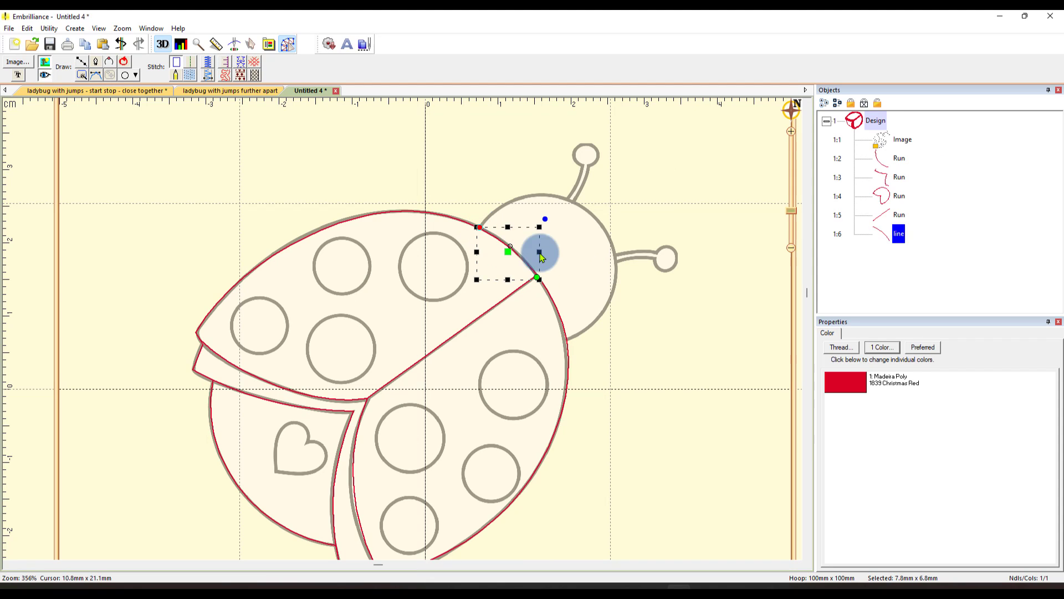
Step: Convert the short wing-edge line to a Run stitch and set its type to Single
{"action": "left_click", "coordinate": [191, 66]}
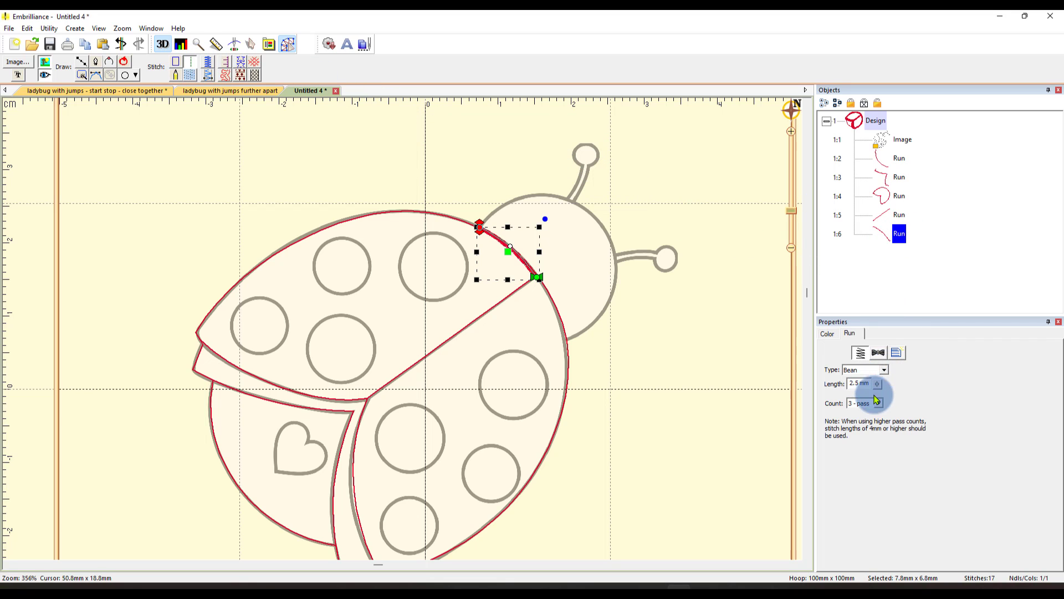
{"action": "left_click", "coordinate": [886, 372]}
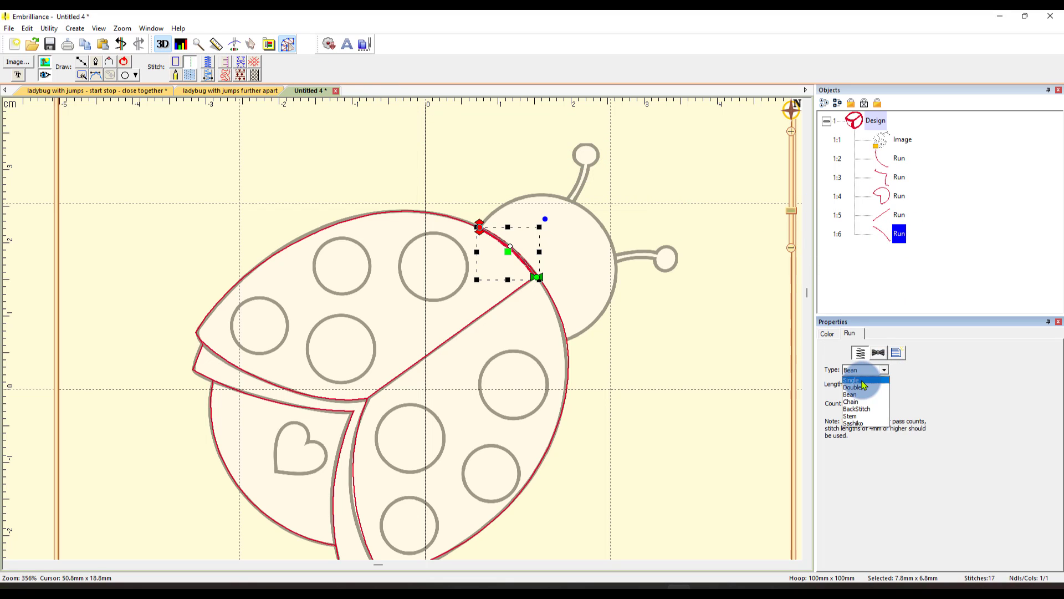
{"action": "left_click", "coordinate": [865, 379]}
{"action": "left_click", "coordinate": [701, 335]}
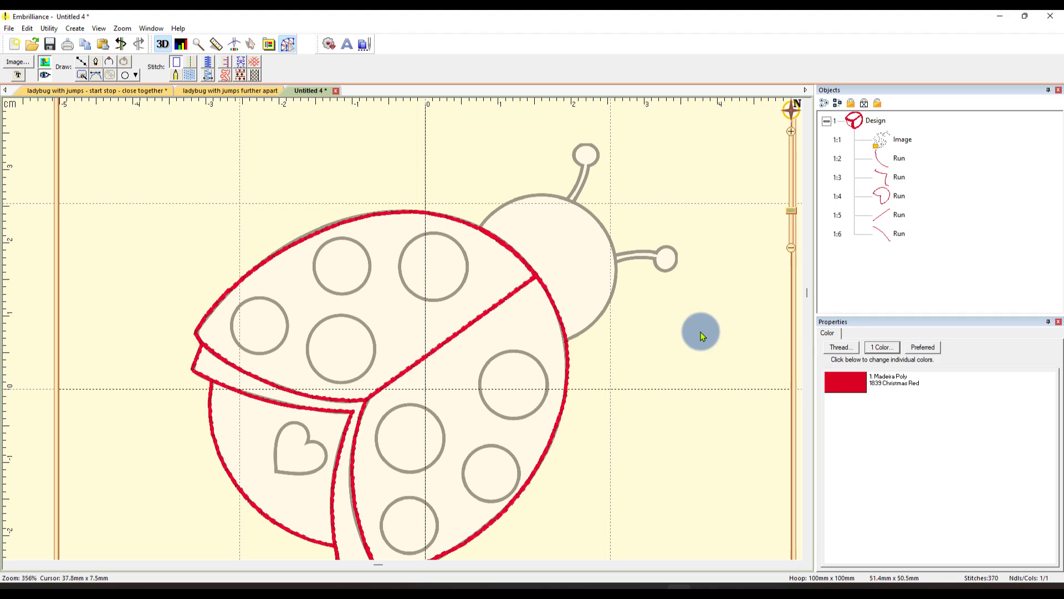
Step: Start a line at the head's upper corner on the wing and trace the head curve and all around the upper antenna
{"action": "left_click", "coordinate": [82, 62]}
{"action": "left_click", "coordinate": [480, 227]}
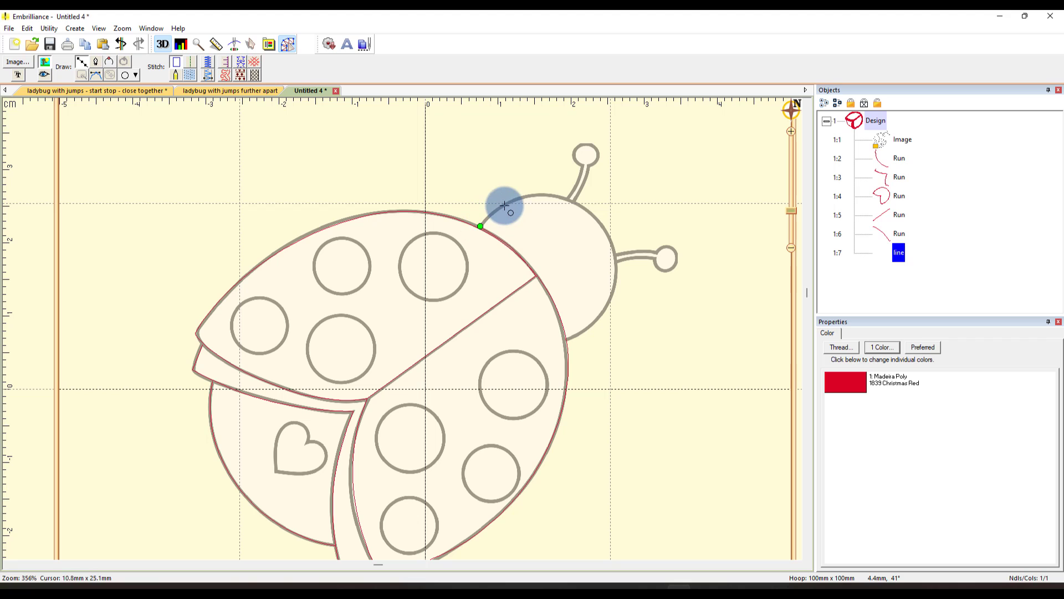
{"action": "left_click", "coordinate": [530, 194]}
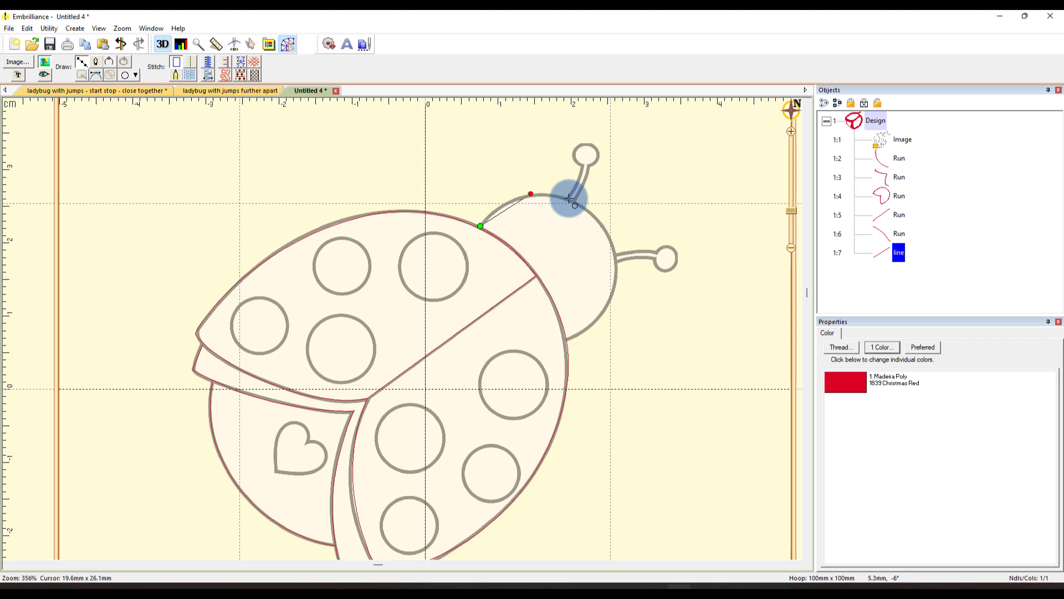
{"action": "left_click", "coordinate": [569, 197]}
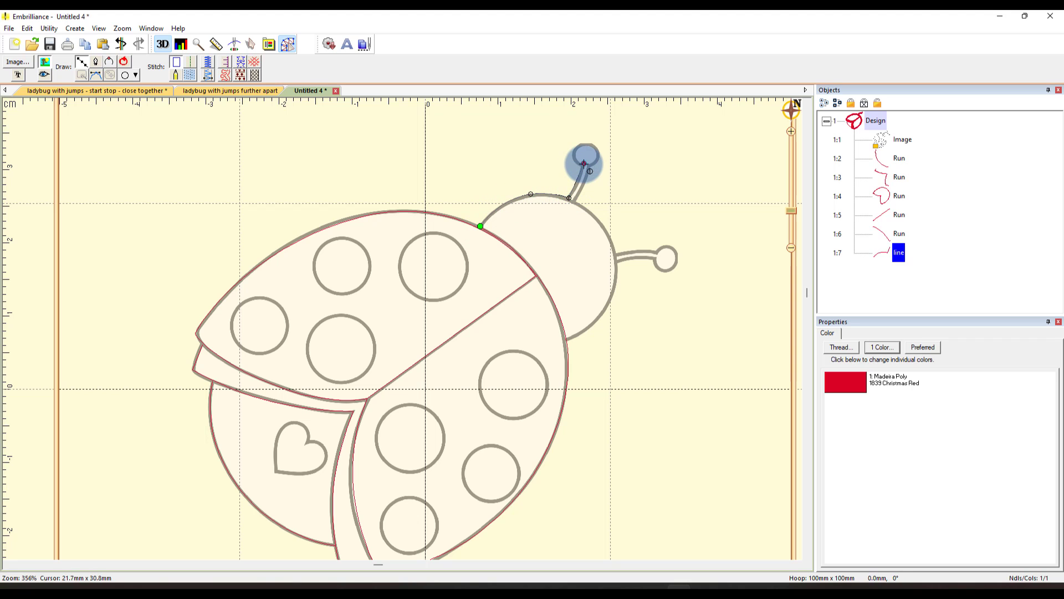
{"action": "left_click", "coordinate": [575, 152]}
{"action": "left_click", "coordinate": [586, 142]}
{"action": "left_click", "coordinate": [601, 157]}
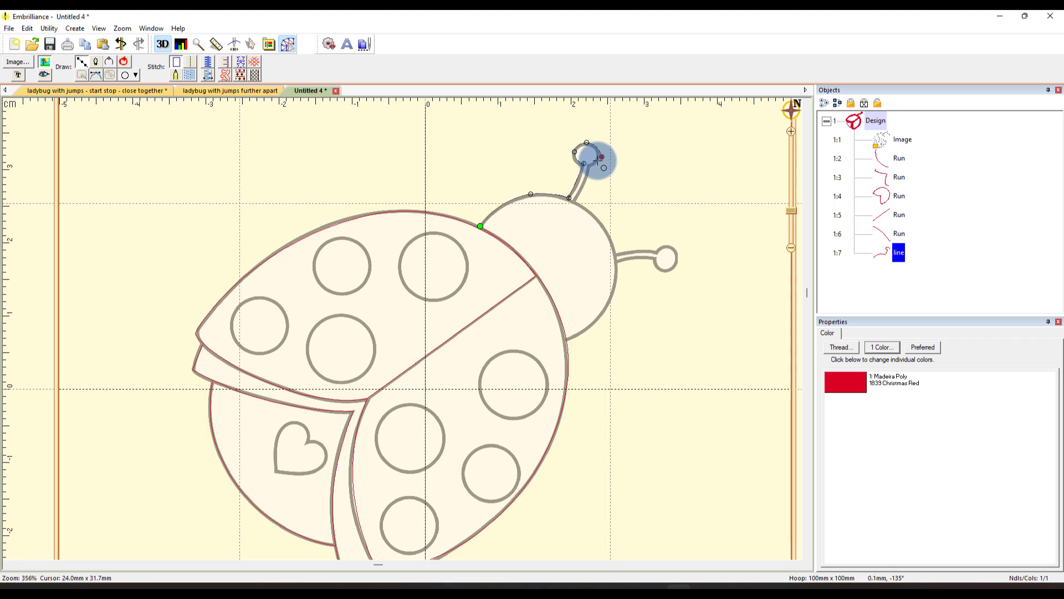
{"action": "left_click", "coordinate": [589, 164]}
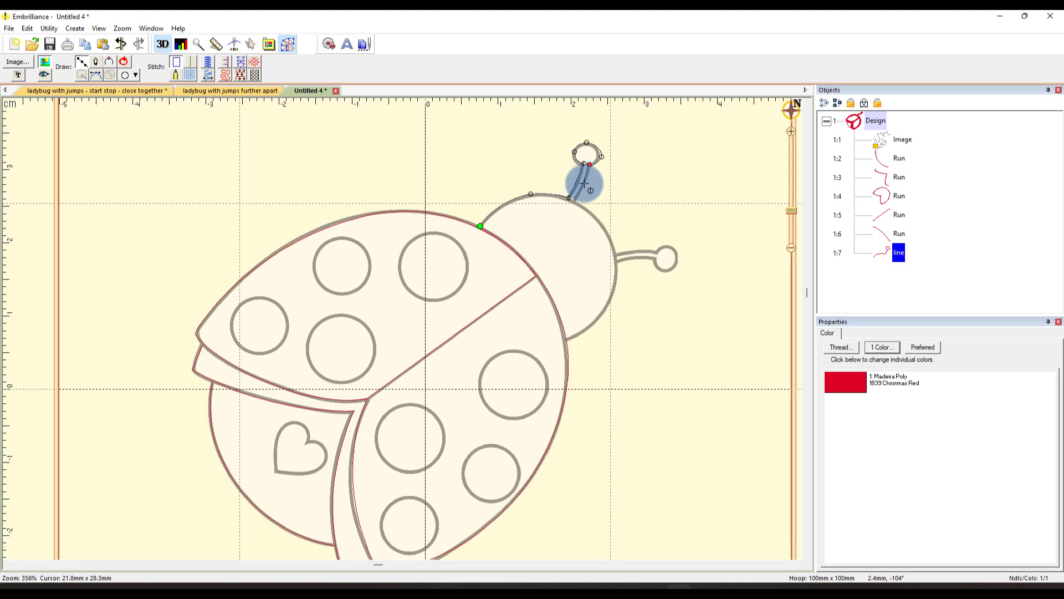
{"action": "left_click", "coordinate": [573, 201]}
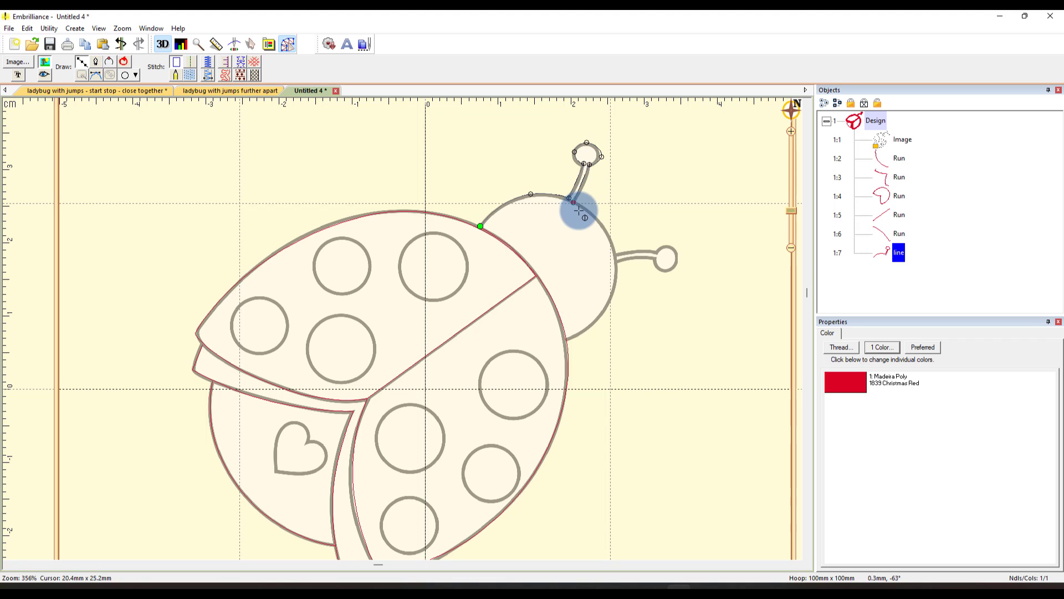
Step: Continue the head line across to the second antenna and trace around its stem and round tip back to the head
{"action": "left_click", "coordinate": [615, 253]}
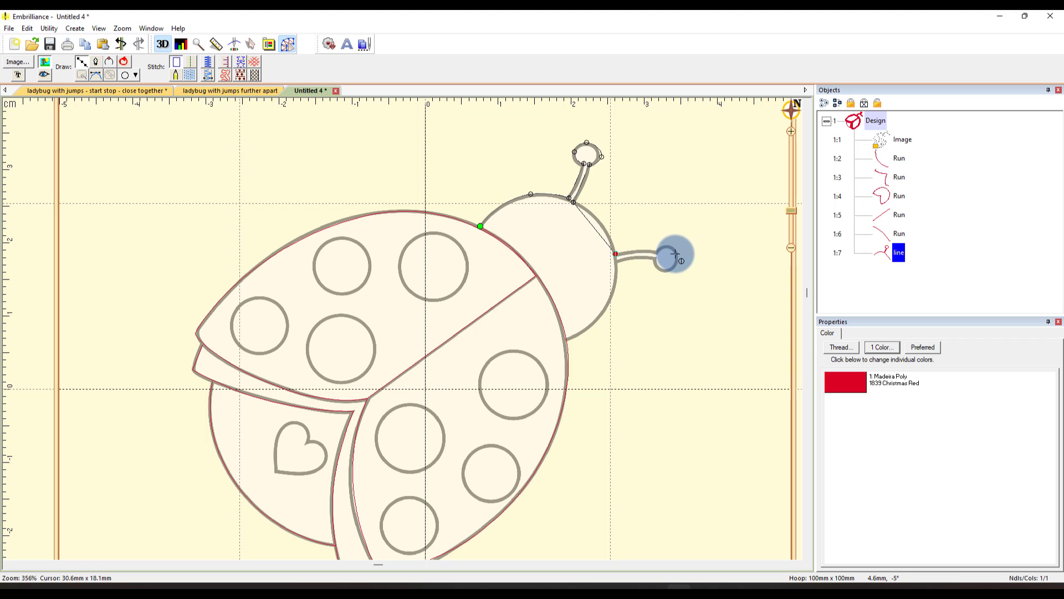
{"action": "left_click", "coordinate": [676, 257]}
{"action": "left_click", "coordinate": [666, 272]}
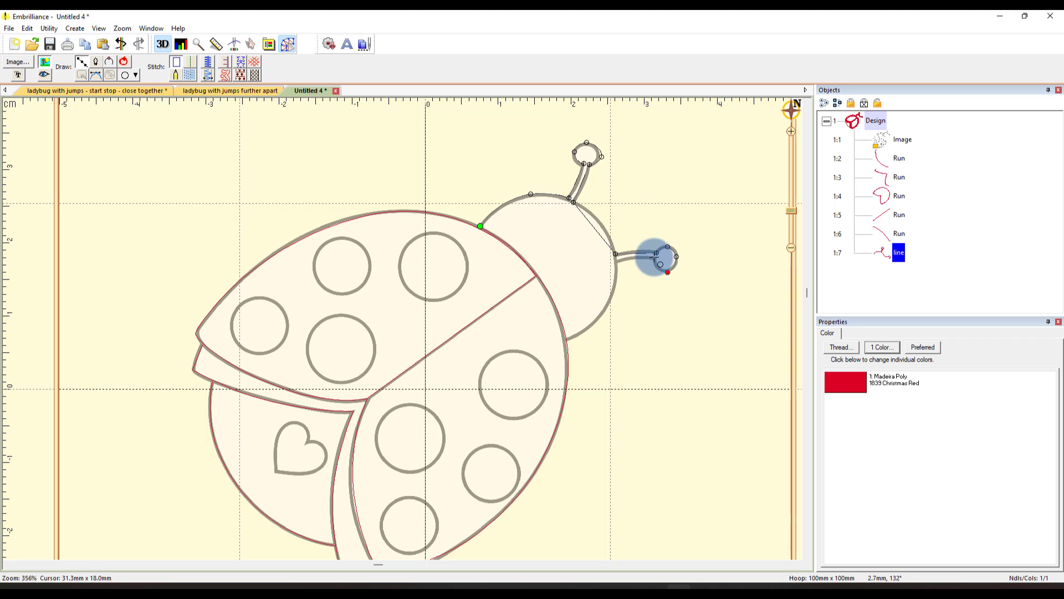
{"action": "left_click", "coordinate": [654, 255]}
{"action": "left_click", "coordinate": [617, 258]}
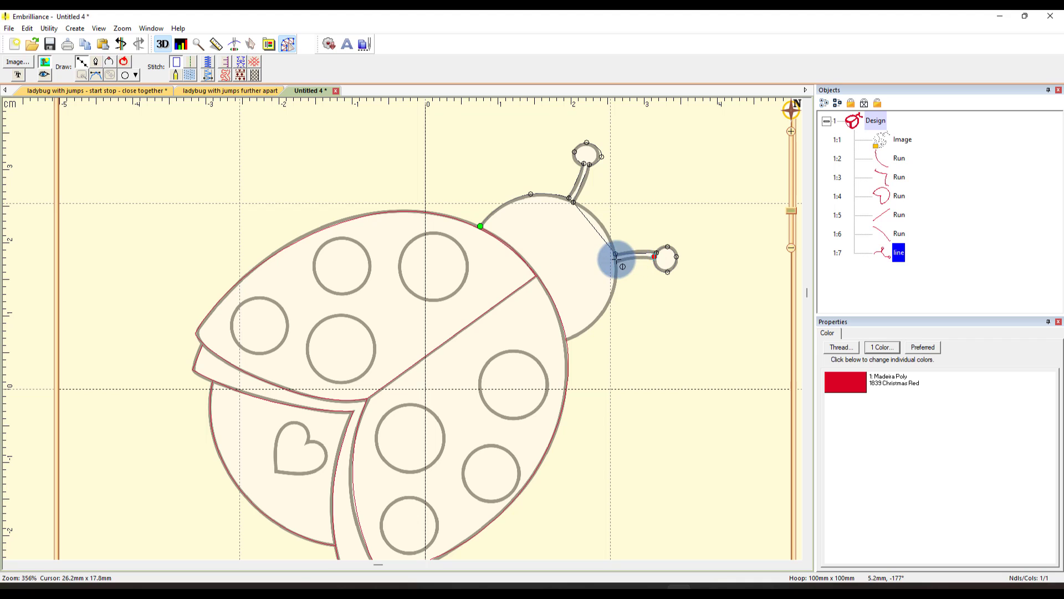
Step: Trace the rest of the head's lower curve down to the wing edge and finish the open line there
{"action": "left_click", "coordinate": [617, 278]}
{"action": "left_click", "coordinate": [608, 304]}
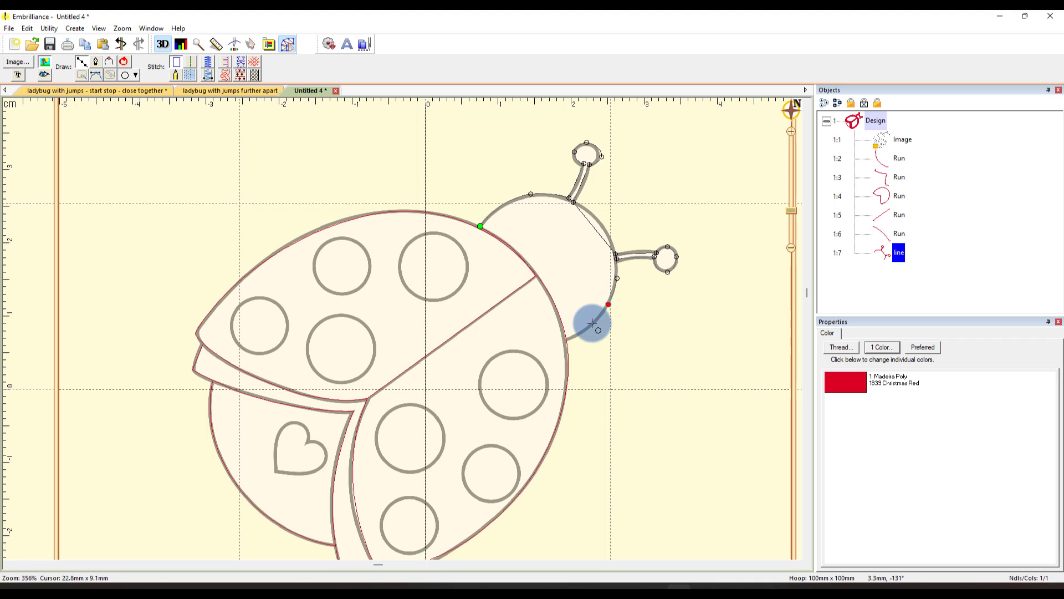
{"action": "left_click", "coordinate": [592, 323]}
{"action": "left_click", "coordinate": [576, 334]}
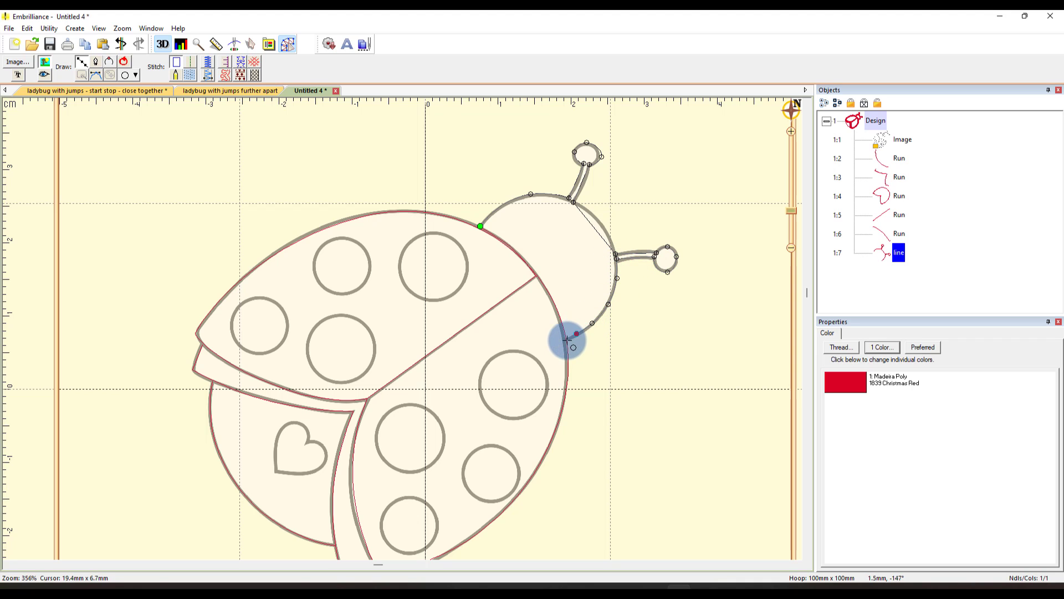
{"action": "double_click", "coordinate": [566, 339]}
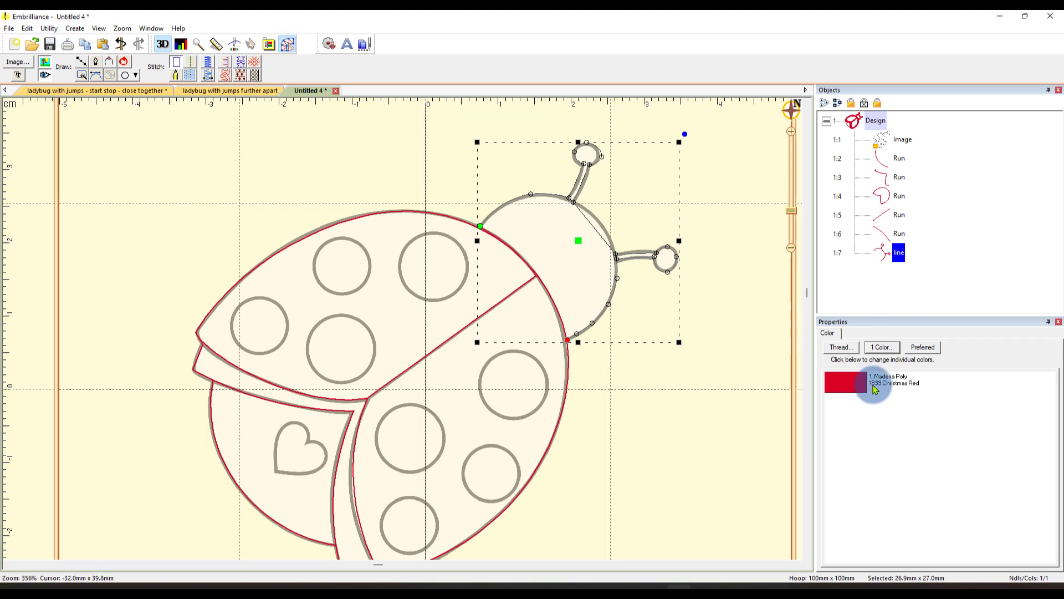
Step: Convert the head and antennae line to a Run stitch and set its type to Bean
{"action": "left_click", "coordinate": [191, 64]}
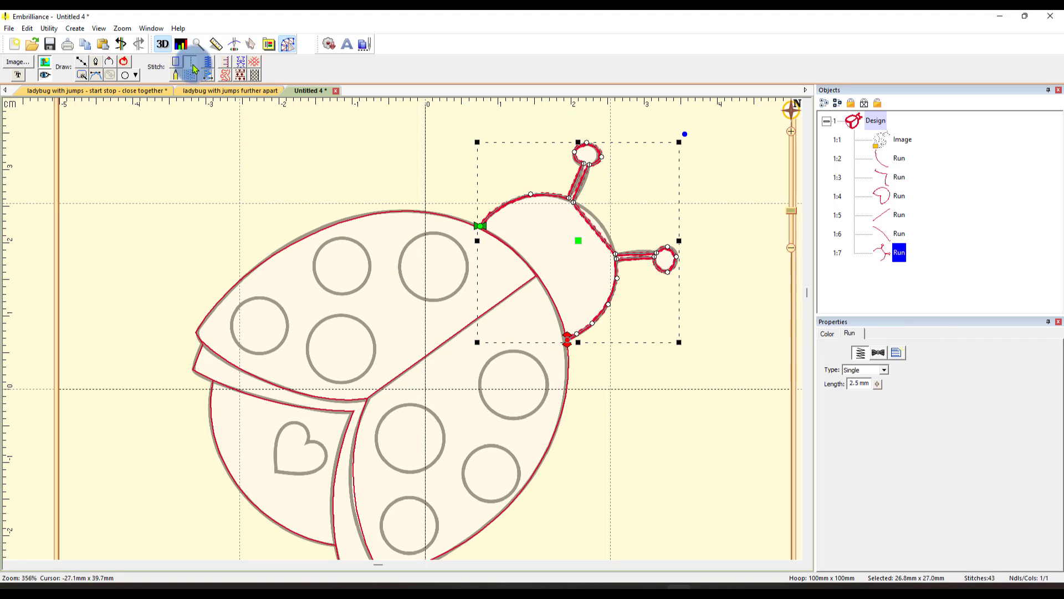
{"action": "left_click", "coordinate": [884, 370]}
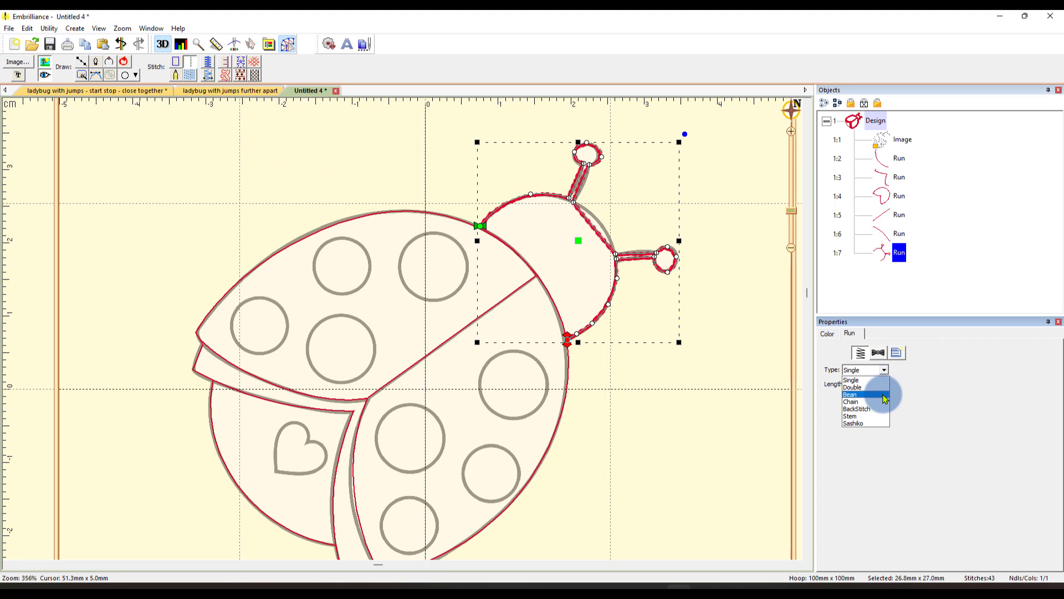
{"action": "left_click", "coordinate": [881, 394]}
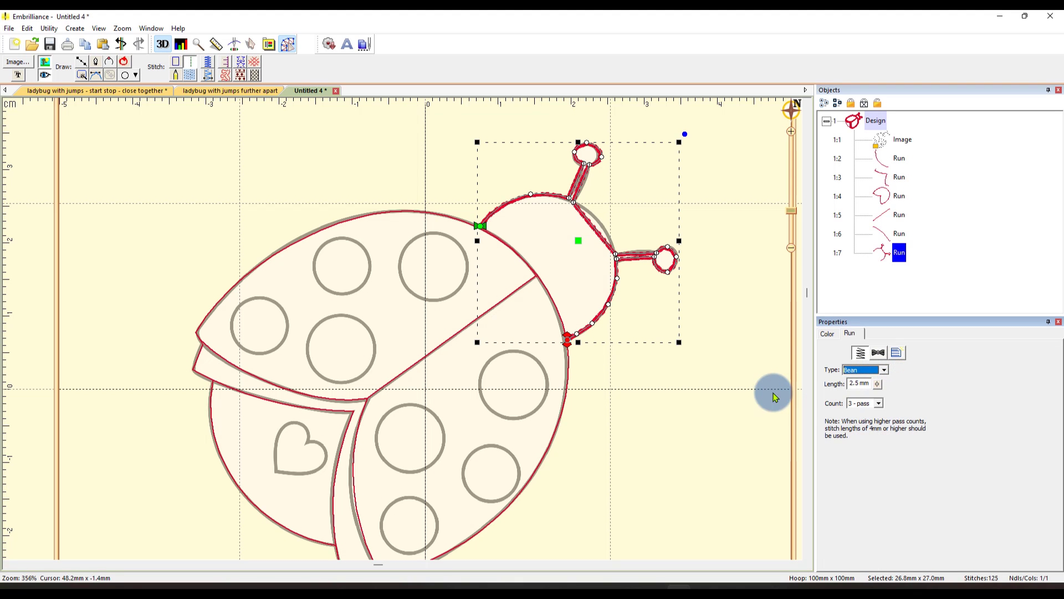
Step: Bend the straight segment between the two antennae outward to follow the template's head curve
{"action": "left_click", "coordinate": [698, 299]}
{"action": "left_click", "coordinate": [594, 233]}
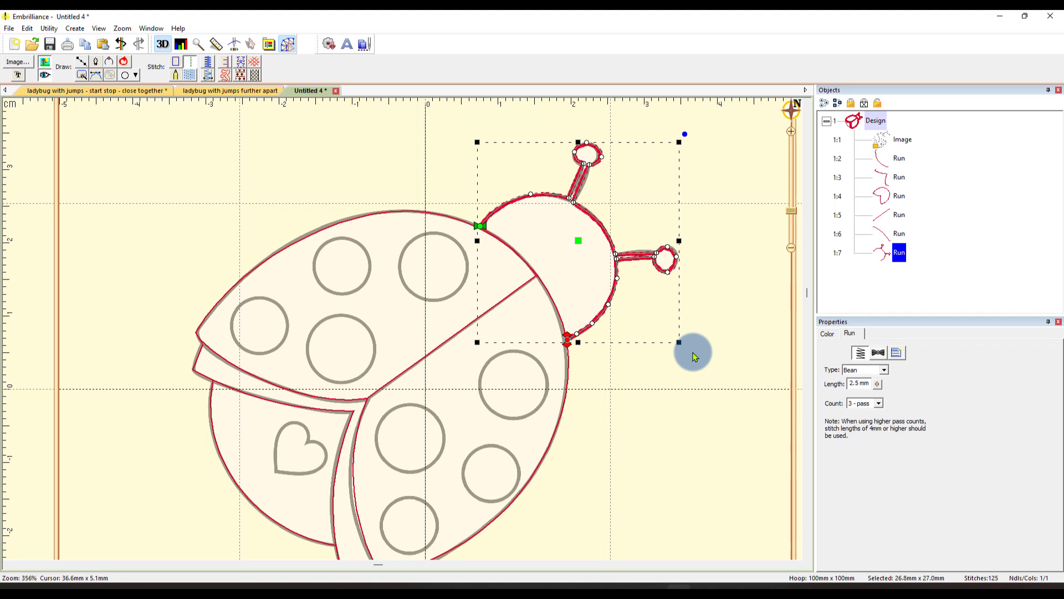
{"action": "left_click", "coordinate": [687, 416]}
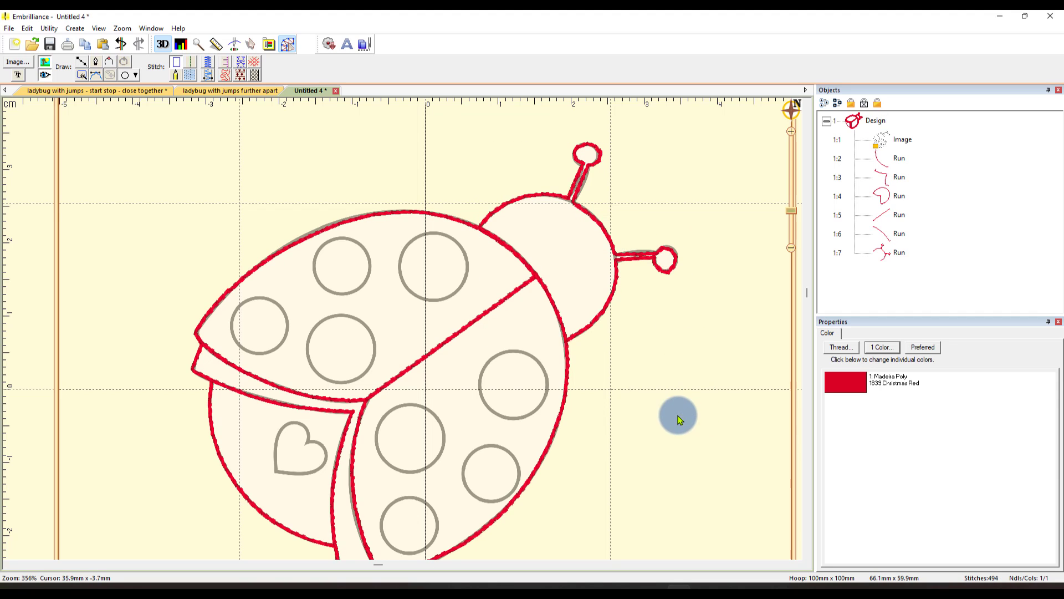
Step: Play the centre line, short wing-edge run and head run in the Stitch Simulator to check their sewing path
{"action": "left_click", "coordinate": [233, 46]}
{"action": "left_click_drag", "start_coordinate": [193, 69], "coordinate": [805, 63]}
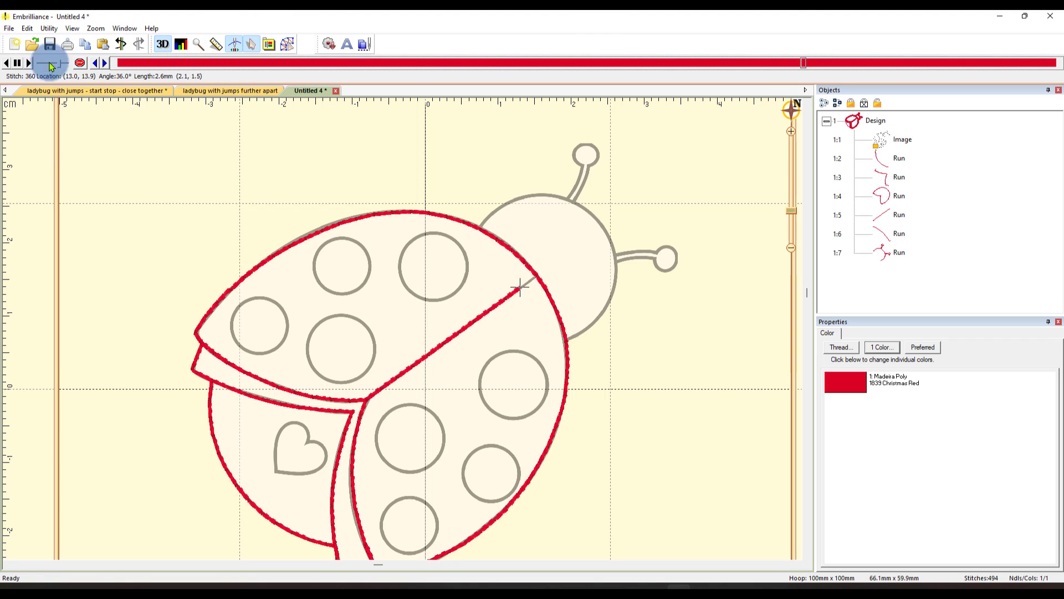
{"action": "left_click", "coordinate": [30, 65]}
{"action": "left_click", "coordinate": [61, 64]}
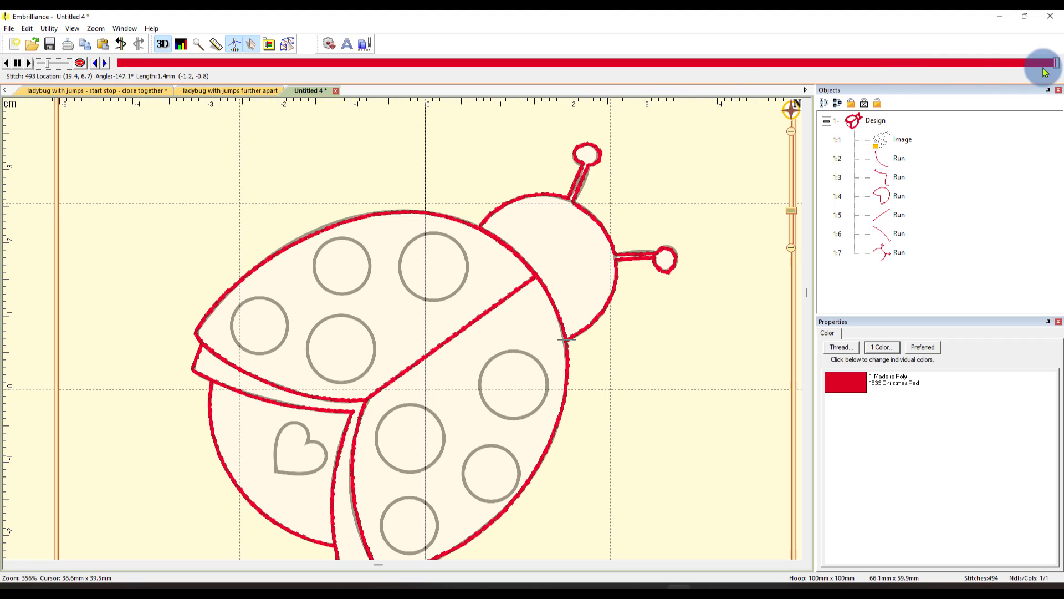
{"action": "left_click_drag", "start_coordinate": [1055, 67], "coordinate": [724, 88]}
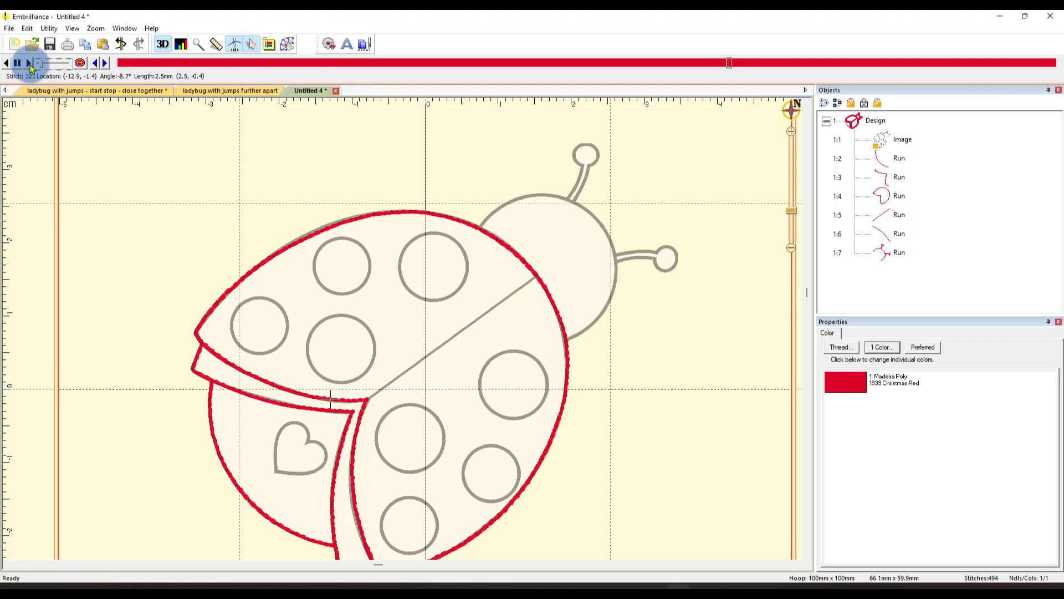
{"action": "left_click", "coordinate": [29, 64]}
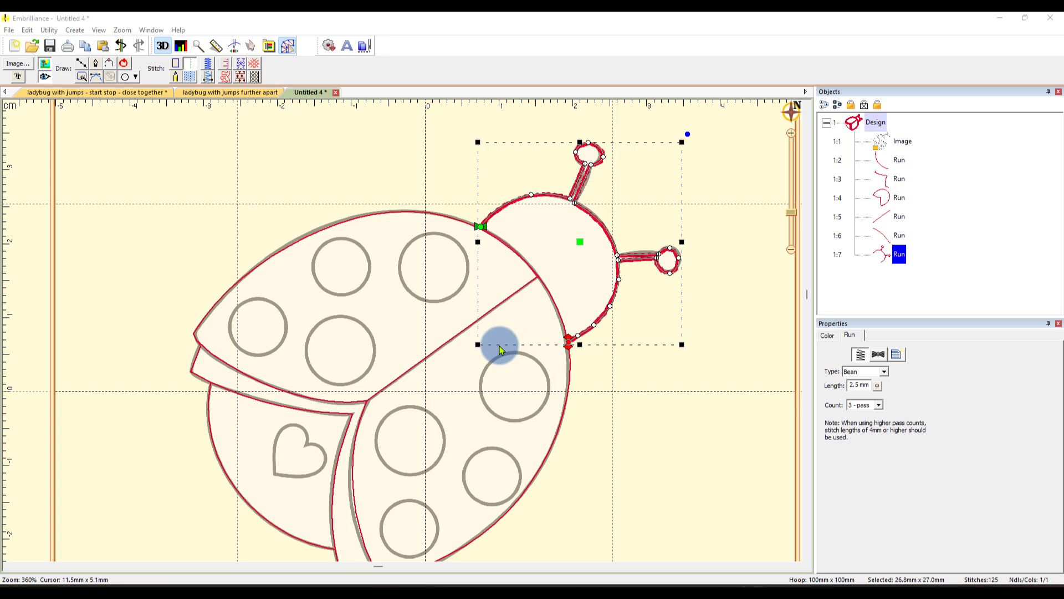
Step: Draw a circle about 8.8 mm across over the large spot nearest the head on the lower wing
{"action": "left_click", "coordinate": [136, 79]}
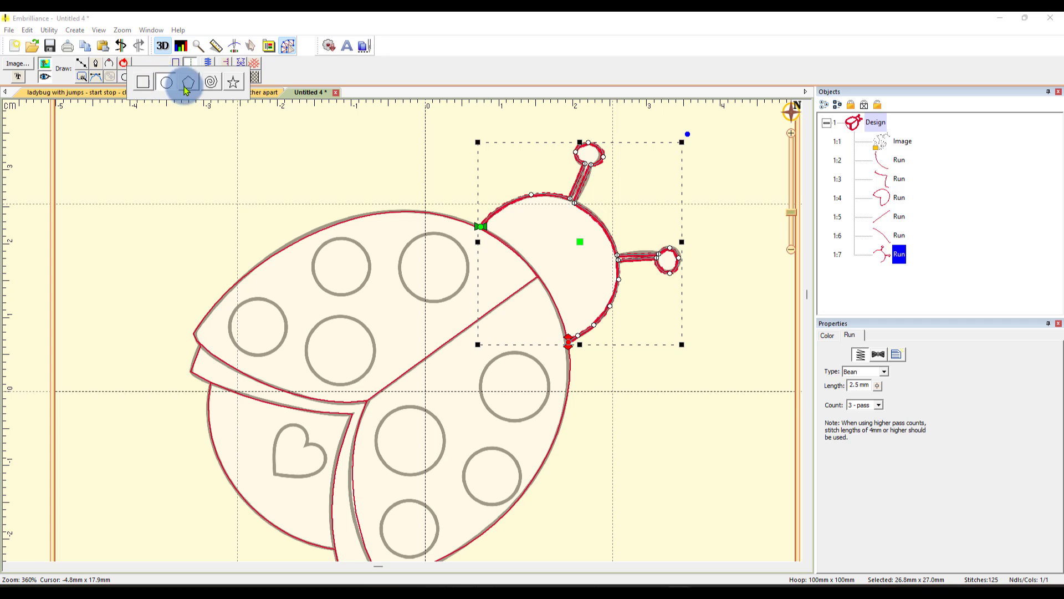
{"action": "left_click", "coordinate": [167, 82]}
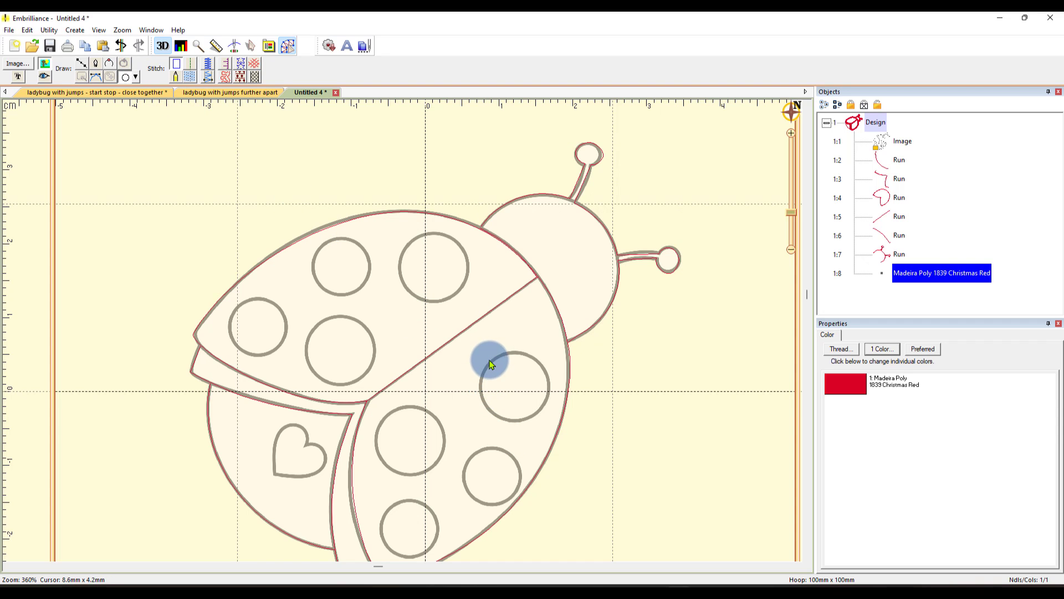
{"action": "left_click_drag", "start_coordinate": [490, 364], "coordinate": [557, 427]}
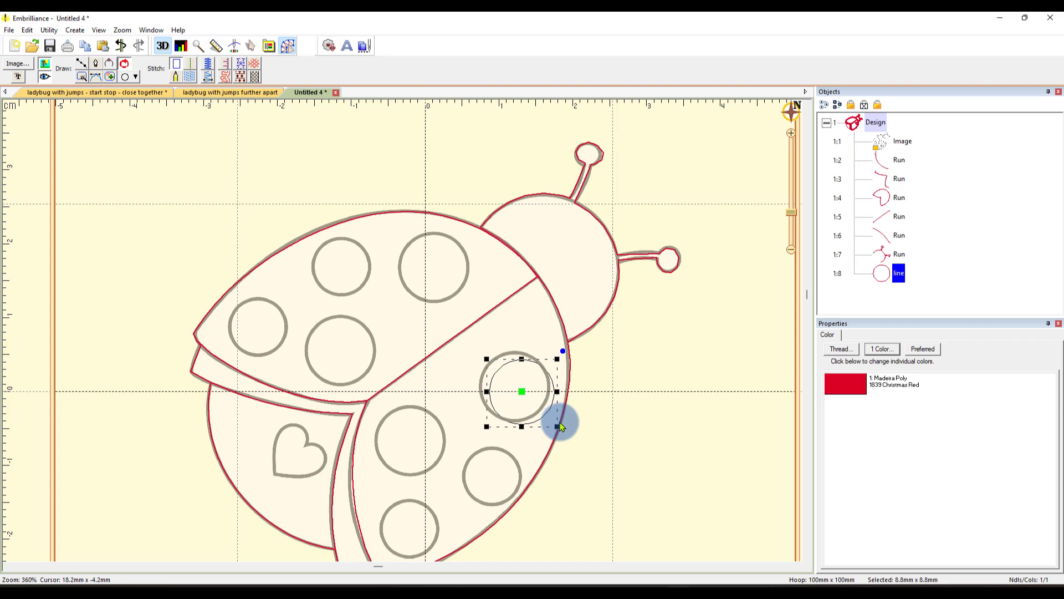
Step: Align the circle with the large spot nearest the head and convert it to a run stitch ending at its lower edge
{"action": "left_click_drag", "start_coordinate": [522, 394], "coordinate": [515, 387]}
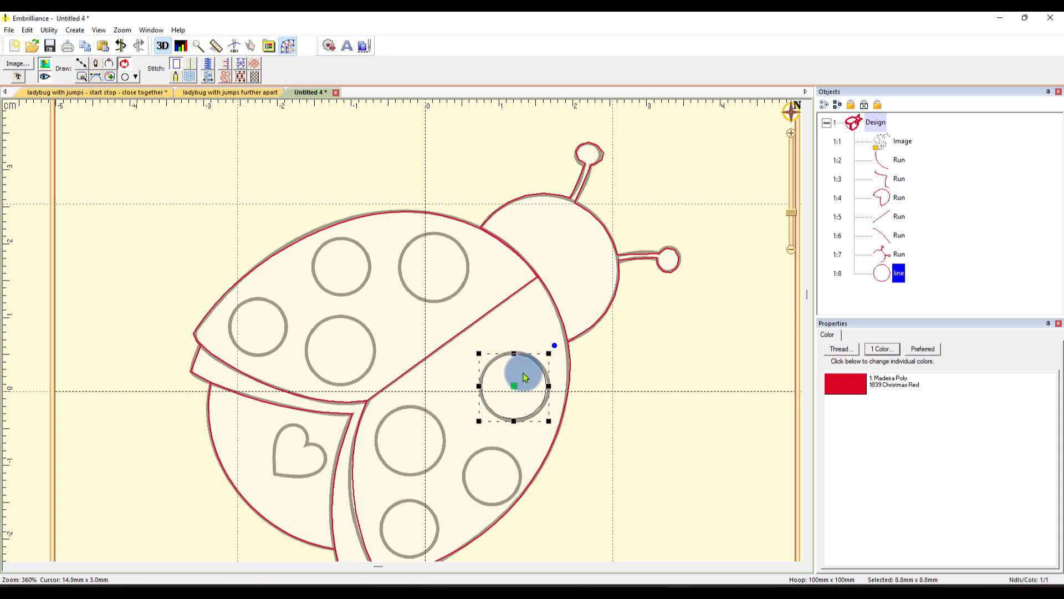
{"action": "left_click", "coordinate": [193, 67]}
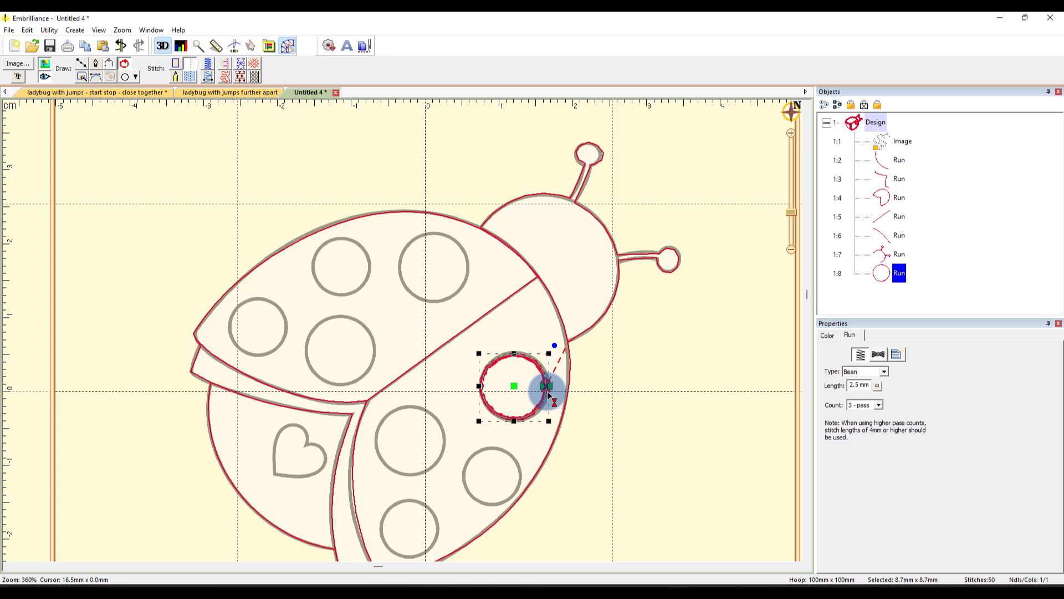
{"action": "mouse_move", "coordinate": [547, 393]}
{"action": "left_mouse_down"}
{"action": "mouse_move", "coordinate": [538, 420]}
{"action": "mouse_move", "coordinate": [506, 426]}
{"action": "left_mouse_up"}
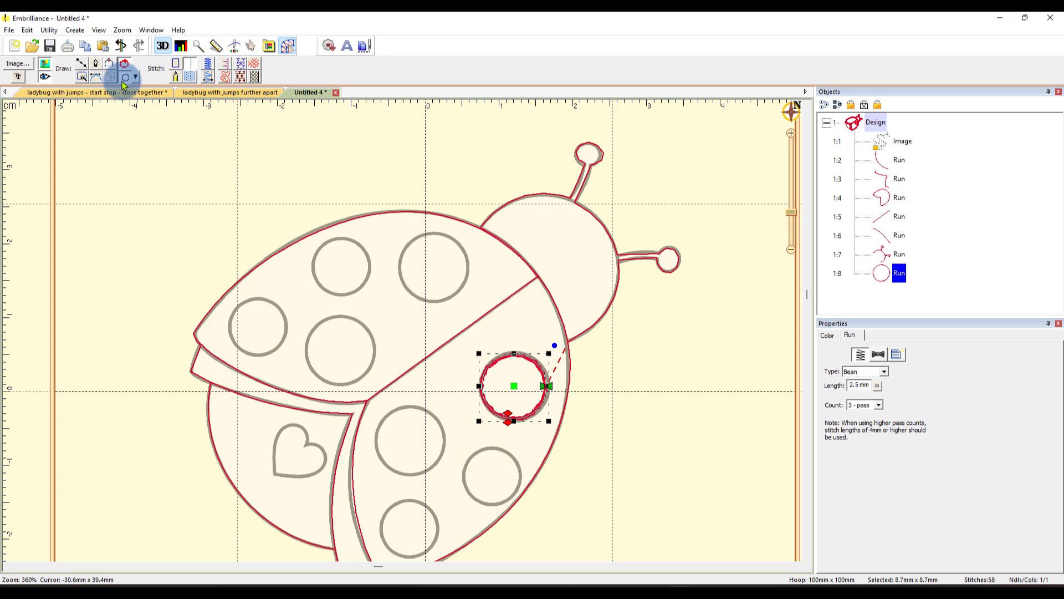
Step: Draw a run-stitch circle about 7.4 mm across over the small spot by the lower wing's outer edge, ending on the side facing the wing tip
{"action": "left_click", "coordinate": [492, 470]}
{"action": "mouse_move", "coordinate": [480, 468]}
{"action": "left_mouse_down"}
{"action": "mouse_move", "coordinate": [527, 506]}
{"action": "mouse_move", "coordinate": [493, 476]}
{"action": "mouse_move", "coordinate": [517, 467]}
{"action": "mouse_move", "coordinate": [501, 451]}
{"action": "mouse_move", "coordinate": [523, 503]}
{"action": "mouse_move", "coordinate": [527, 491]}
{"action": "mouse_move", "coordinate": [521, 502]}
{"action": "mouse_move", "coordinate": [472, 503]}
{"action": "left_mouse_up"}
{"action": "left_click", "coordinate": [519, 480]}
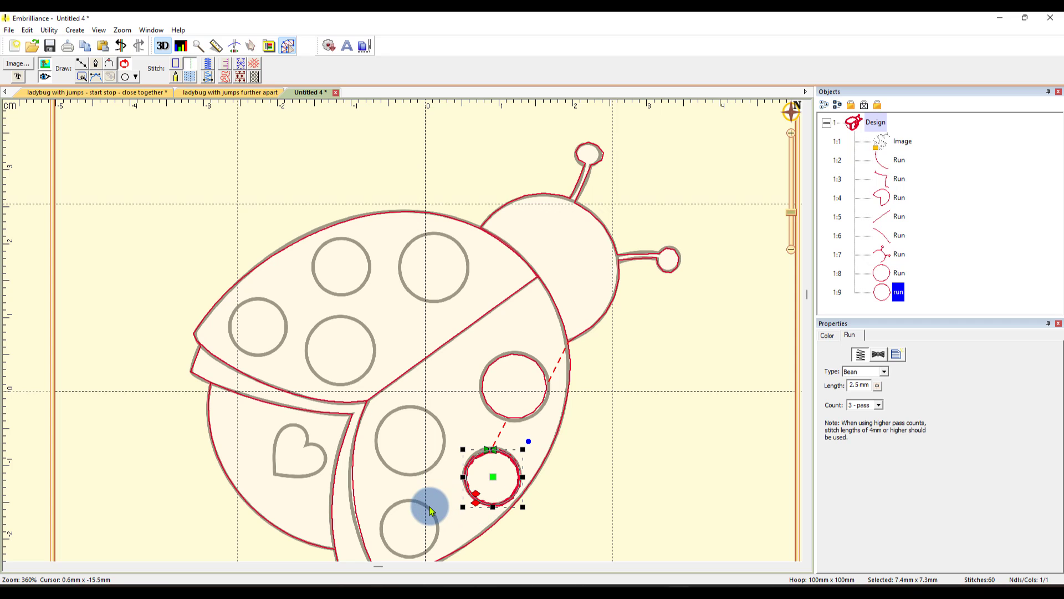
Step: Draw a run-stitch circle about 7 mm across over the small spot nearest the wing tip, with its stop point facing the remaining large spot
{"action": "left_click", "coordinate": [125, 79]}
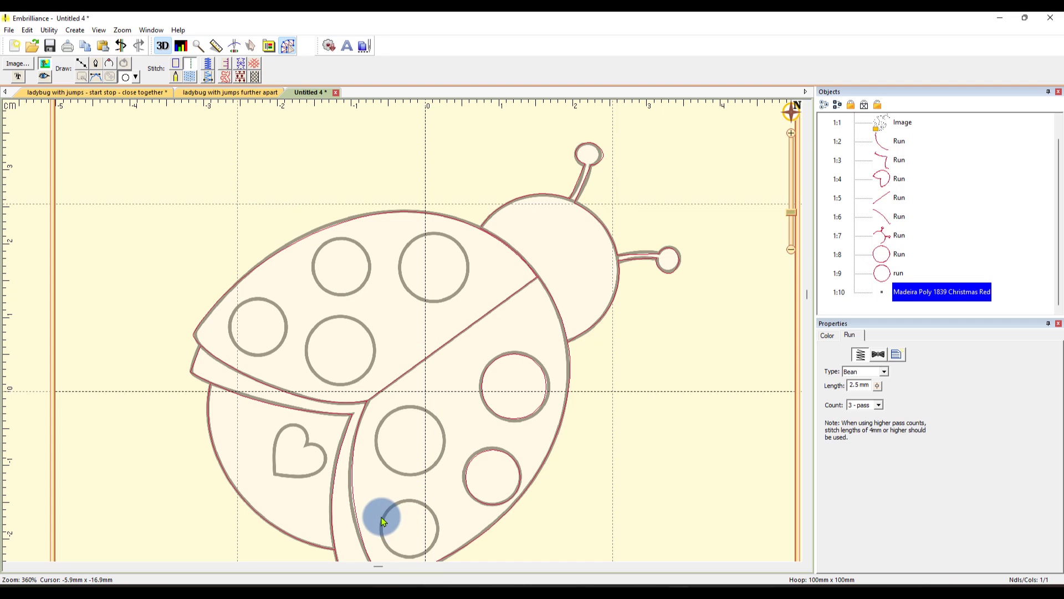
{"action": "mouse_move", "coordinate": [382, 521]}
{"action": "left_mouse_down"}
{"action": "mouse_move", "coordinate": [436, 561]}
{"action": "mouse_move", "coordinate": [409, 529]}
{"action": "left_mouse_up"}
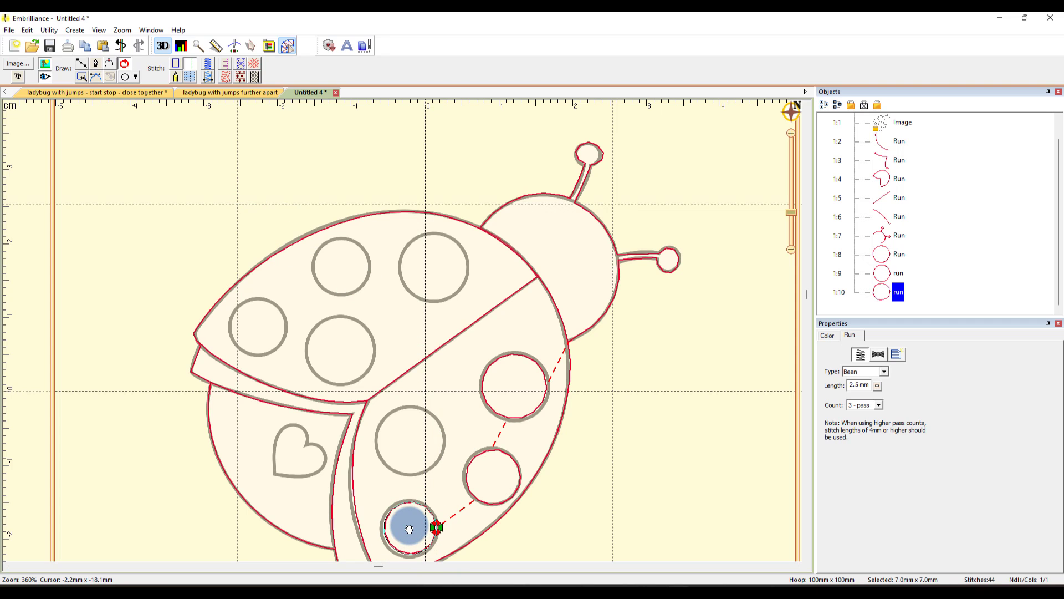
{"action": "mouse_move", "coordinate": [438, 528]}
{"action": "left_mouse_down"}
{"action": "mouse_move", "coordinate": [440, 547]}
{"action": "mouse_move", "coordinate": [374, 521]}
{"action": "mouse_move", "coordinate": [400, 505]}
{"action": "left_mouse_up"}
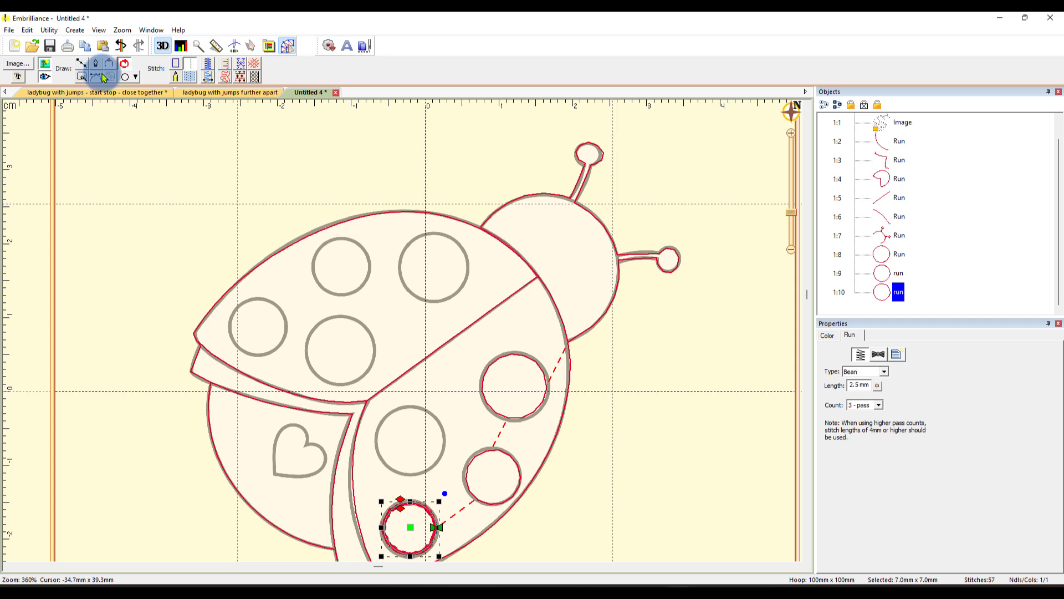
Step: Draw a run-stitch circle about 7.9 mm across over the remaining large spot on the lower wing and shift it onto the template
{"action": "left_click", "coordinate": [133, 77]}
{"action": "left_click", "coordinate": [147, 79]}
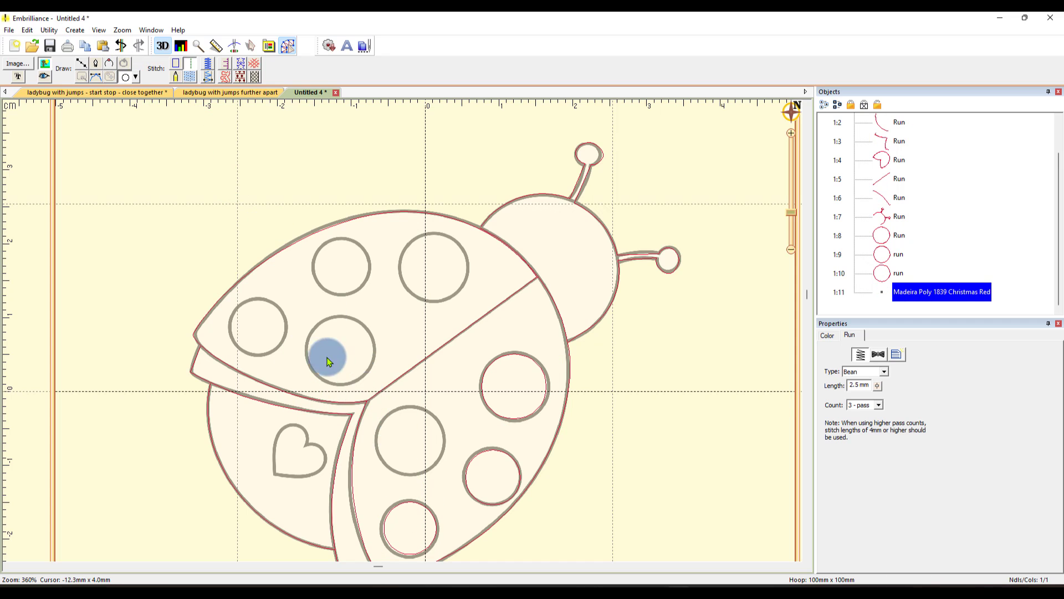
{"action": "left_click_drag", "start_coordinate": [388, 419], "coordinate": [448, 473]}
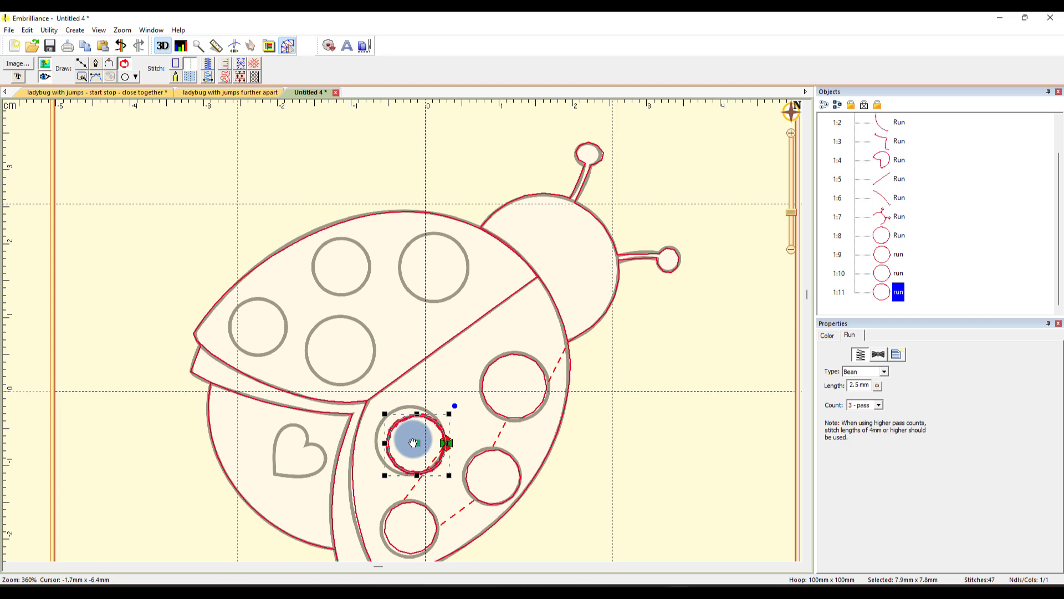
{"action": "left_click_drag", "start_coordinate": [413, 441], "coordinate": [405, 439]}
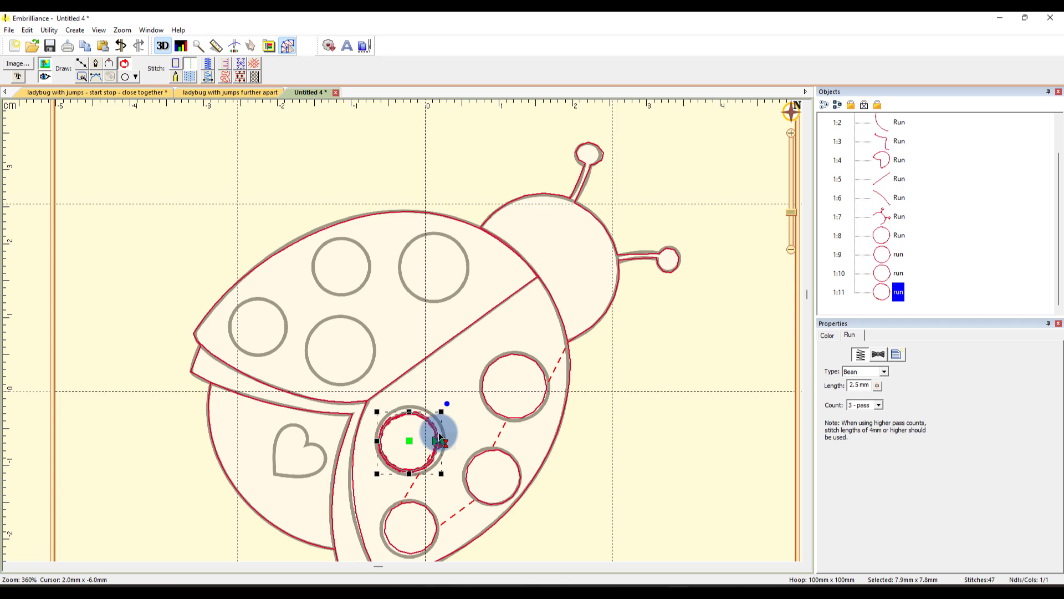
Step: Set the circle's stop point facing the heart and its start point toward the previous spot, and enlarge it to about 8.6 mm across
{"action": "mouse_move", "coordinate": [438, 431]}
{"action": "left_mouse_down"}
{"action": "mouse_move", "coordinate": [375, 426]}
{"action": "mouse_move", "coordinate": [366, 442]}
{"action": "left_mouse_up"}
{"action": "left_click", "coordinate": [450, 444]}
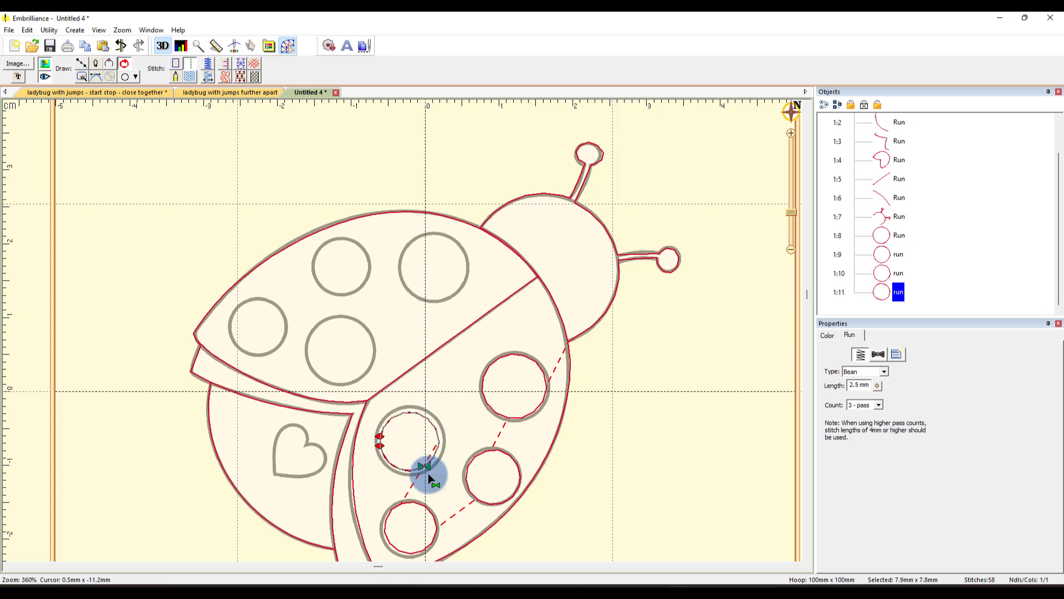
{"action": "left_click_drag", "start_coordinate": [427, 473], "coordinate": [436, 464]}
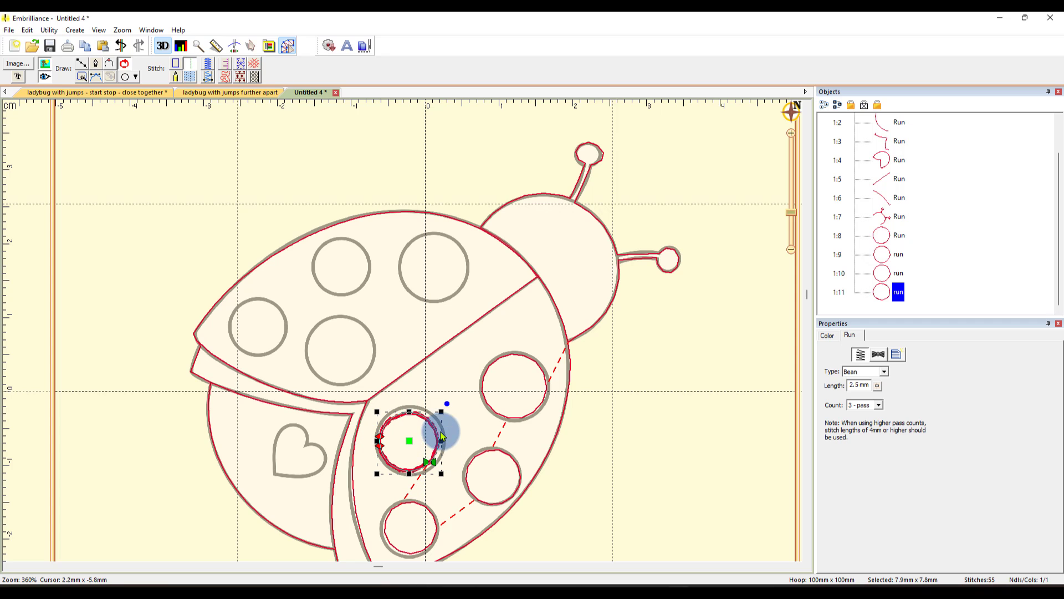
{"action": "left_click_drag", "start_coordinate": [437, 411], "coordinate": [444, 406]}
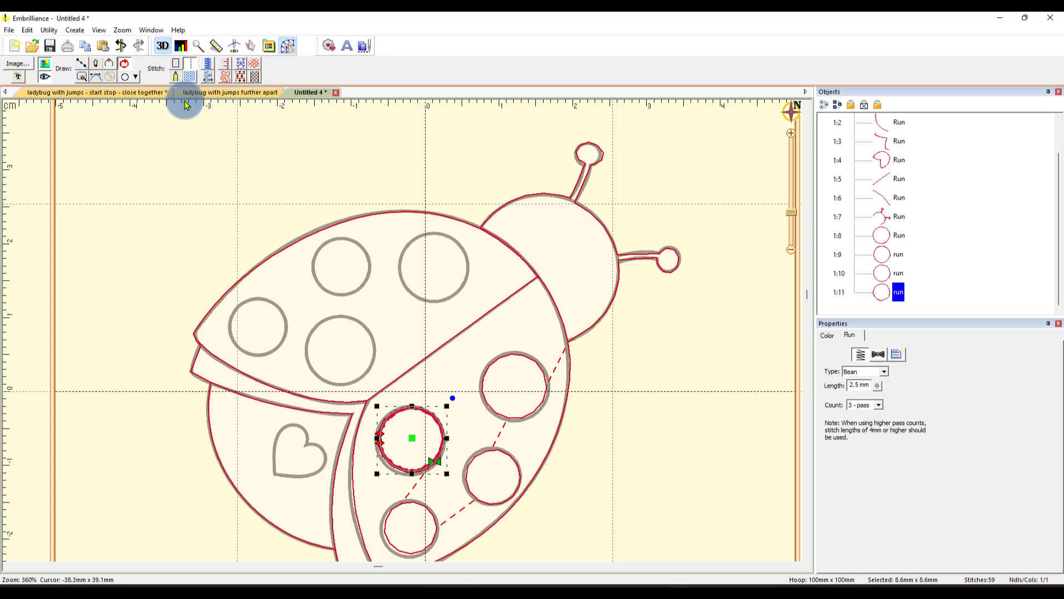
Step: Insert the Heart 1 outline from the Hearts category of the Embrilliance: Outlines library catalog, skipping the serial number request
{"action": "left_click", "coordinate": [330, 48]}
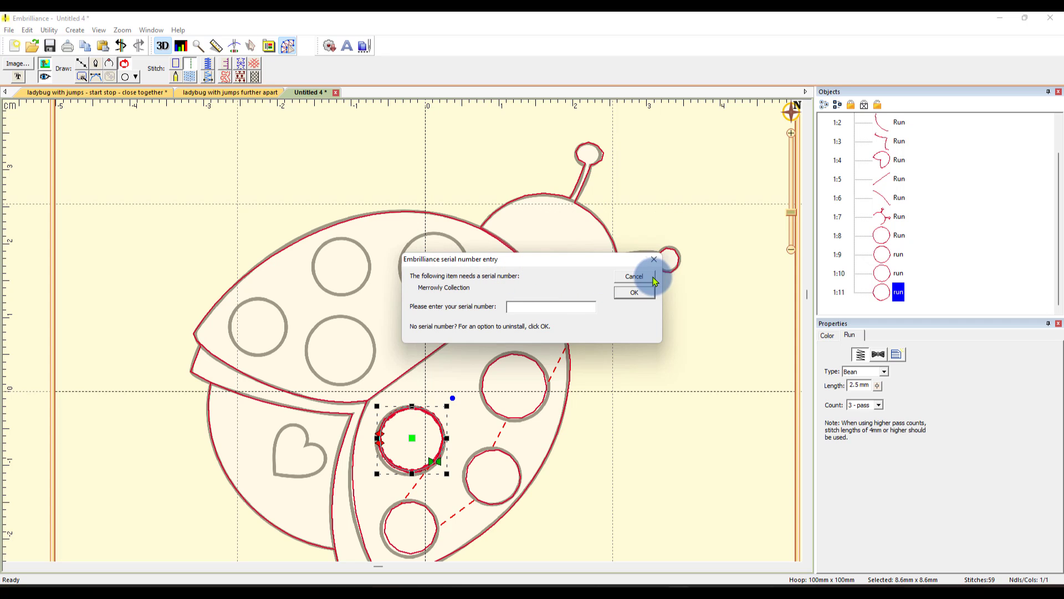
{"action": "left_click", "coordinate": [636, 276]}
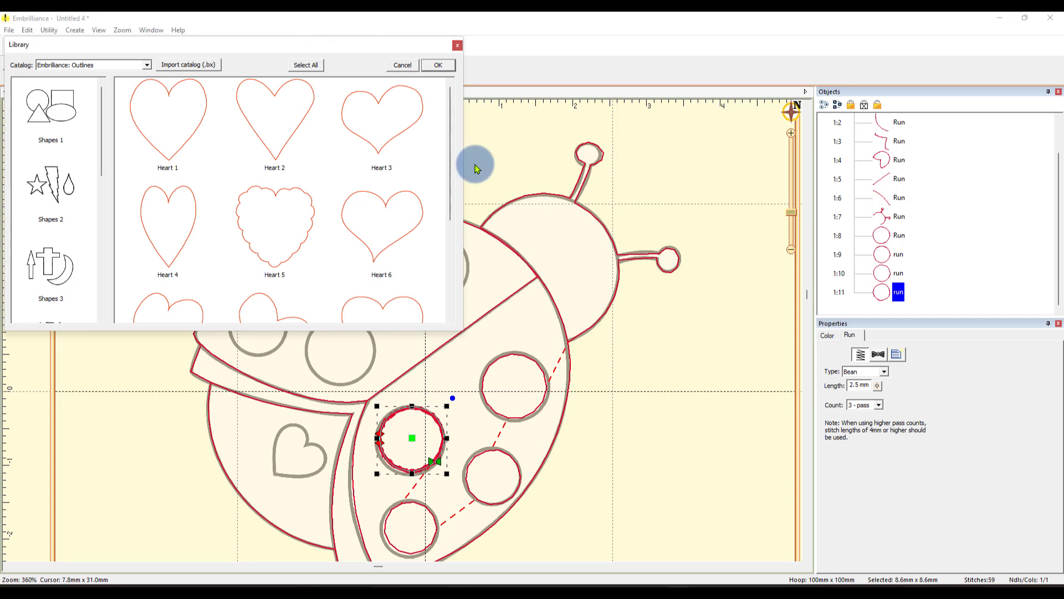
{"action": "left_click", "coordinate": [146, 65]}
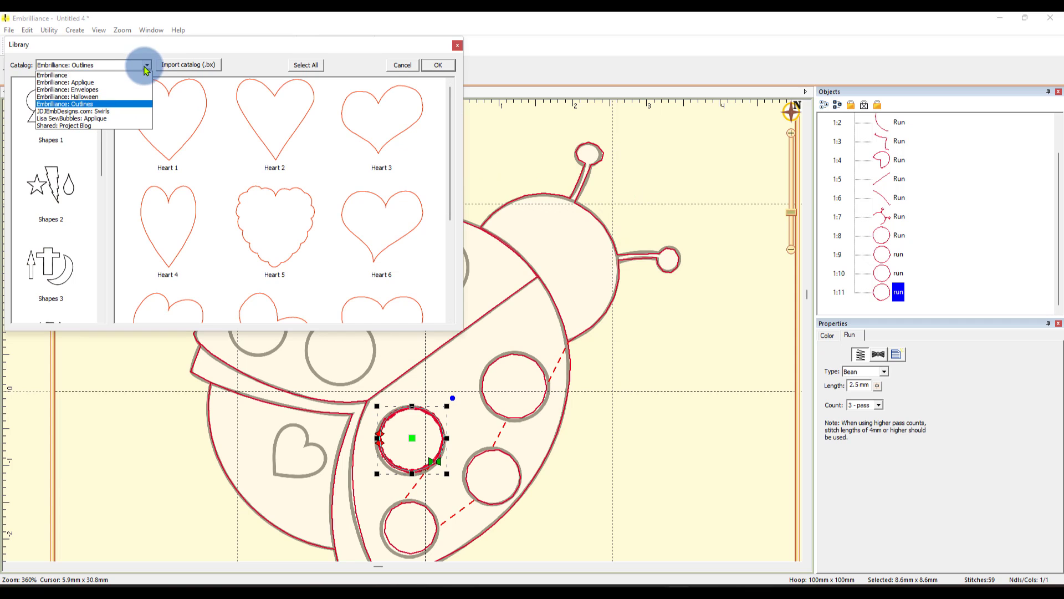
{"action": "left_click", "coordinate": [95, 106]}
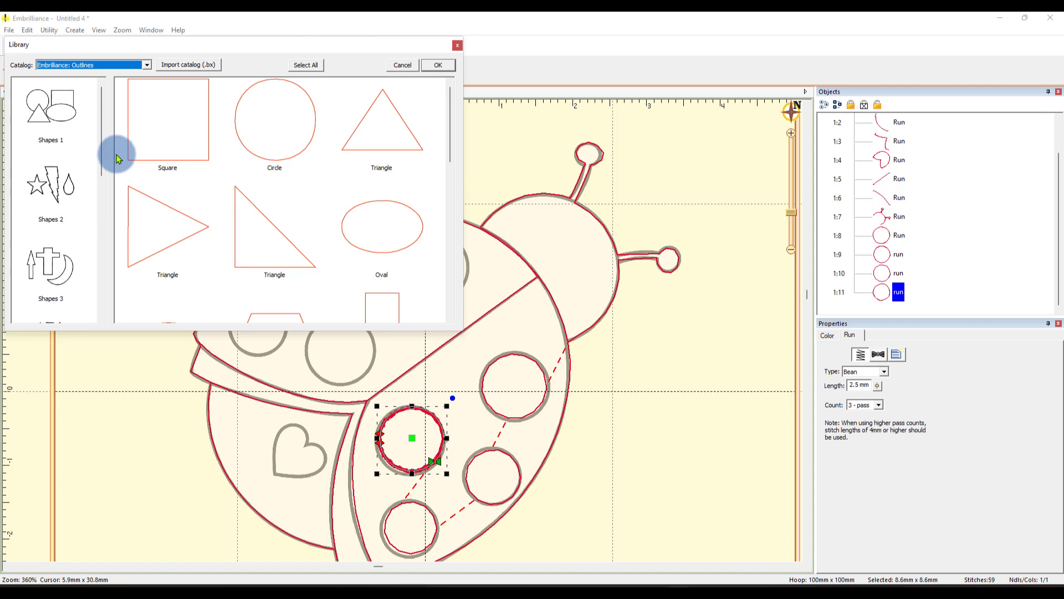
{"action": "left_click_drag", "start_coordinate": [101, 112], "coordinate": [109, 245]}
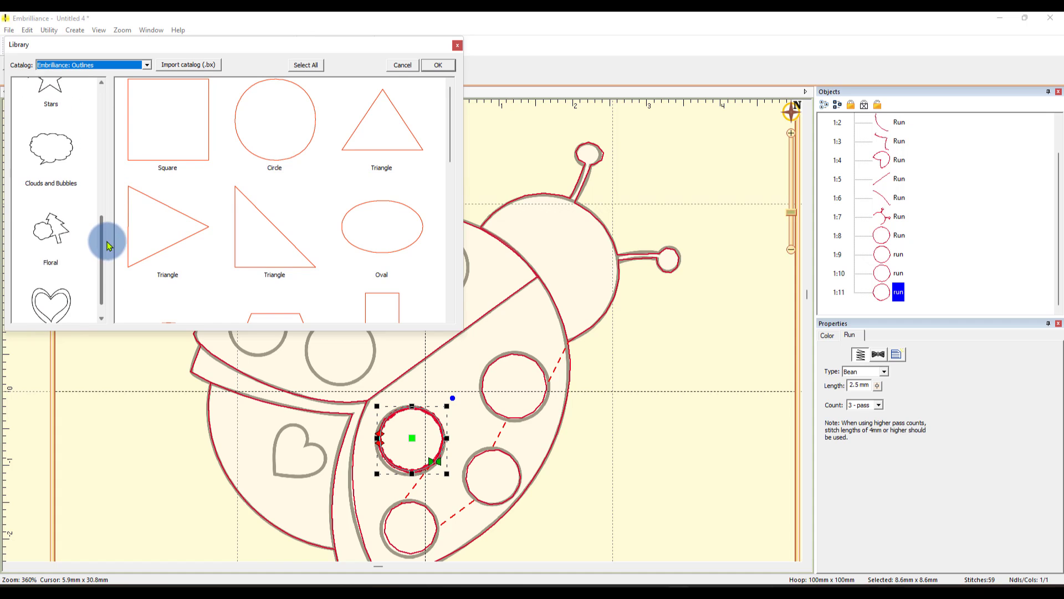
{"action": "left_click", "coordinate": [49, 299]}
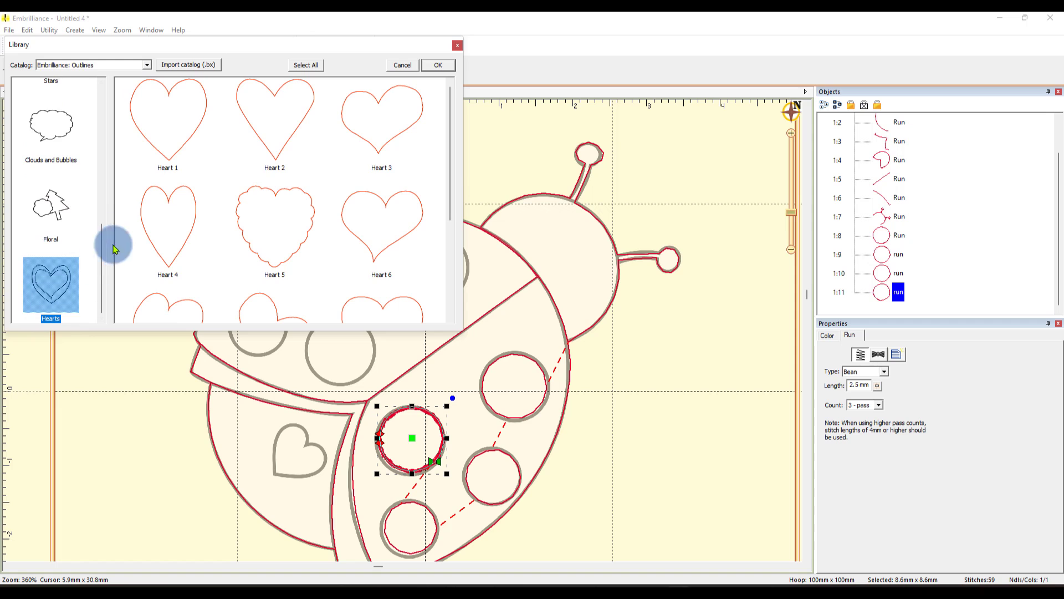
{"action": "scroll", "coordinate": [351, 159], "scroll_direction": "down", "scroll_amount": 1}
{"action": "scroll", "coordinate": [333, 178], "scroll_direction": "up", "scroll_amount": 1}
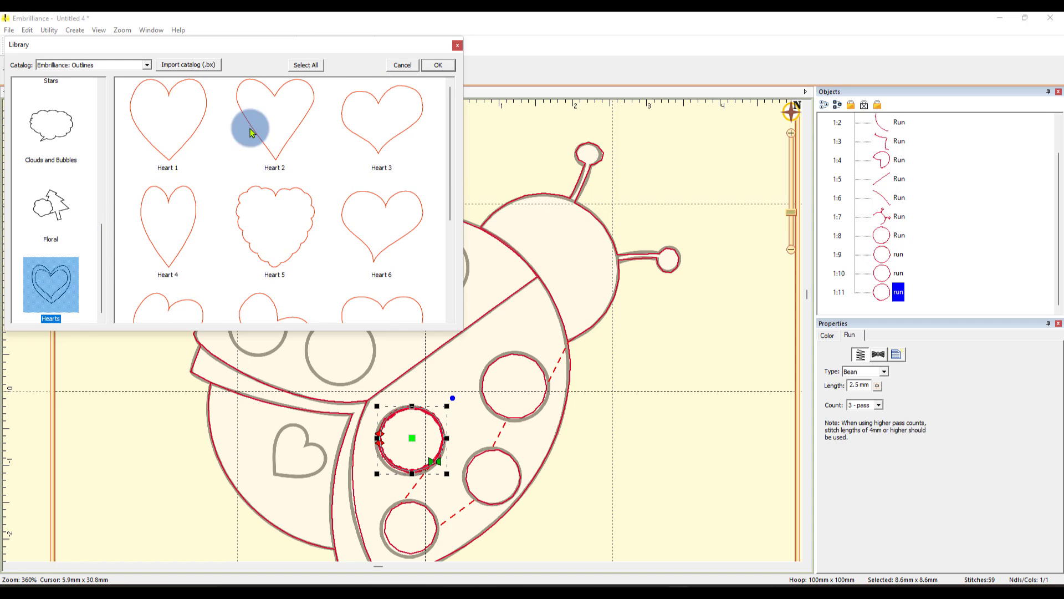
{"action": "left_click", "coordinate": [187, 143]}
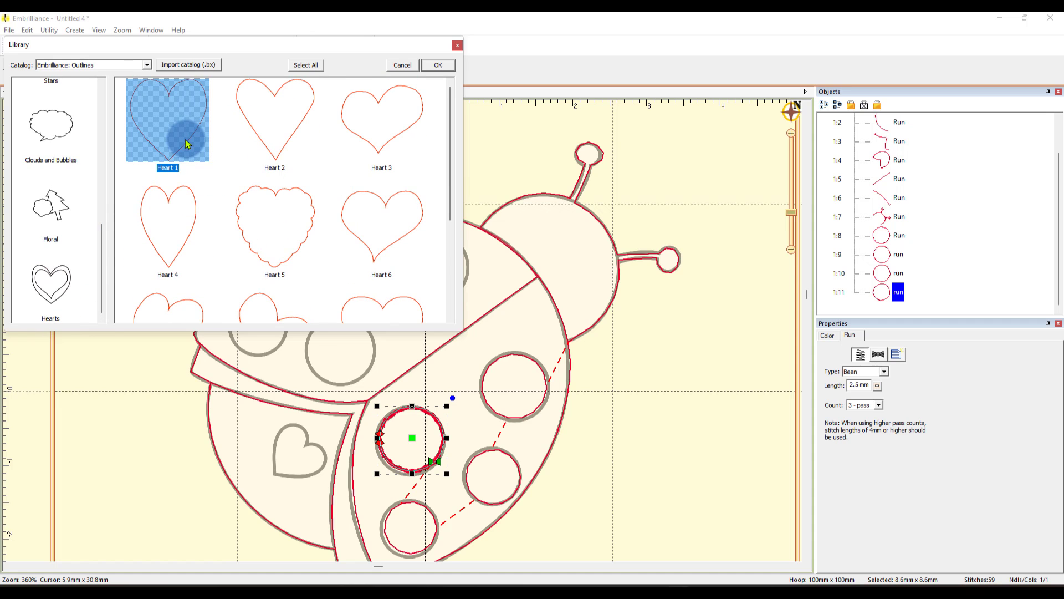
{"action": "double_click", "coordinate": [187, 143]}
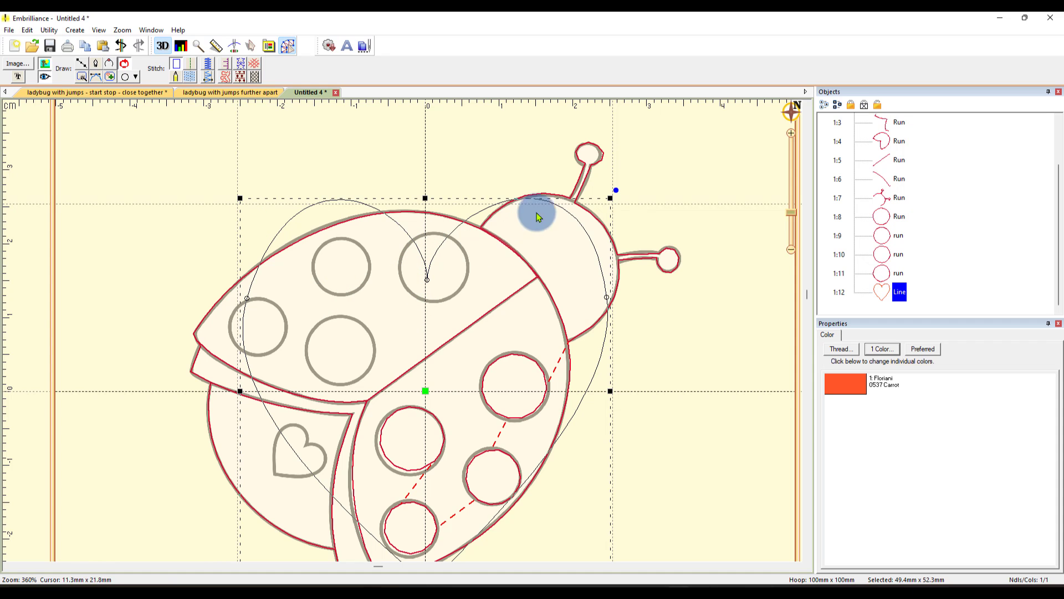
Step: Scale the inserted heart down to about 19.0 × 20.1 mm near the heart in the template image
{"action": "left_click_drag", "start_coordinate": [613, 195], "coordinate": [419, 401]}
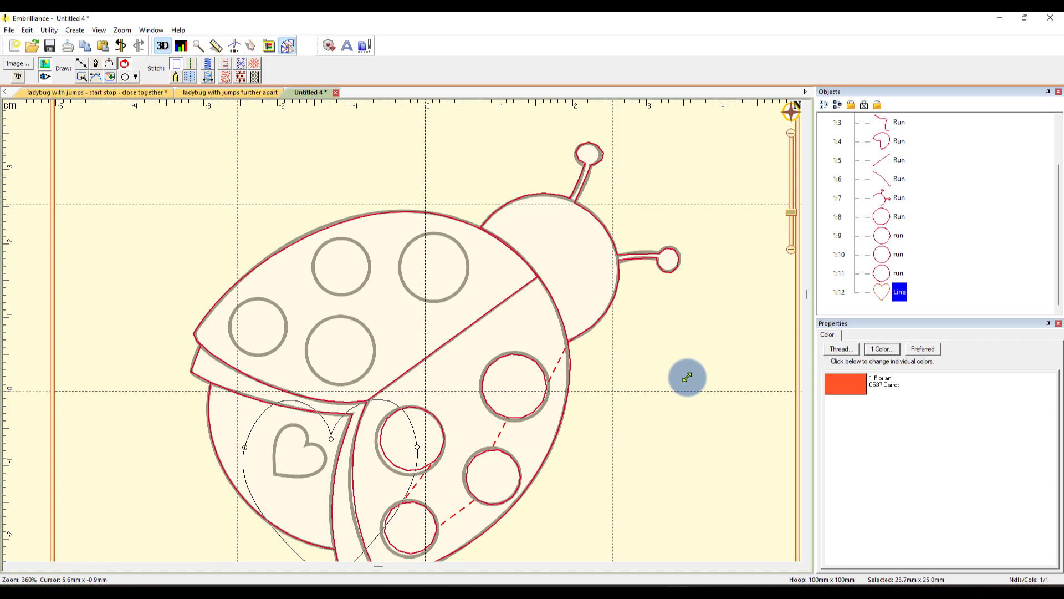
{"action": "key", "text": "minus"}
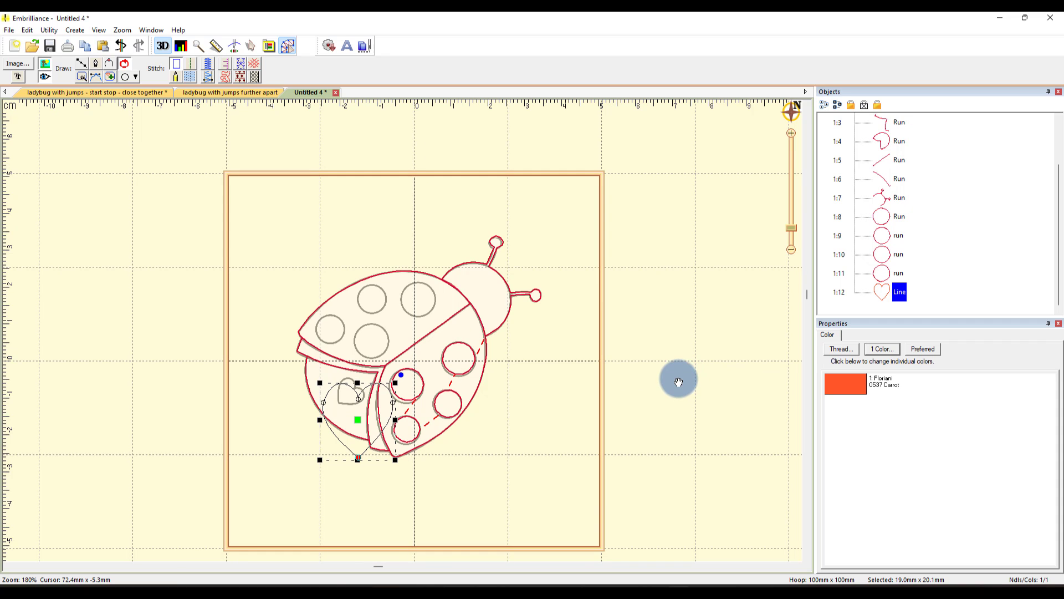
{"action": "left_click_drag", "start_coordinate": [678, 382], "coordinate": [682, 268]}
{"action": "key", "text": "plus"}
{"action": "key", "text": "plus"}
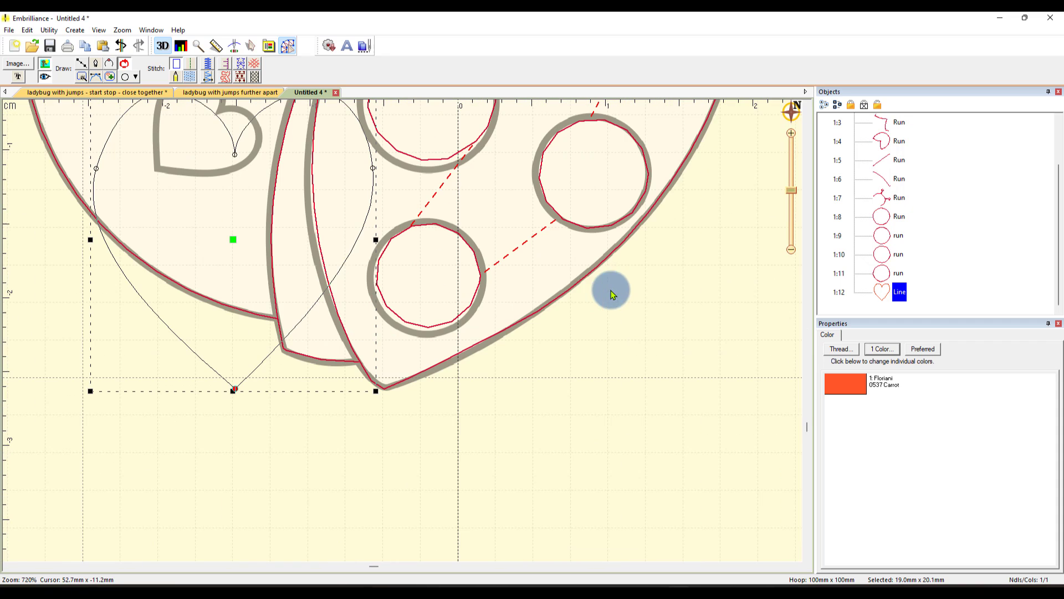
{"action": "left_click_drag", "start_coordinate": [308, 267], "coordinate": [418, 359]}
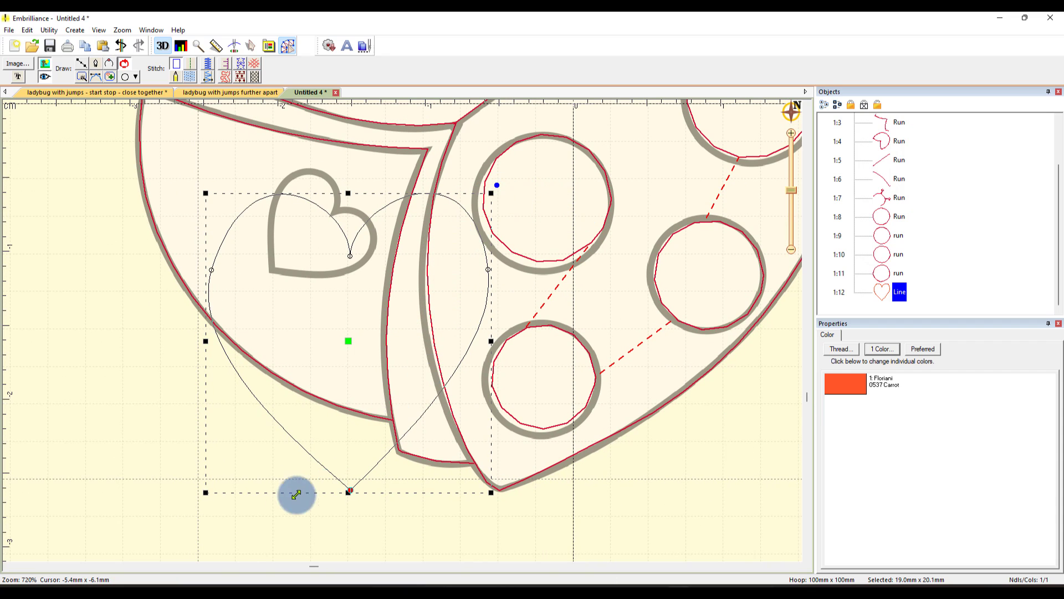
Step: Rotate, shrink and reposition the heart outline to match the tilted template heart, at about 7.5 × 6.8 mm
{"action": "left_click_drag", "start_coordinate": [491, 193], "coordinate": [474, 335]}
{"action": "left_click_drag", "start_coordinate": [454, 472], "coordinate": [418, 359]}
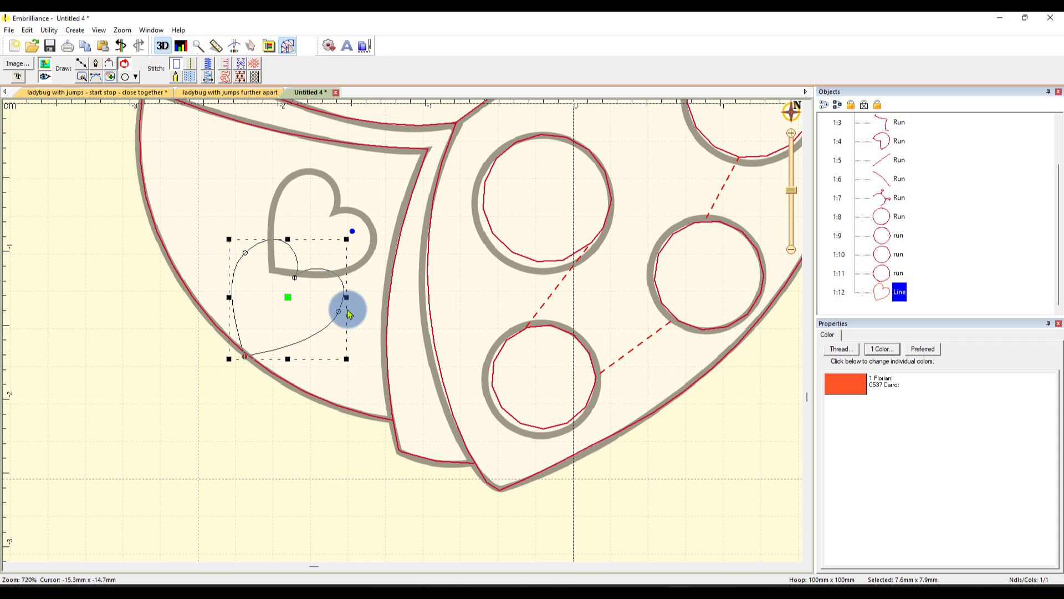
{"action": "left_click_drag", "start_coordinate": [286, 301], "coordinate": [319, 230]}
{"action": "left_click_drag", "start_coordinate": [385, 164], "coordinate": [404, 178]}
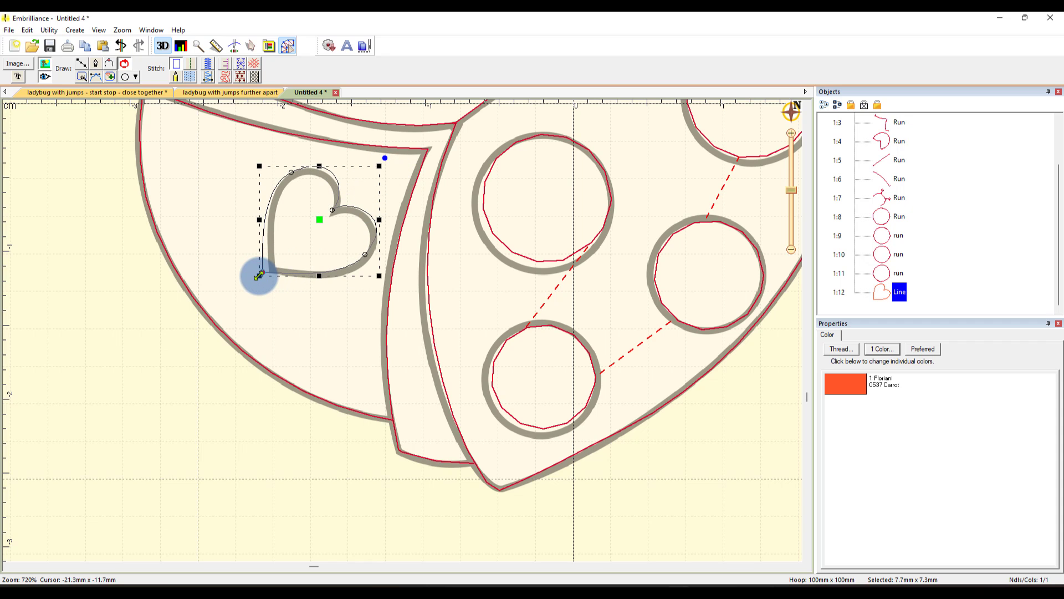
{"action": "left_click_drag", "start_coordinate": [259, 275], "coordinate": [322, 275]}
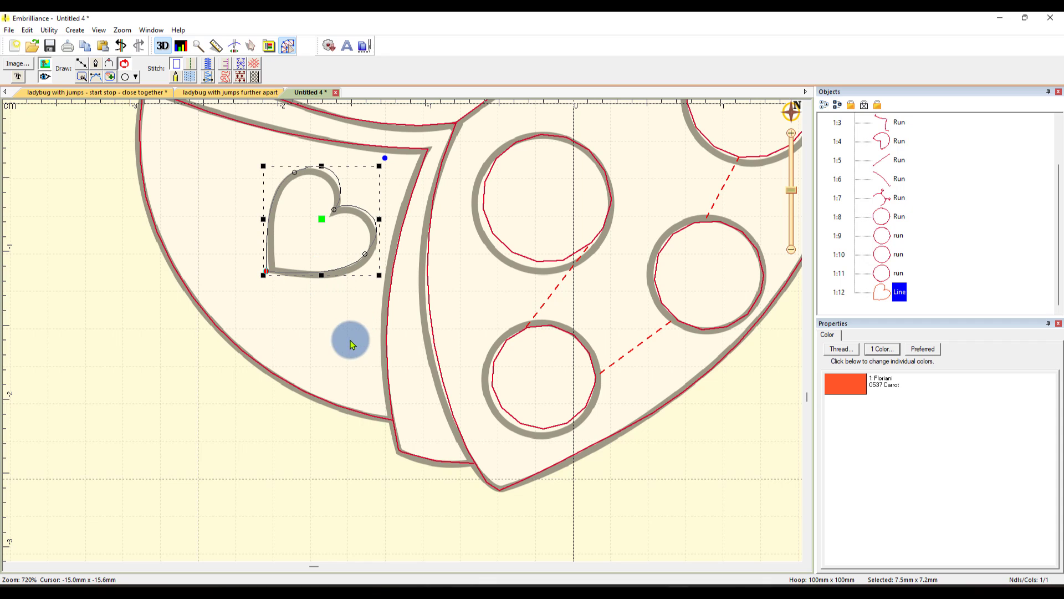
{"action": "left_click_drag", "start_coordinate": [320, 166], "coordinate": [318, 172]}
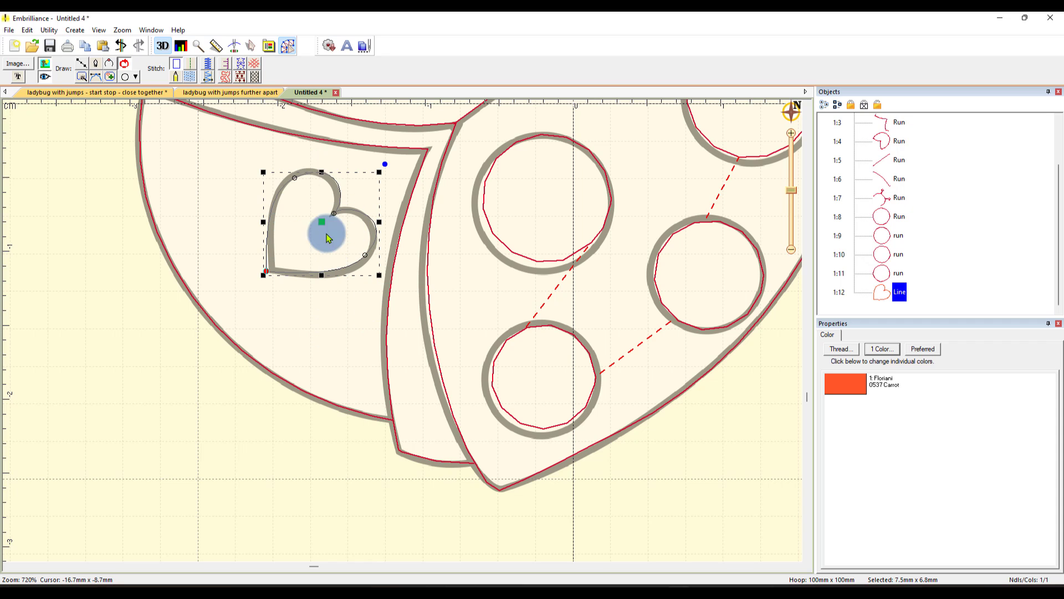
Step: Convert the heart outline to a Fill stitch and turn its stitch angle line nearly horizontal, sloping slightly down toward the lower wing
{"action": "left_click", "coordinate": [190, 77]}
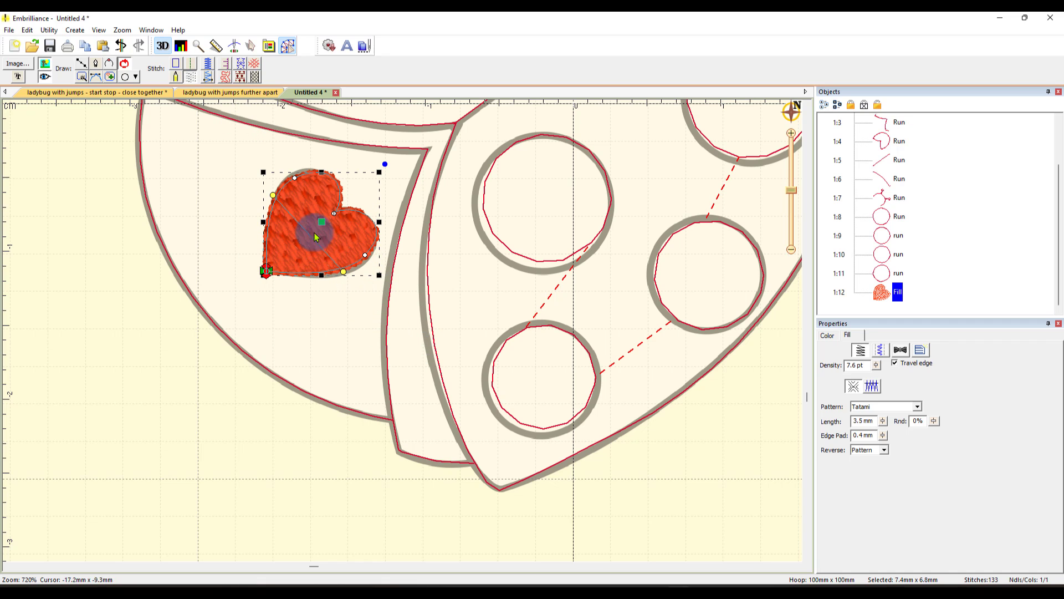
{"action": "mouse_move", "coordinate": [274, 197]}
{"action": "left_mouse_down"}
{"action": "mouse_move", "coordinate": [251, 224]}
{"action": "mouse_move", "coordinate": [264, 234]}
{"action": "mouse_move", "coordinate": [352, 248]}
{"action": "mouse_move", "coordinate": [359, 256]}
{"action": "mouse_move", "coordinate": [346, 271]}
{"action": "mouse_move", "coordinate": [371, 254]}
{"action": "left_mouse_up"}
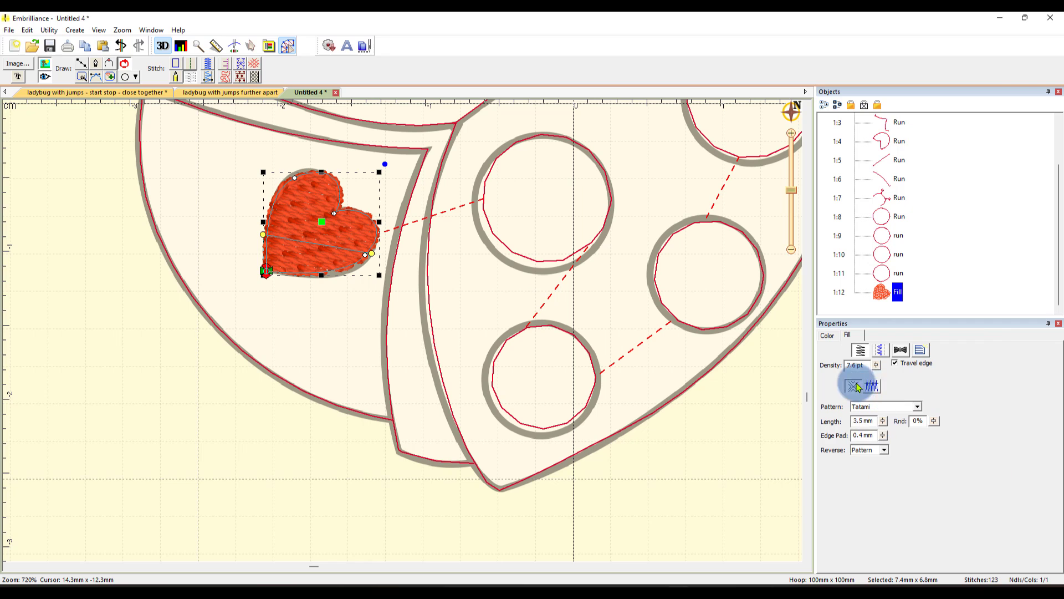
Step: Set the heart fill's density to 4.5 pt
{"action": "left_click", "coordinate": [876, 363]}
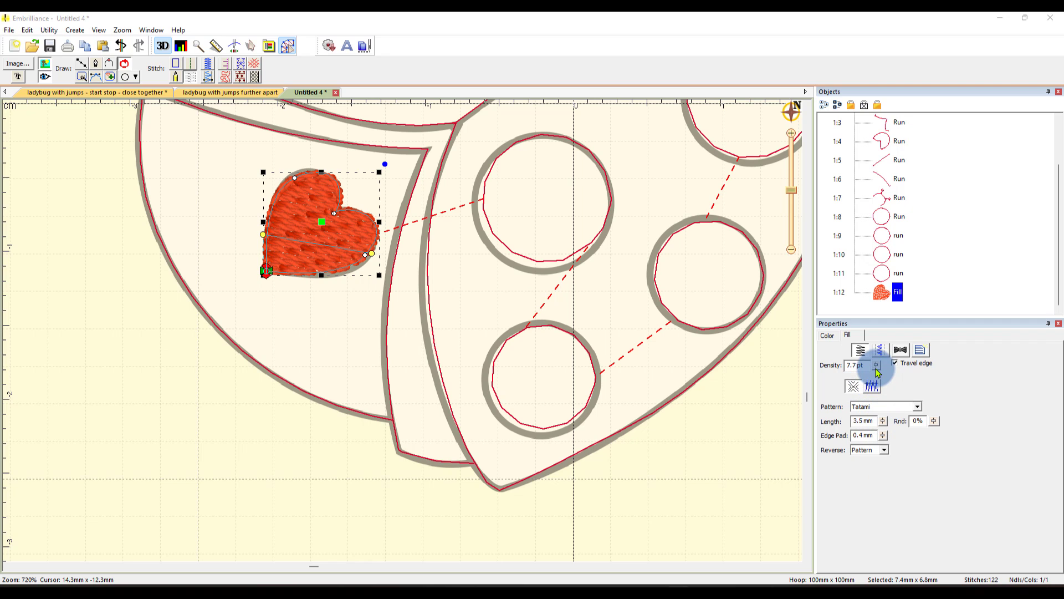
{"action": "left_click_drag", "start_coordinate": [877, 363], "coordinate": [884, 432]}
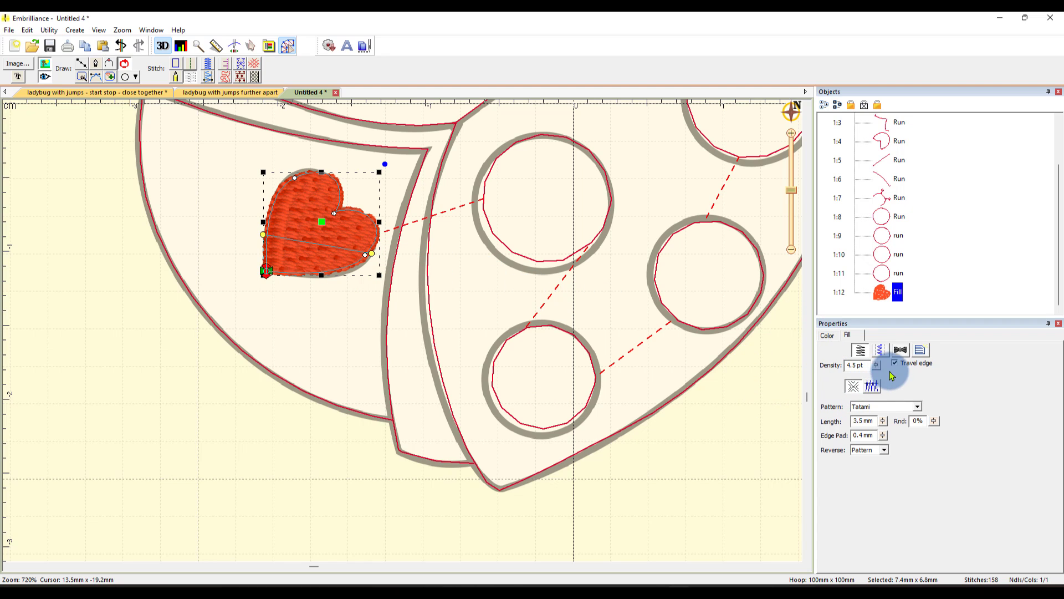
{"action": "left_click", "coordinate": [877, 365]}
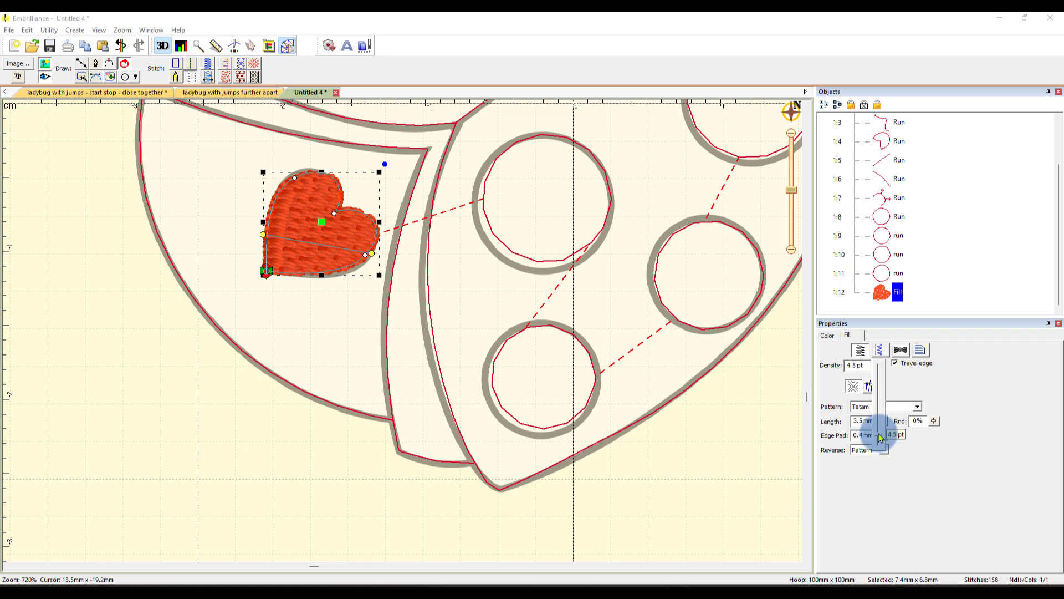
Step: Try a density of 11.8 pt on the heart fill, and settle on 8.2 pt
{"action": "left_click", "coordinate": [869, 475]}
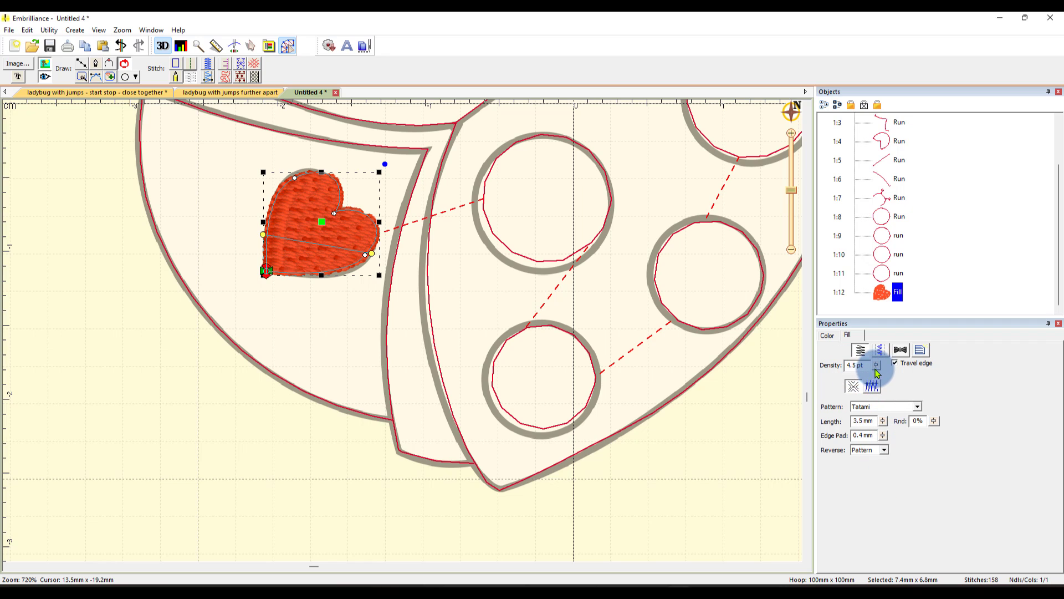
{"action": "left_click_drag", "start_coordinate": [877, 367], "coordinate": [885, 391]}
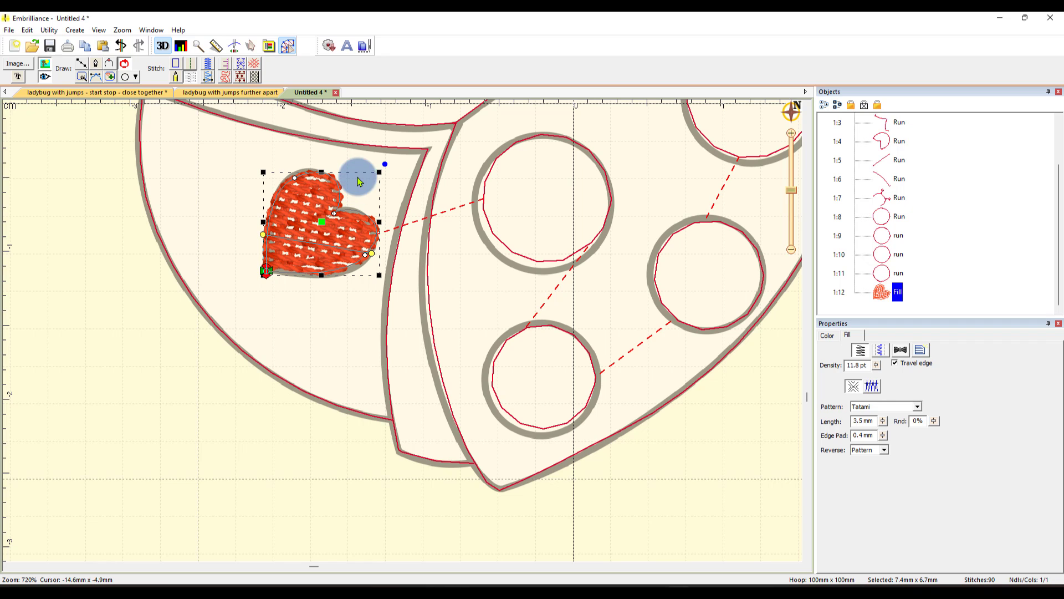
{"action": "left_click", "coordinate": [877, 366]}
{"action": "left_click_drag", "start_coordinate": [876, 369], "coordinate": [882, 418]}
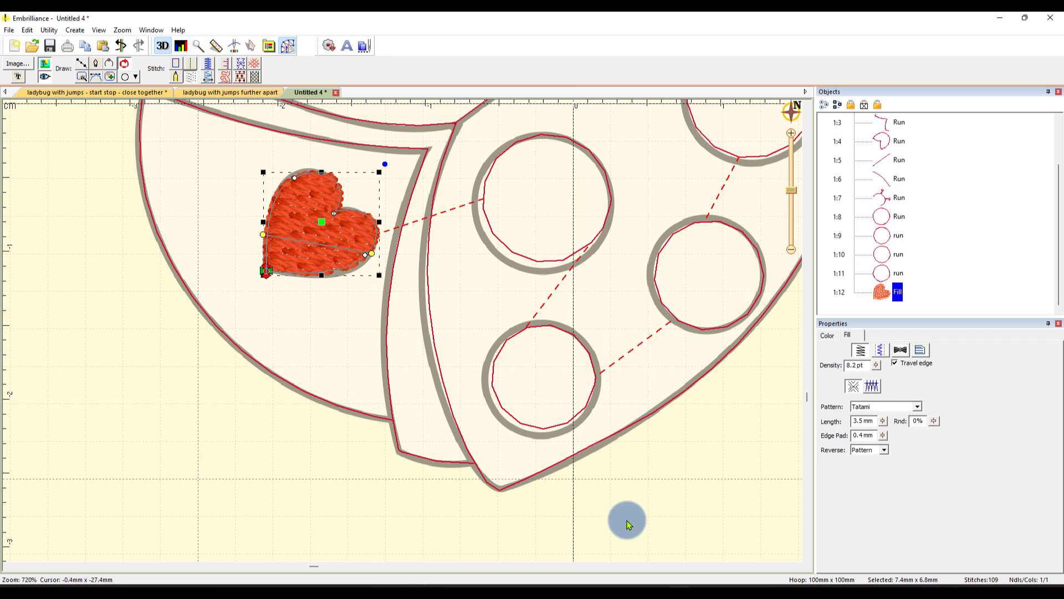
Step: Turn the heart fill's travel edge off to compare the stitching, turn it back on and deselect the heart
{"action": "left_click", "coordinate": [896, 363]}
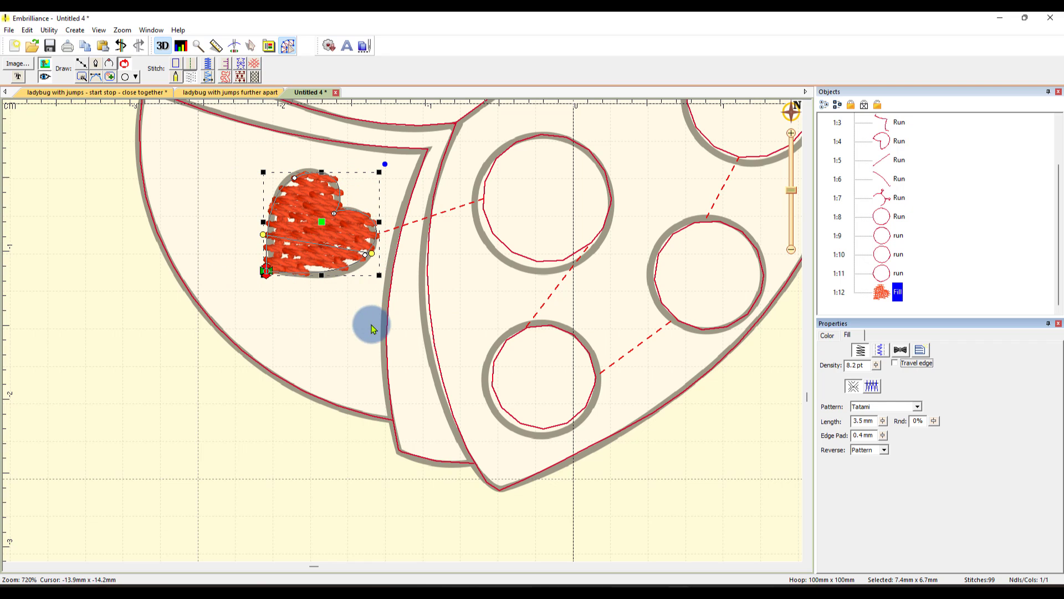
{"action": "left_click", "coordinate": [895, 363]}
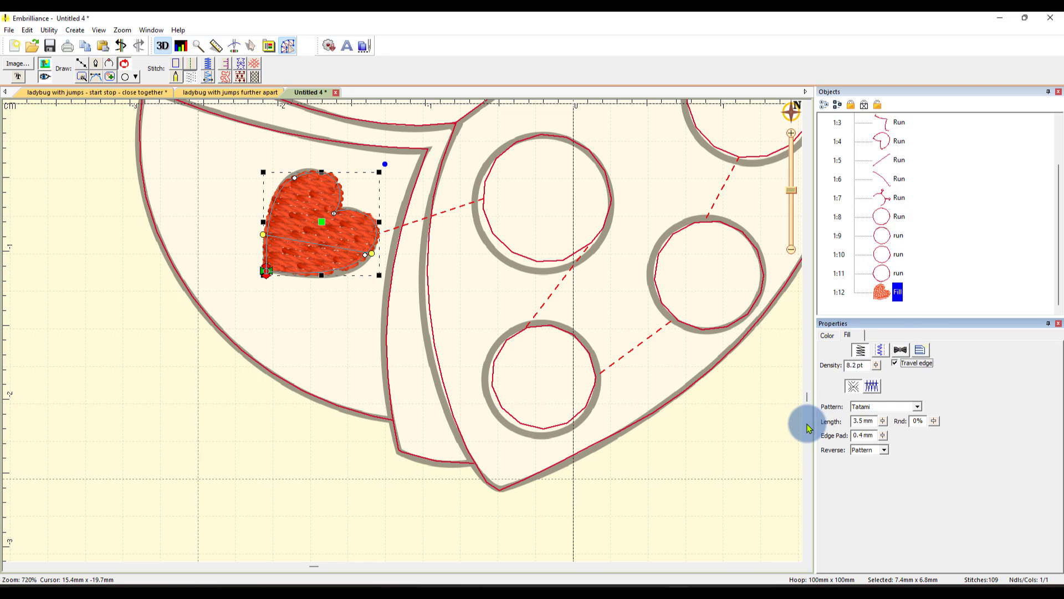
{"action": "left_click", "coordinate": [737, 441]}
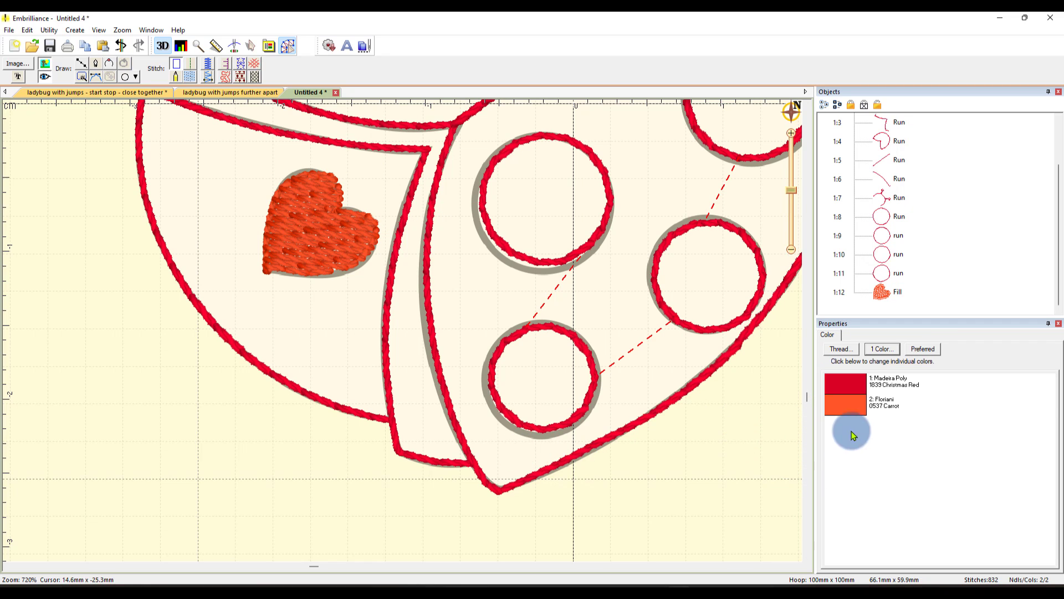
Step: Change the heart fill's thread colour to Madeira Poly 1839 Christmas Red from the current page's palette
{"action": "left_click", "coordinate": [323, 255]}
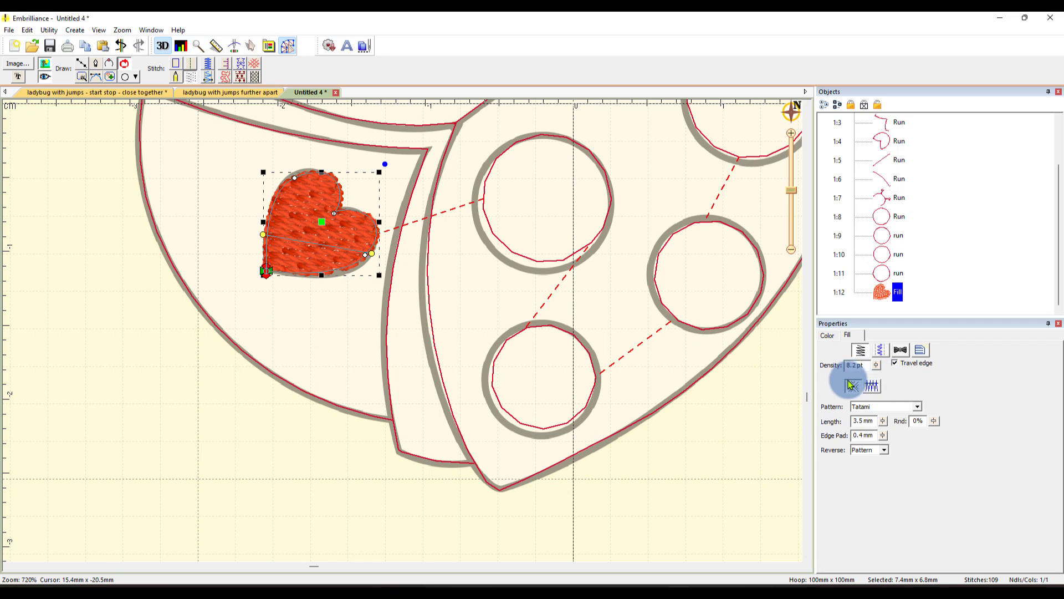
{"action": "left_click", "coordinate": [828, 334]}
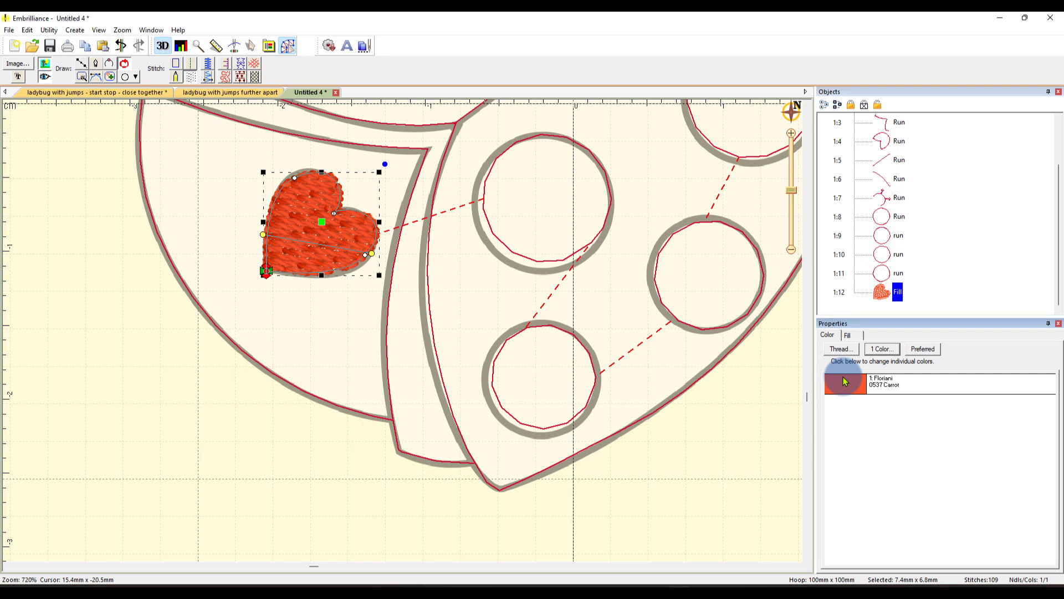
{"action": "left_click", "coordinate": [844, 381]}
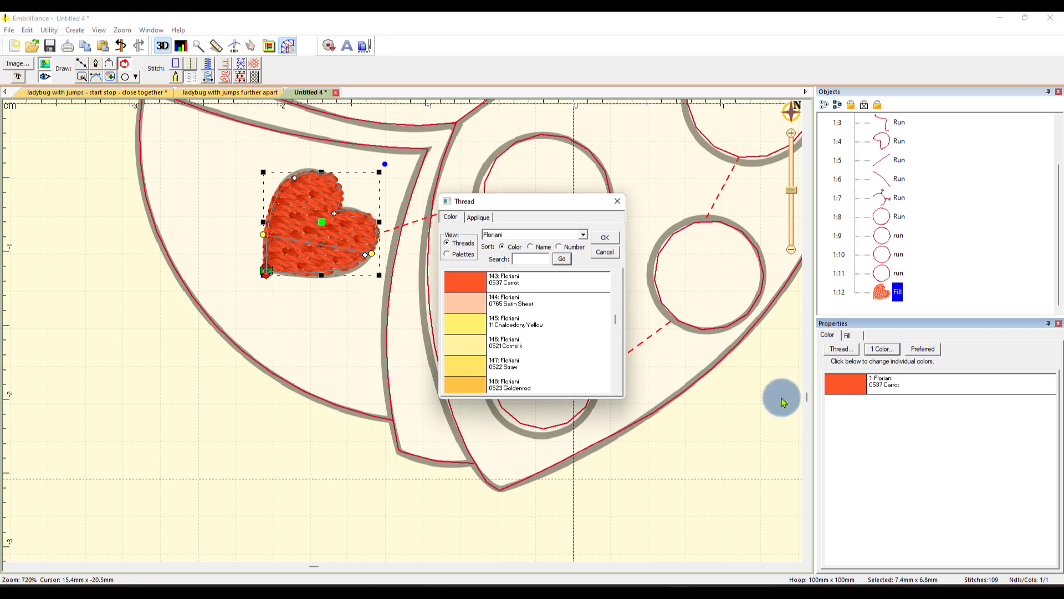
{"action": "left_click", "coordinate": [617, 201]}
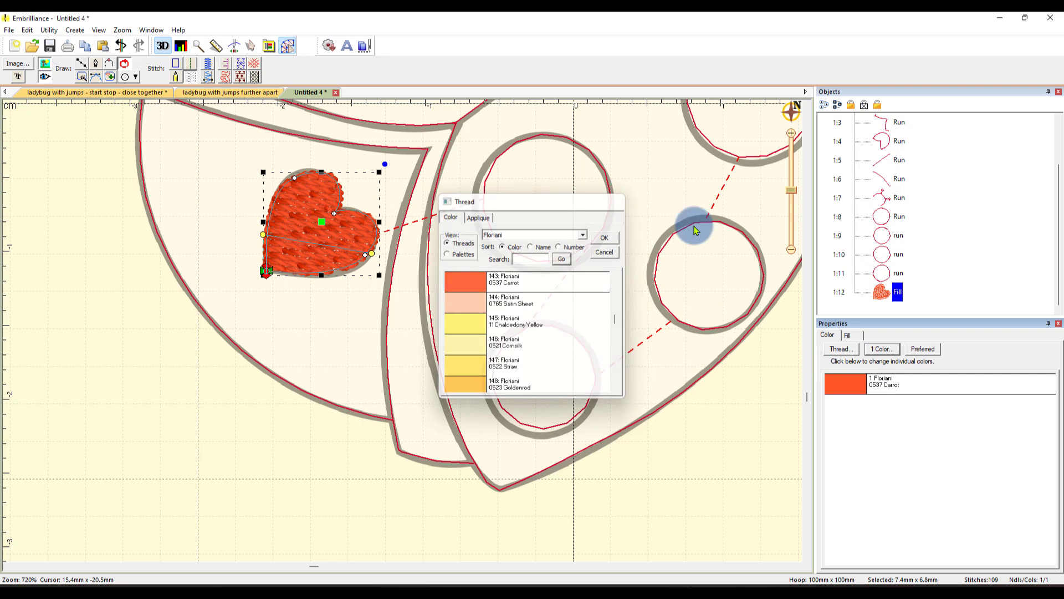
{"action": "left_click", "coordinate": [846, 394]}
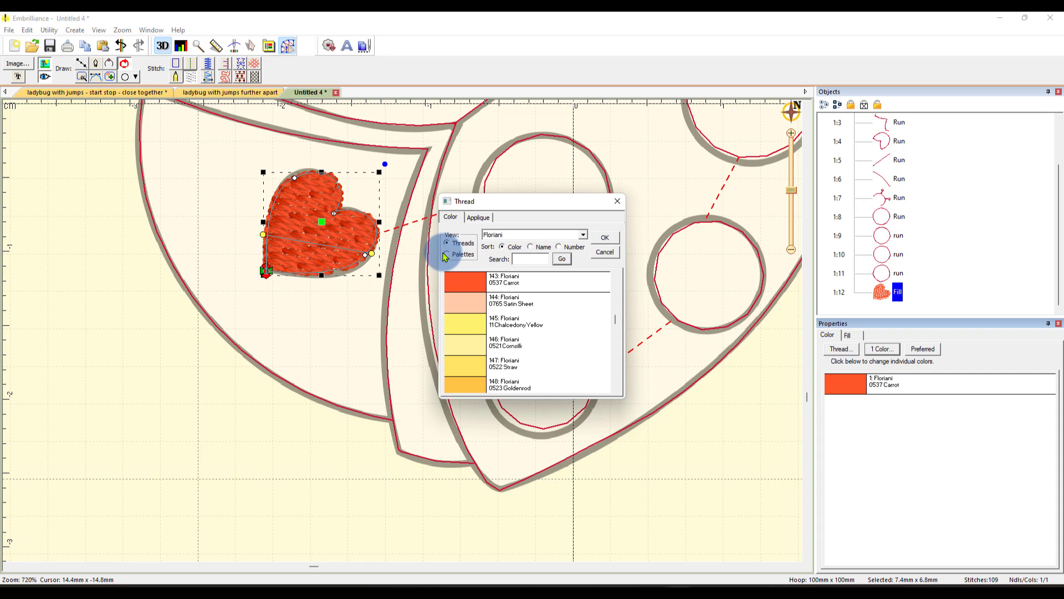
{"action": "left_click", "coordinate": [448, 255]}
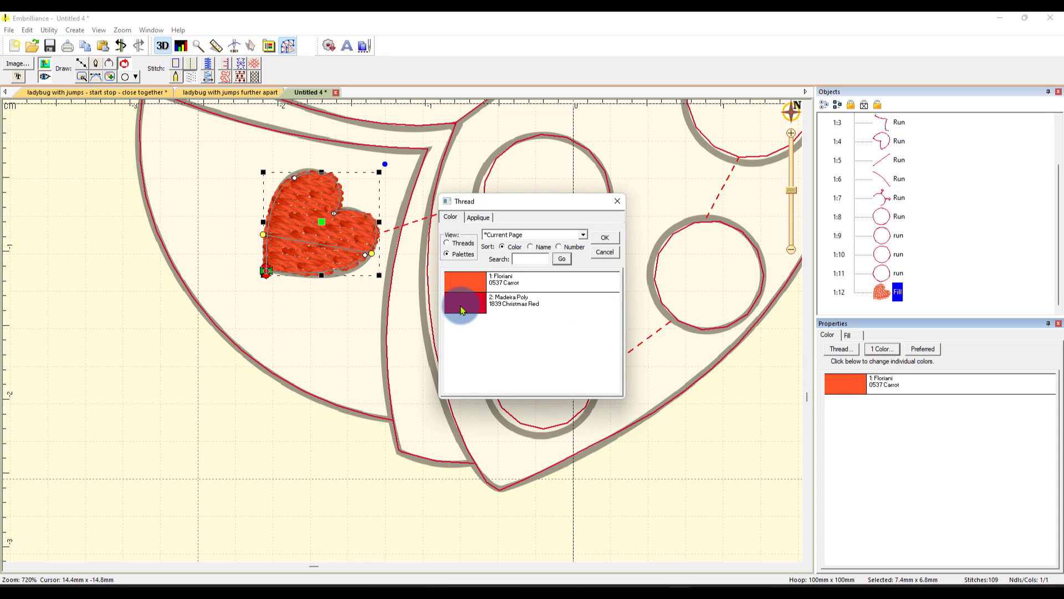
{"action": "left_click", "coordinate": [466, 304]}
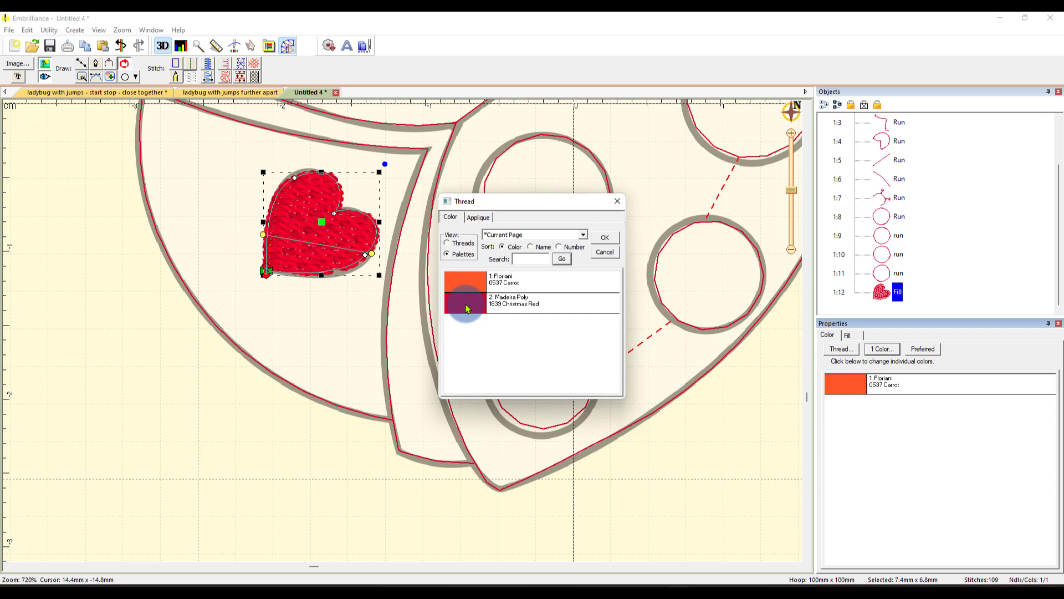
{"action": "left_click", "coordinate": [605, 237]}
{"action": "left_click", "coordinate": [720, 438]}
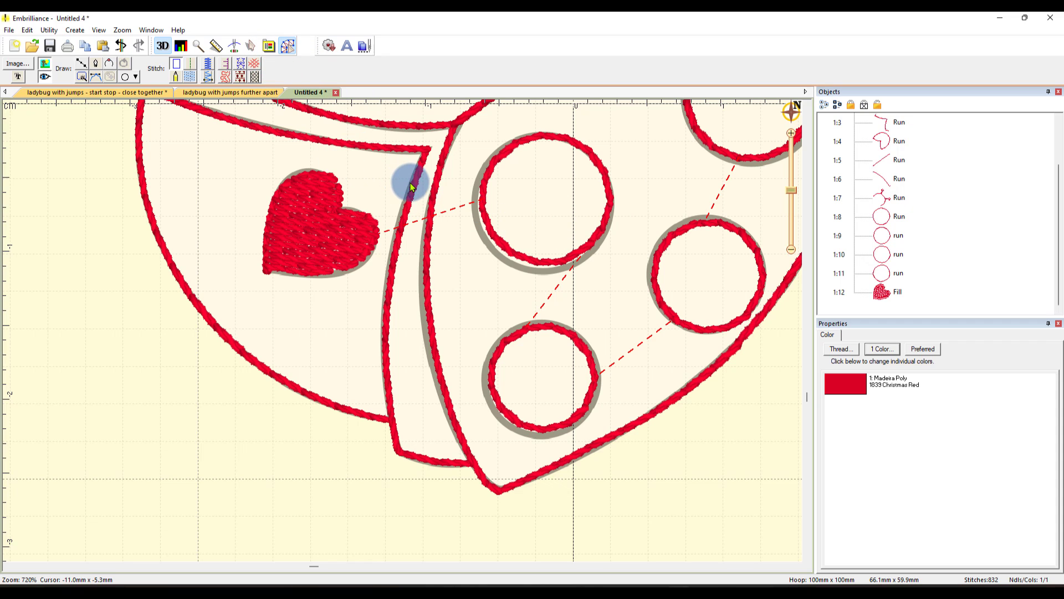
Step: Play the stitch simulation of the whole ladybug design to check the sewing order, and exit the simulator
{"action": "left_click", "coordinate": [630, 436]}
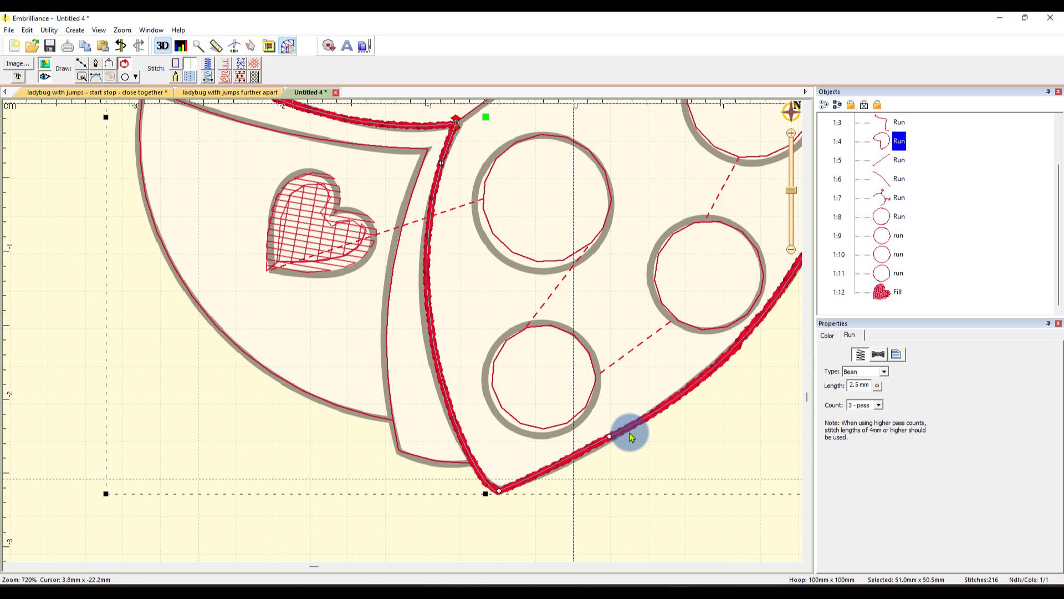
{"action": "key", "text": "ctrl+0"}
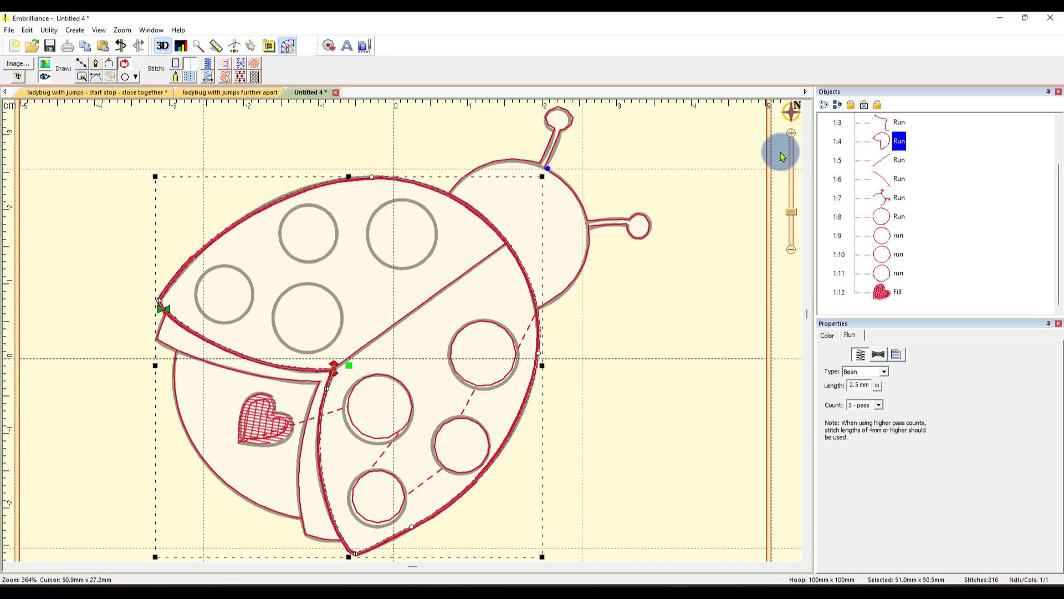
{"action": "scroll", "coordinate": [784, 186], "scroll_direction": "down", "scroll_amount": 2}
{"action": "scroll", "coordinate": [763, 190], "scroll_direction": "up", "scroll_amount": 1}
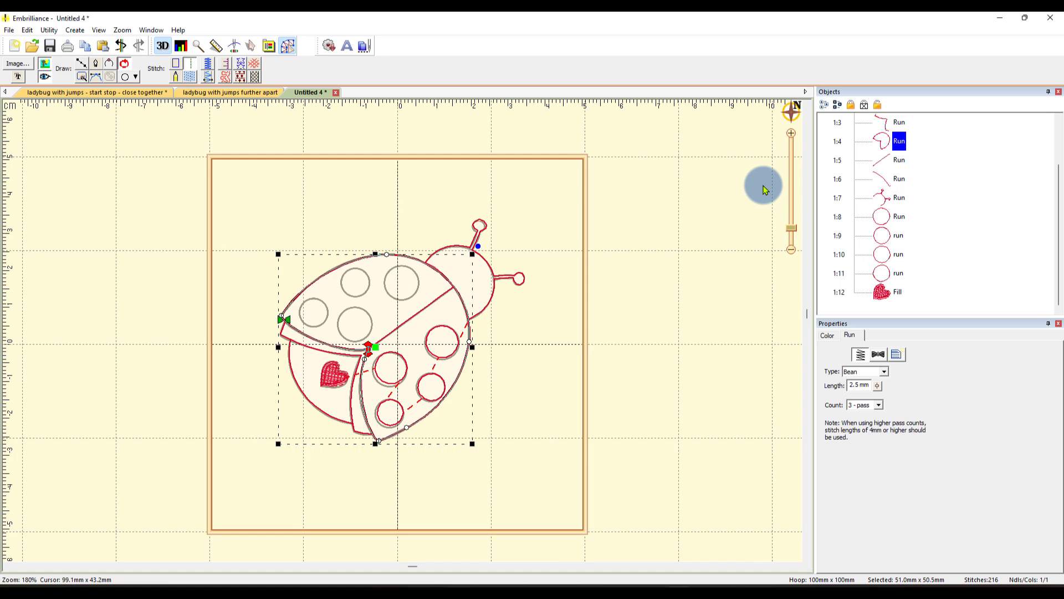
{"action": "left_click", "coordinate": [634, 295]}
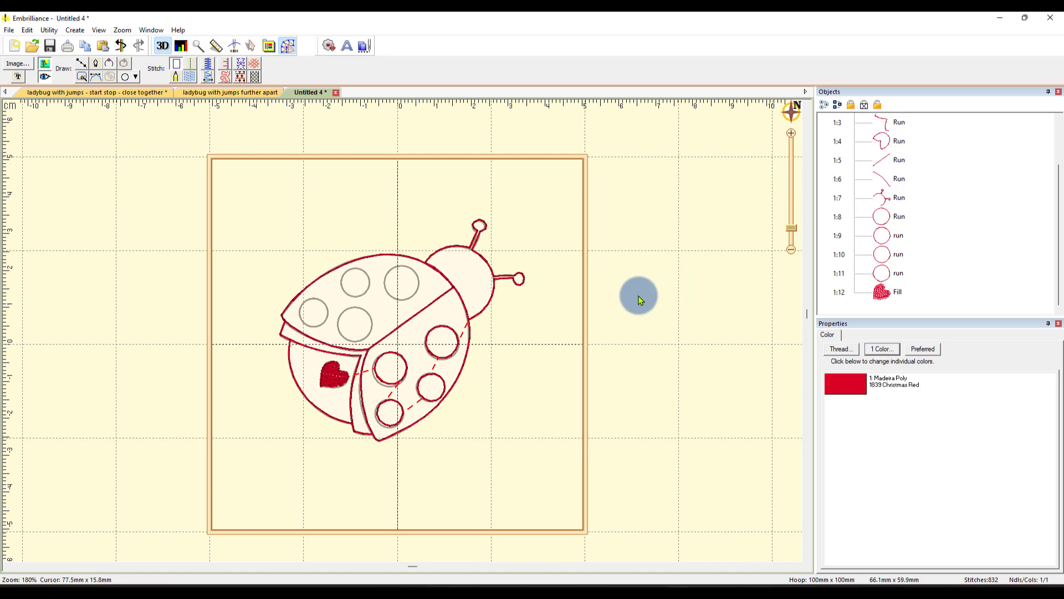
{"action": "left_click", "coordinate": [234, 47]}
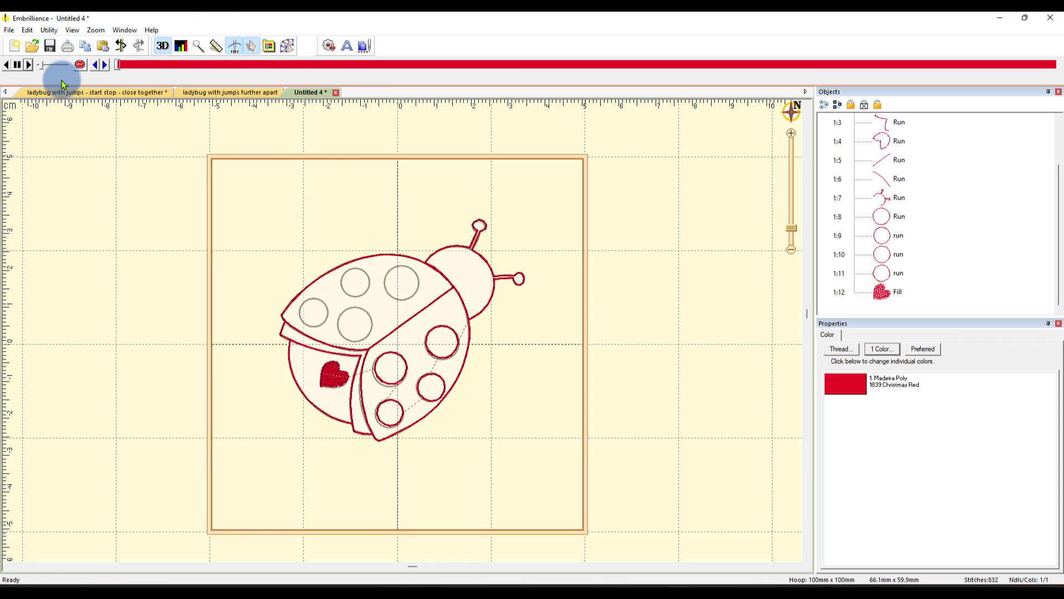
{"action": "left_click", "coordinate": [28, 65]}
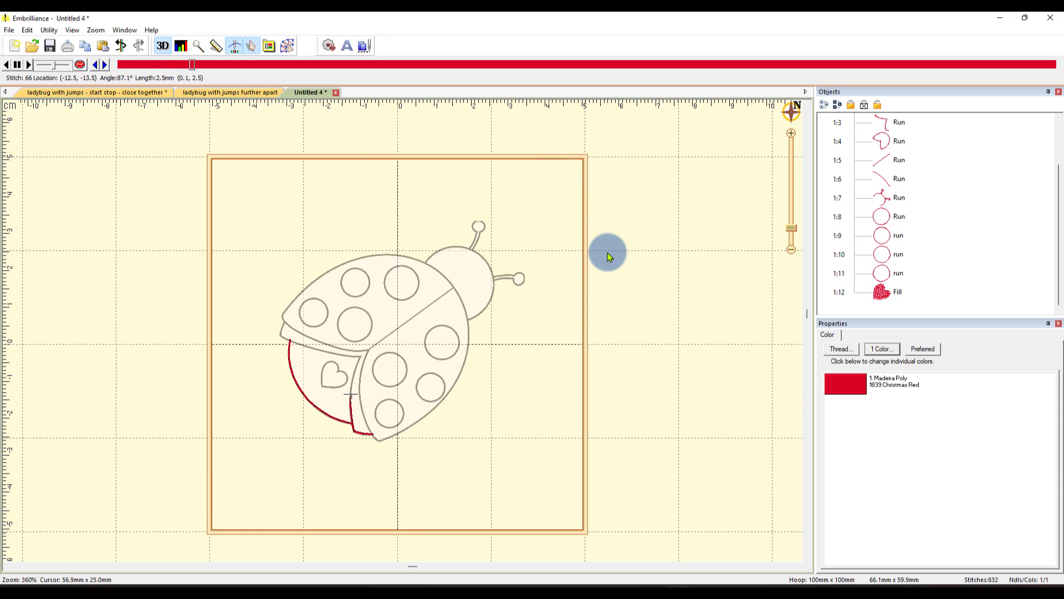
{"action": "scroll", "coordinate": [610, 255], "scroll_direction": "up", "scroll_amount": 2}
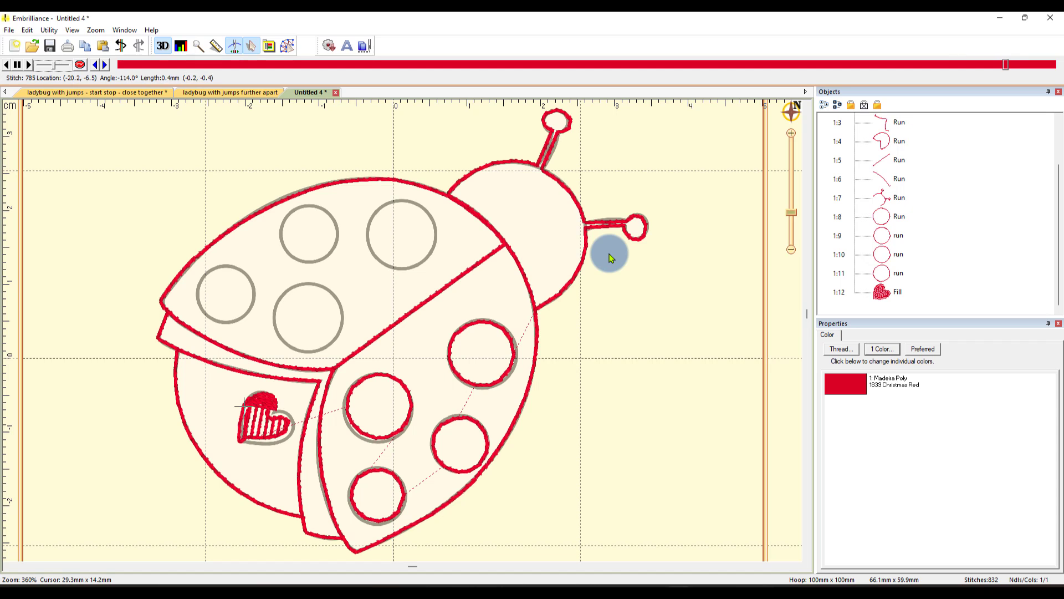
{"action": "key", "text": "Escape"}
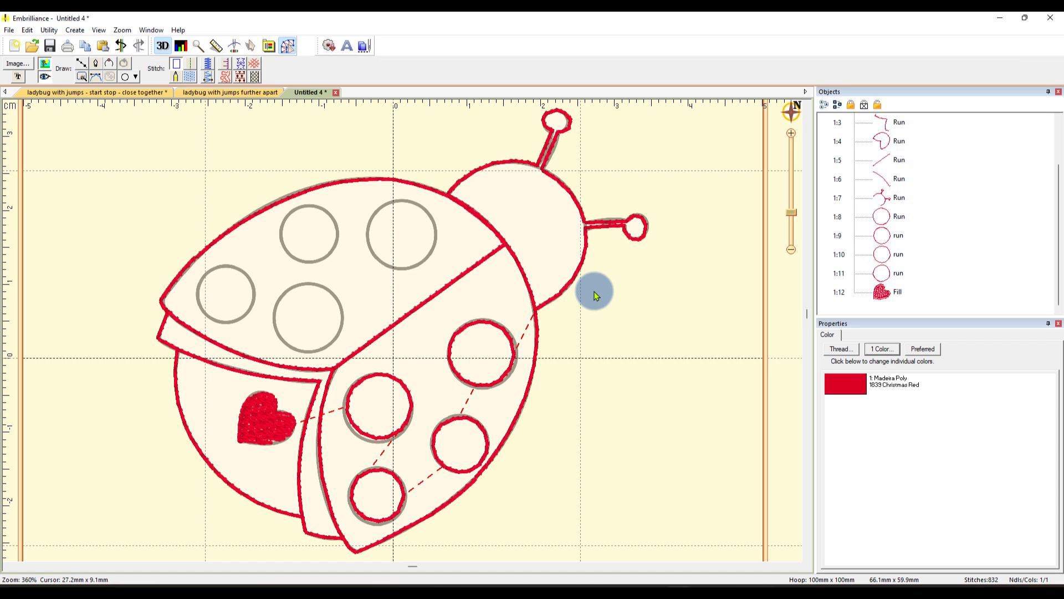